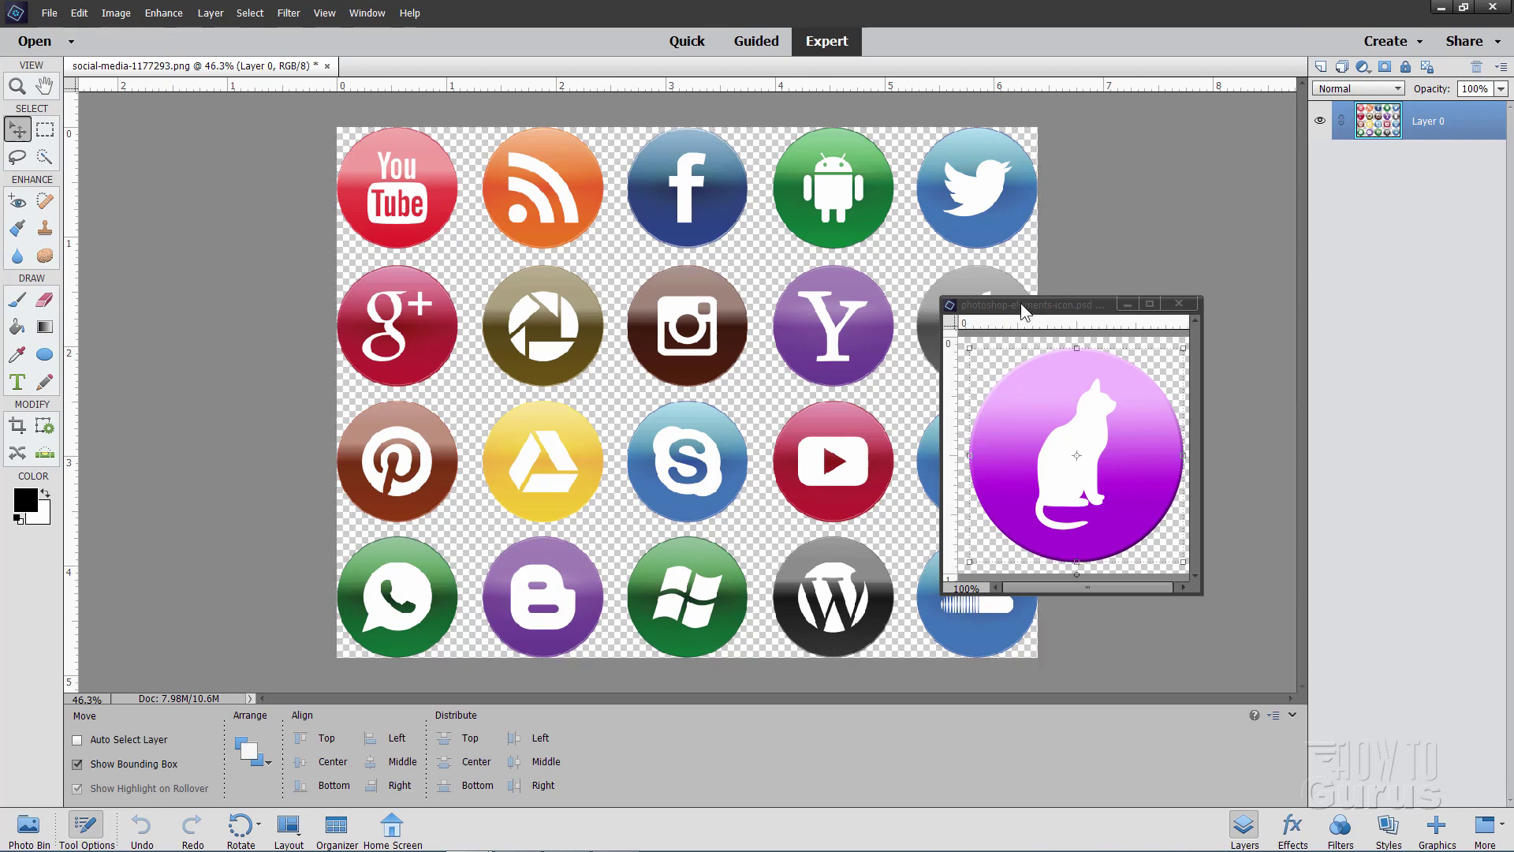
- Move the cat icon document beside the icon sheet, then switch to Pixabay's icon search in Chrome
left_click_drag(1021, 302, 1165, 337)
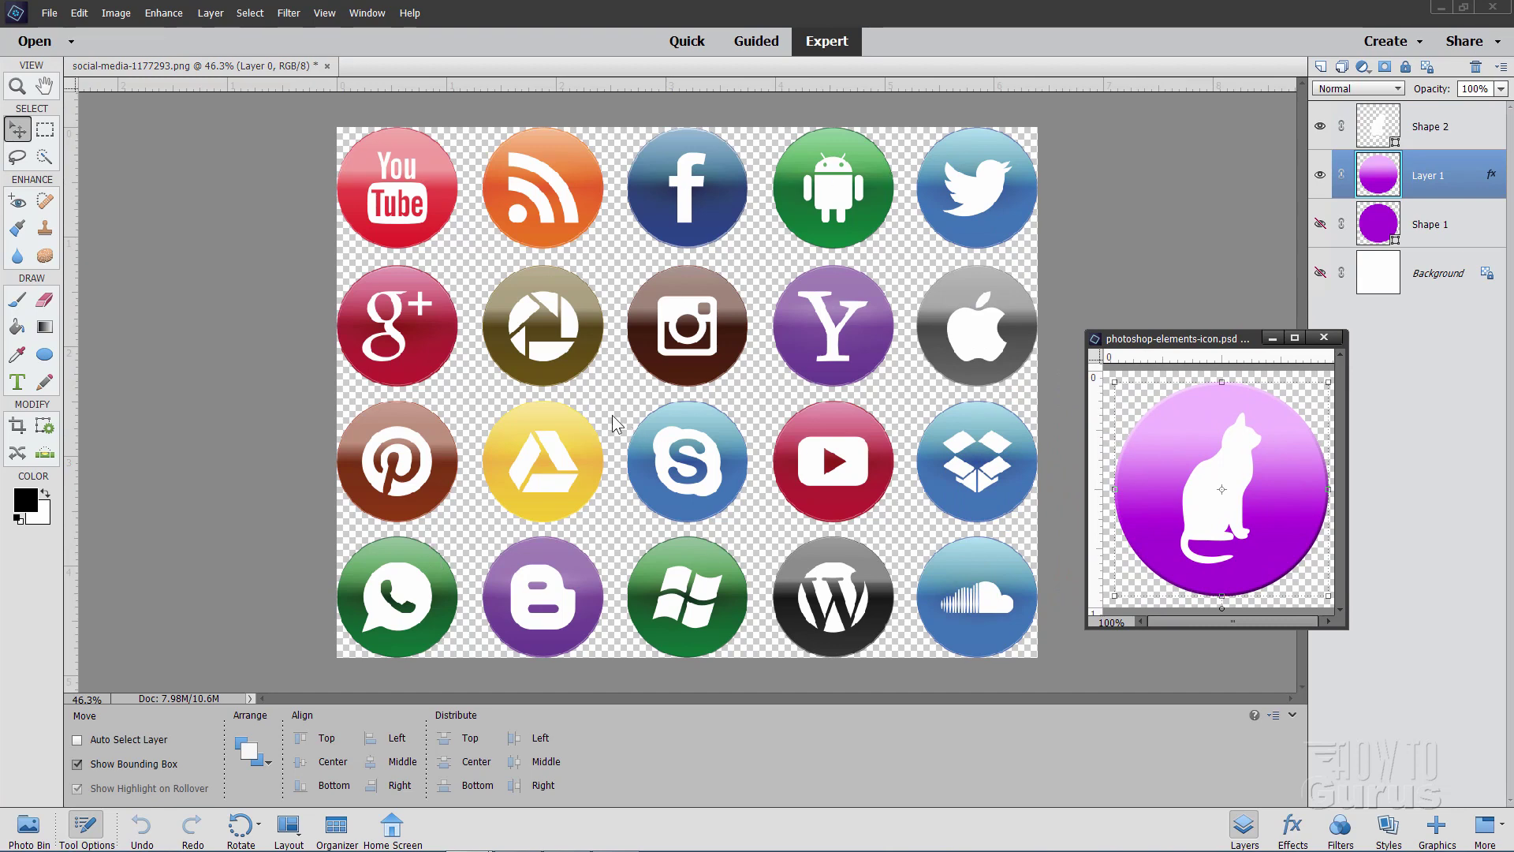
key("alt+Tab")
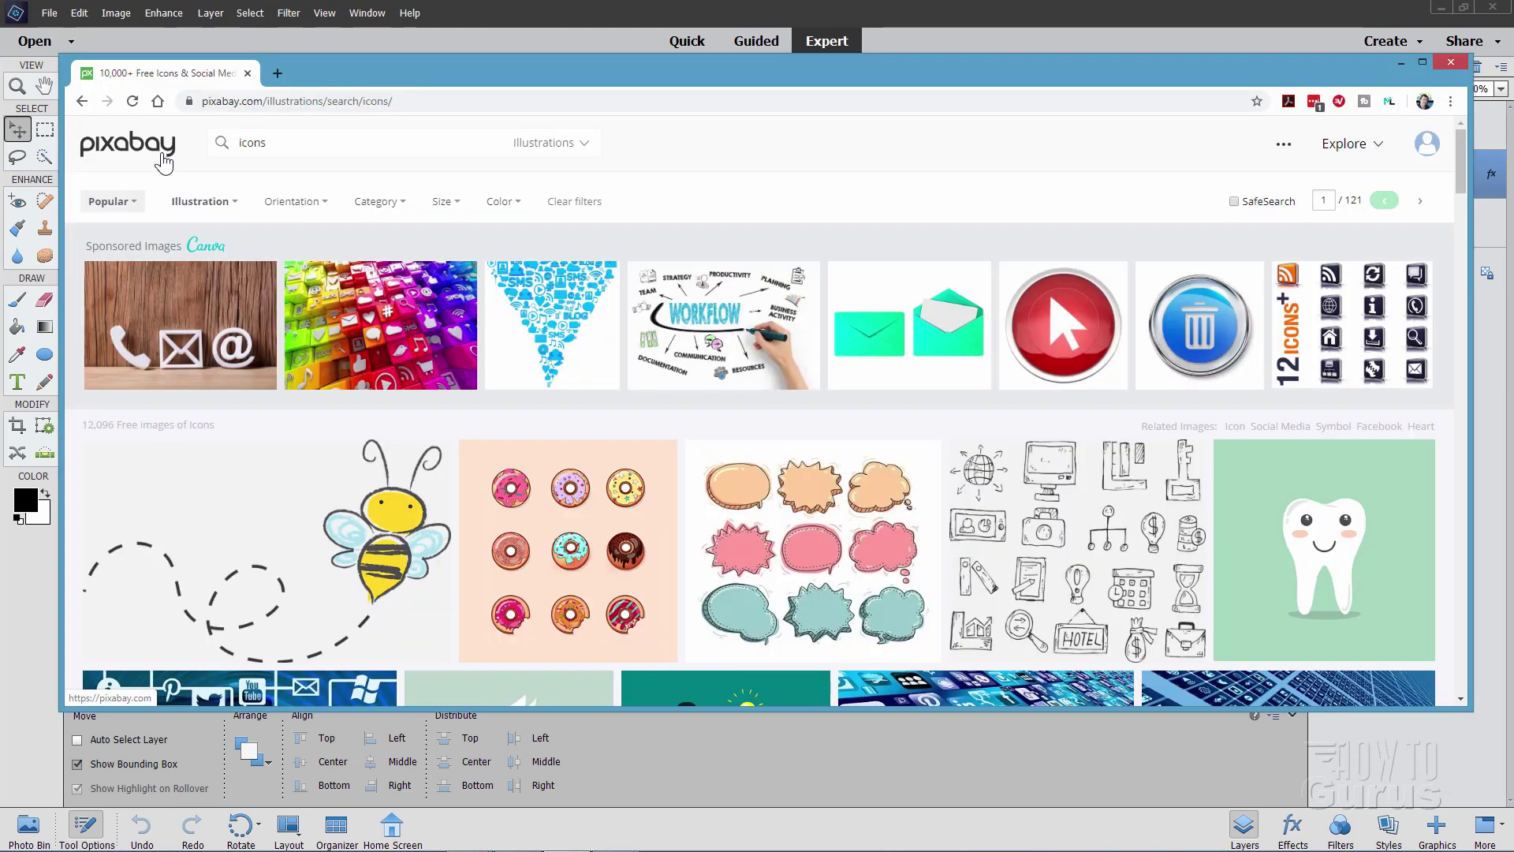
- Filter the Pixabay 'icons' search to Illustrations and scroll through to the social-media icon set
left_click(586, 146)
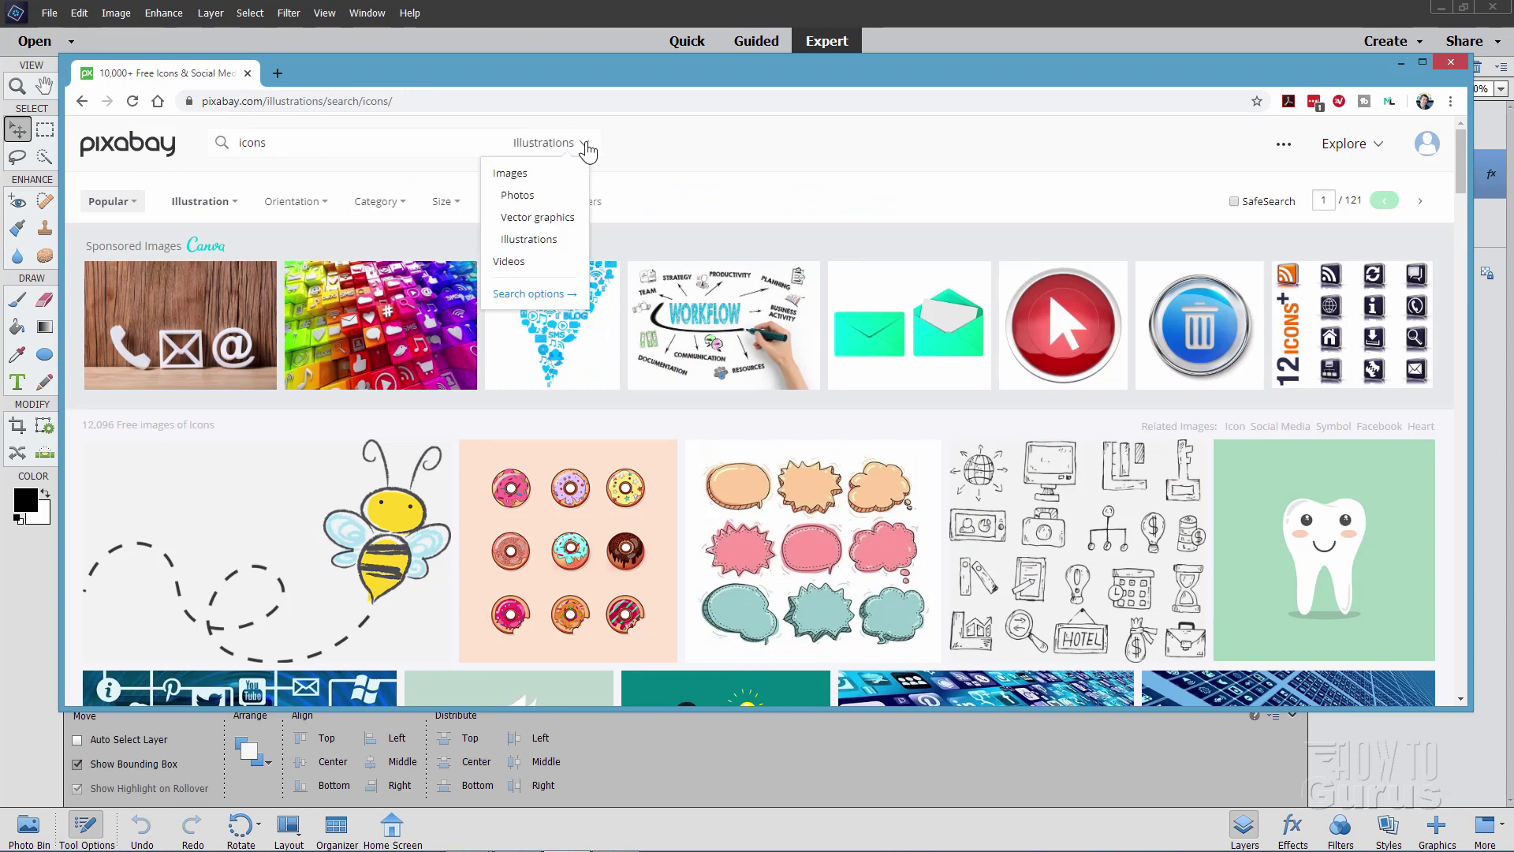
left_click(530, 241)
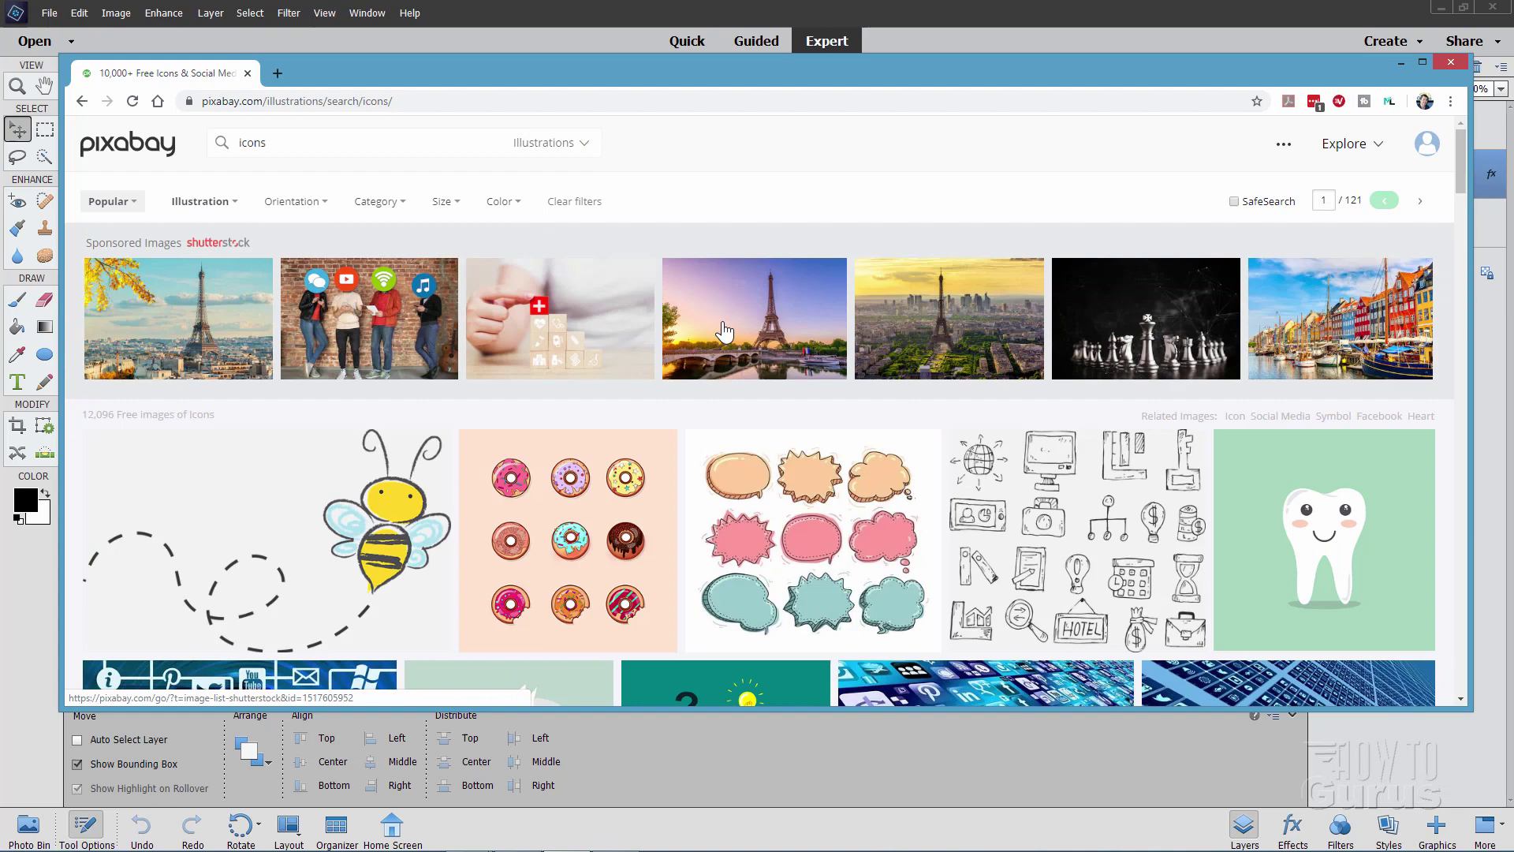
scroll(724, 332, "down", 3)
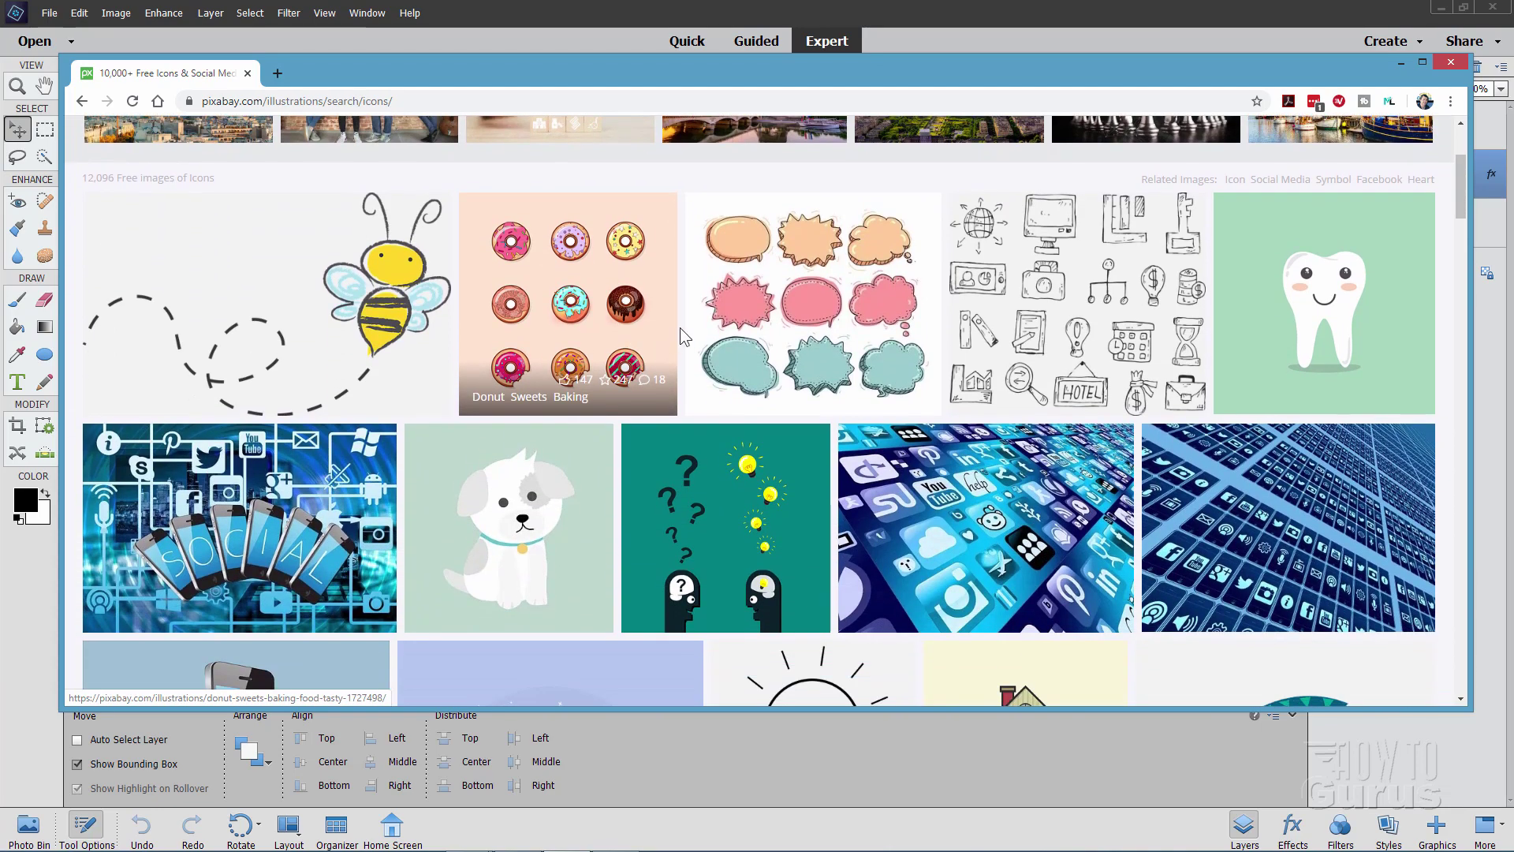
scroll(683, 336, "down", 10)
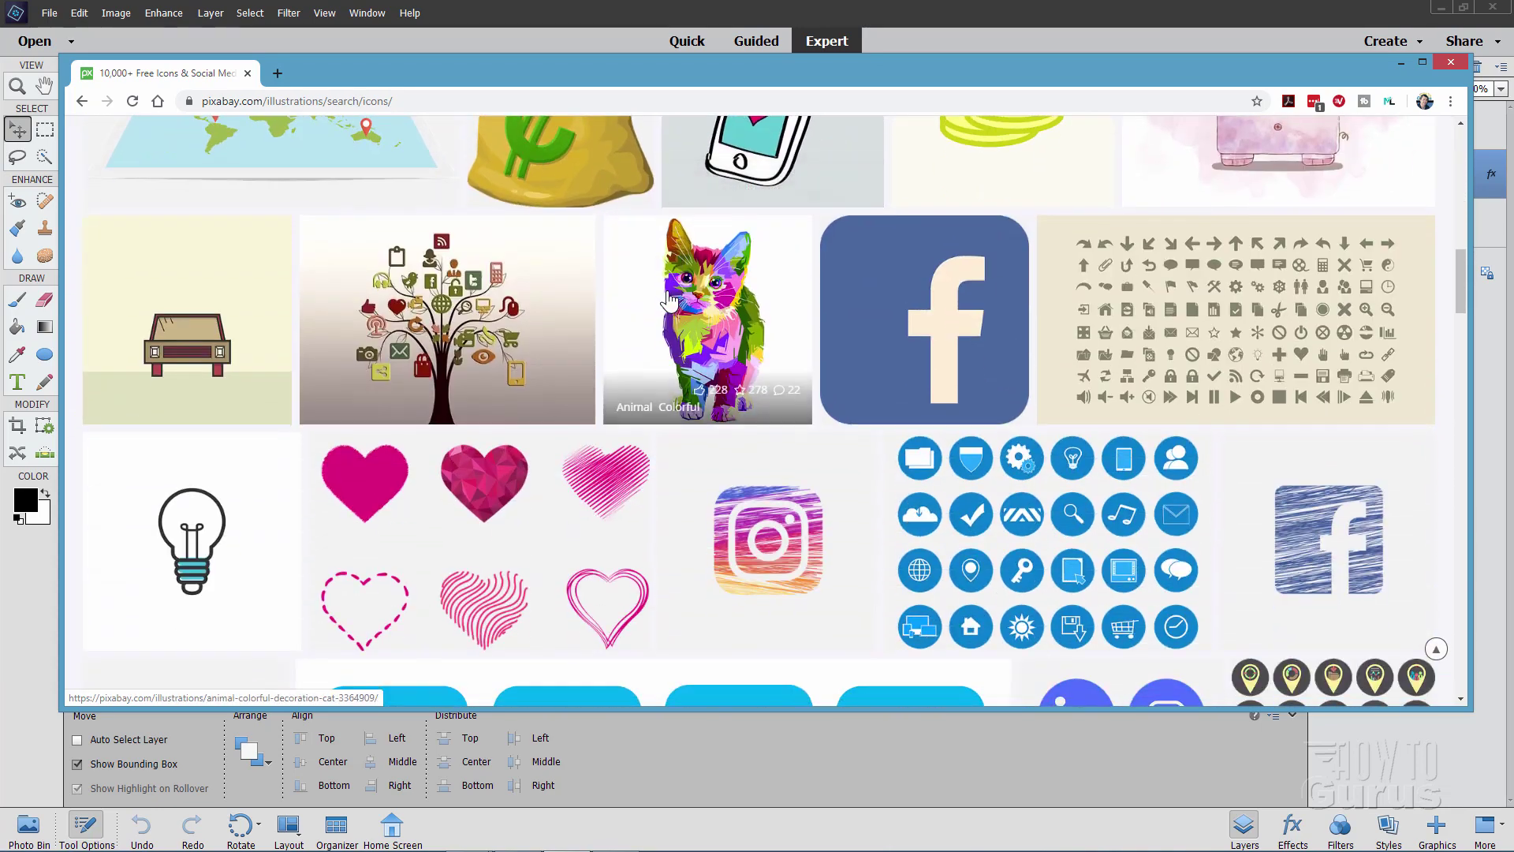
scroll(691, 347, "down", 3)
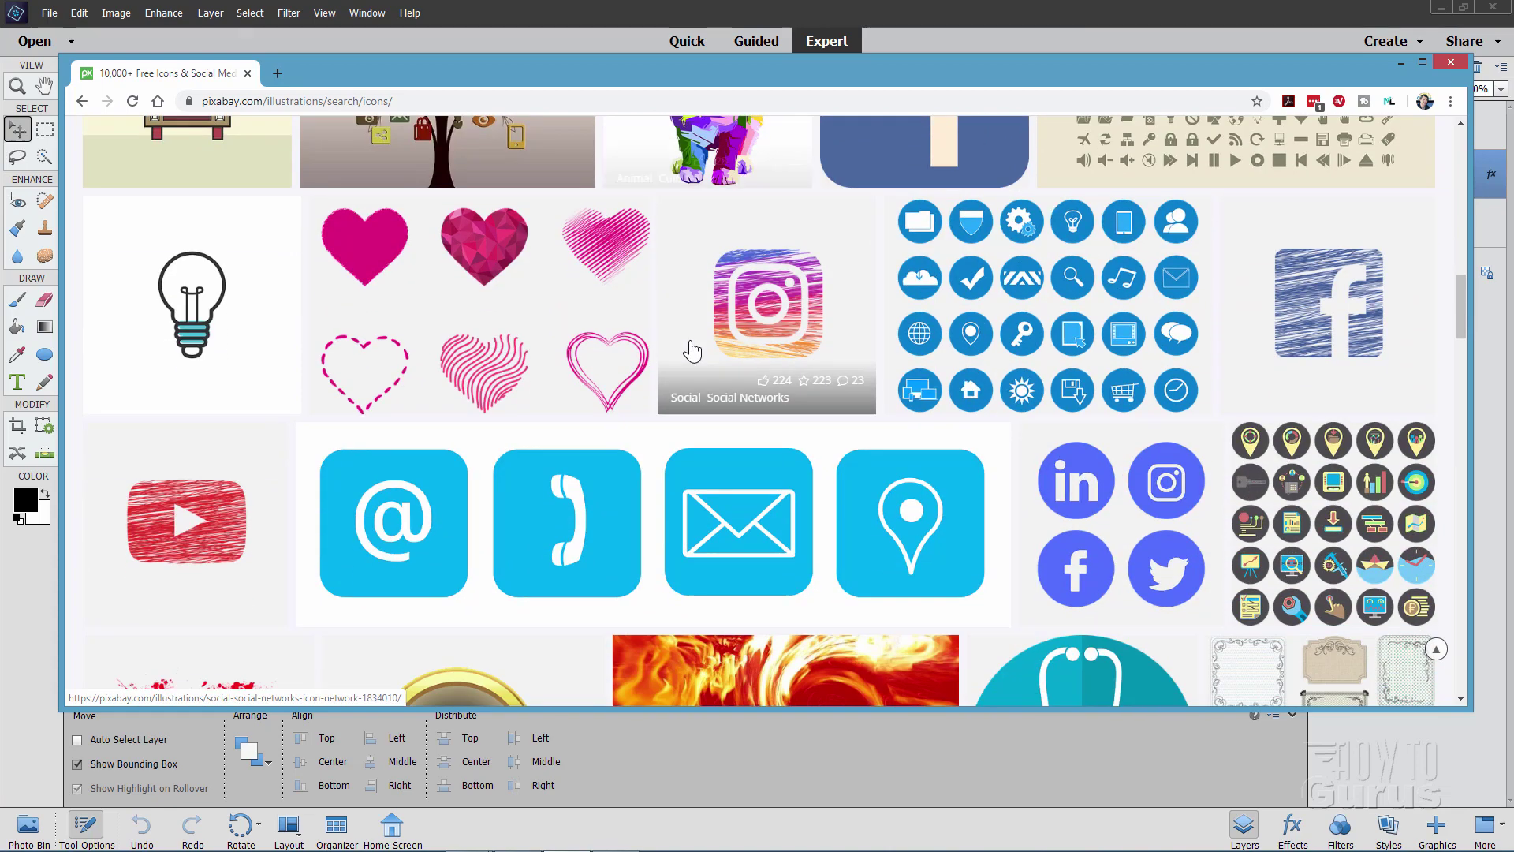
scroll(692, 351, "down", 1)
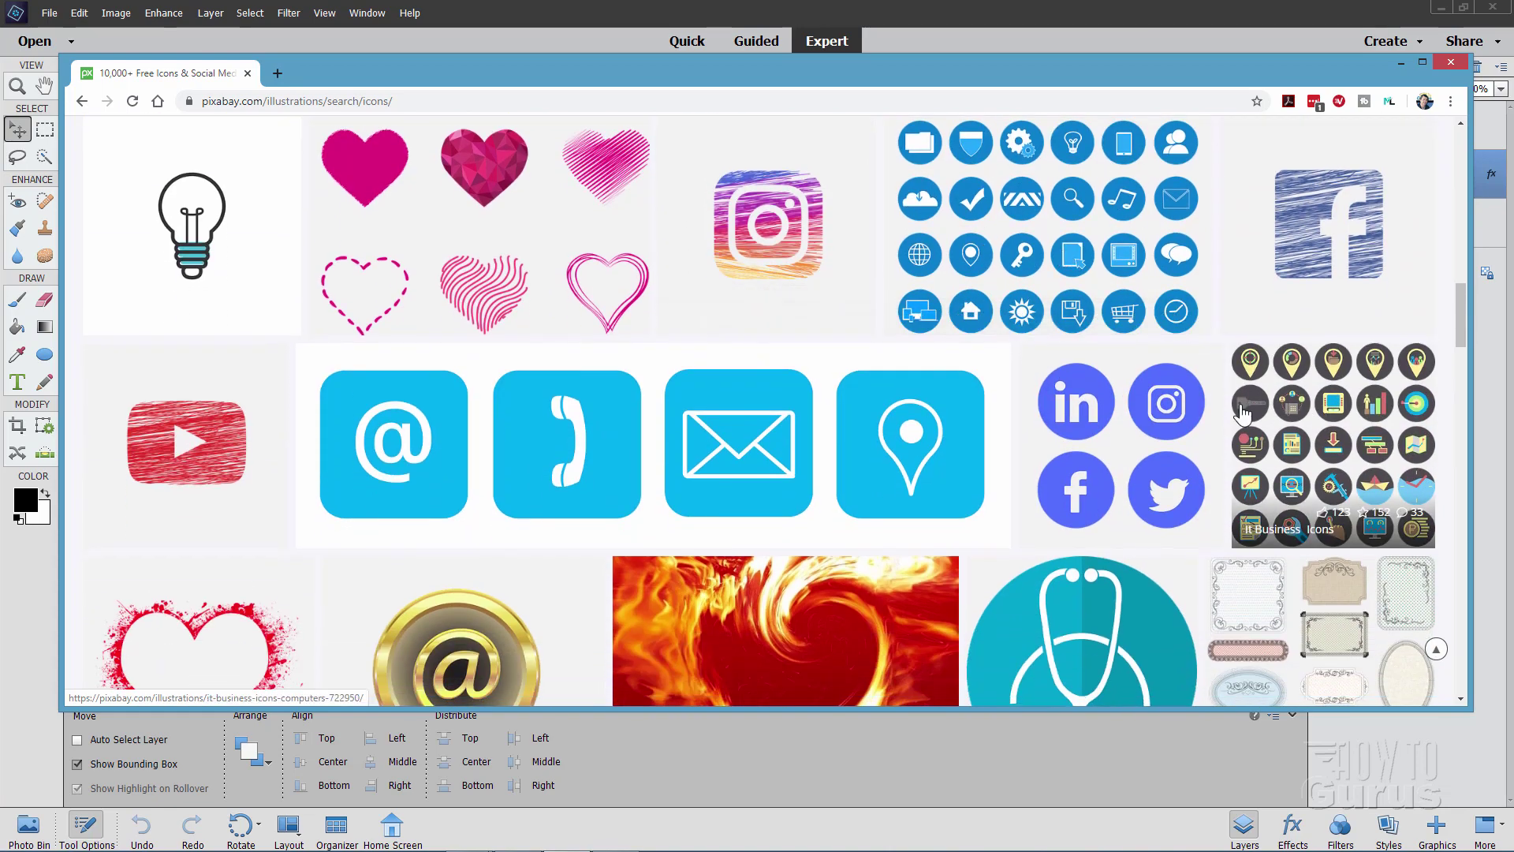
scroll(714, 294, "down", 6)
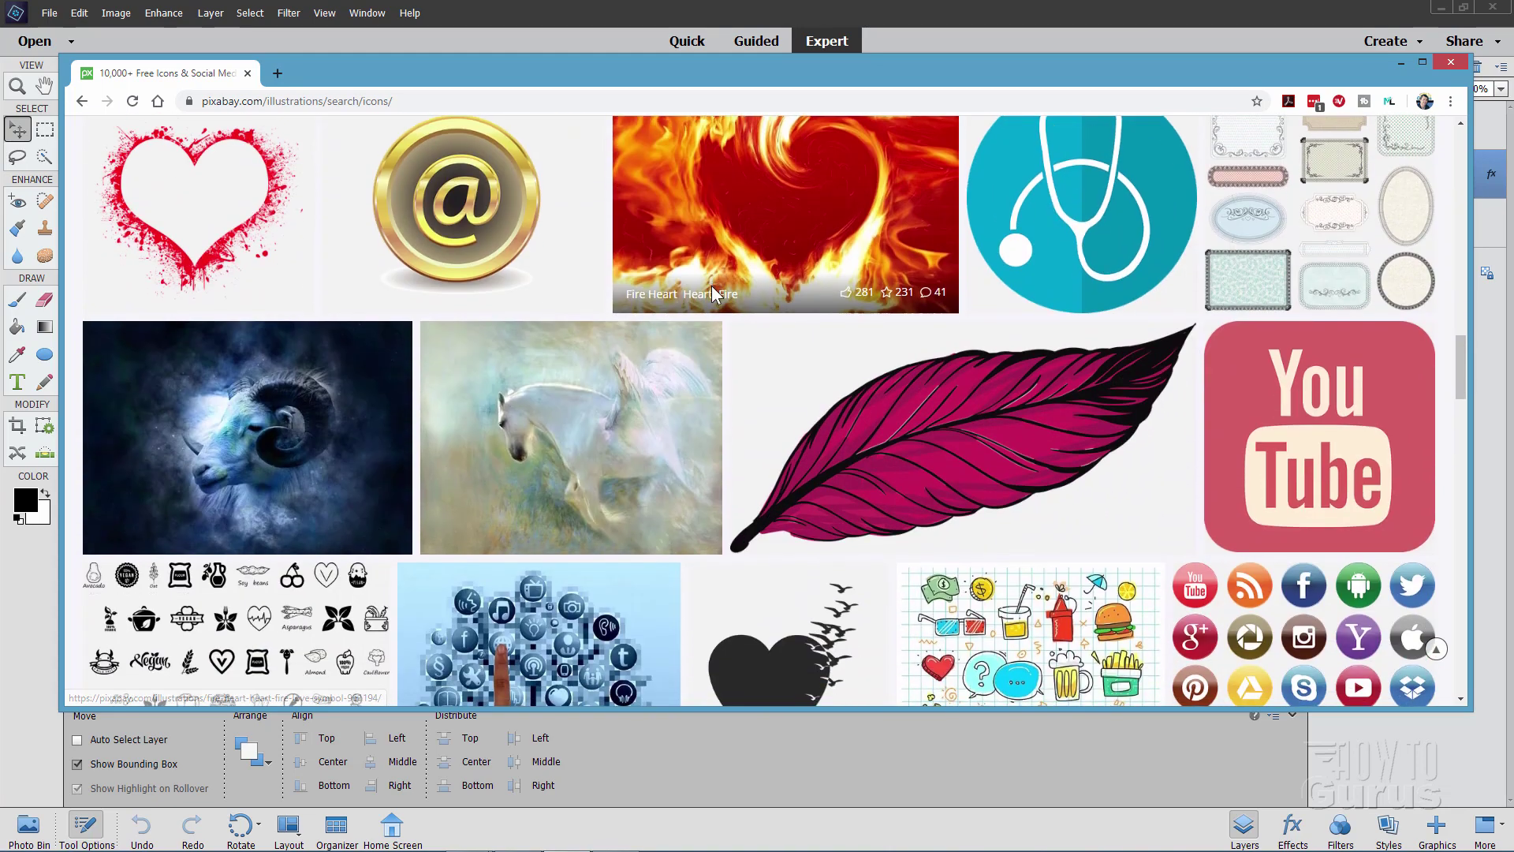
scroll(714, 294, "down", 3)
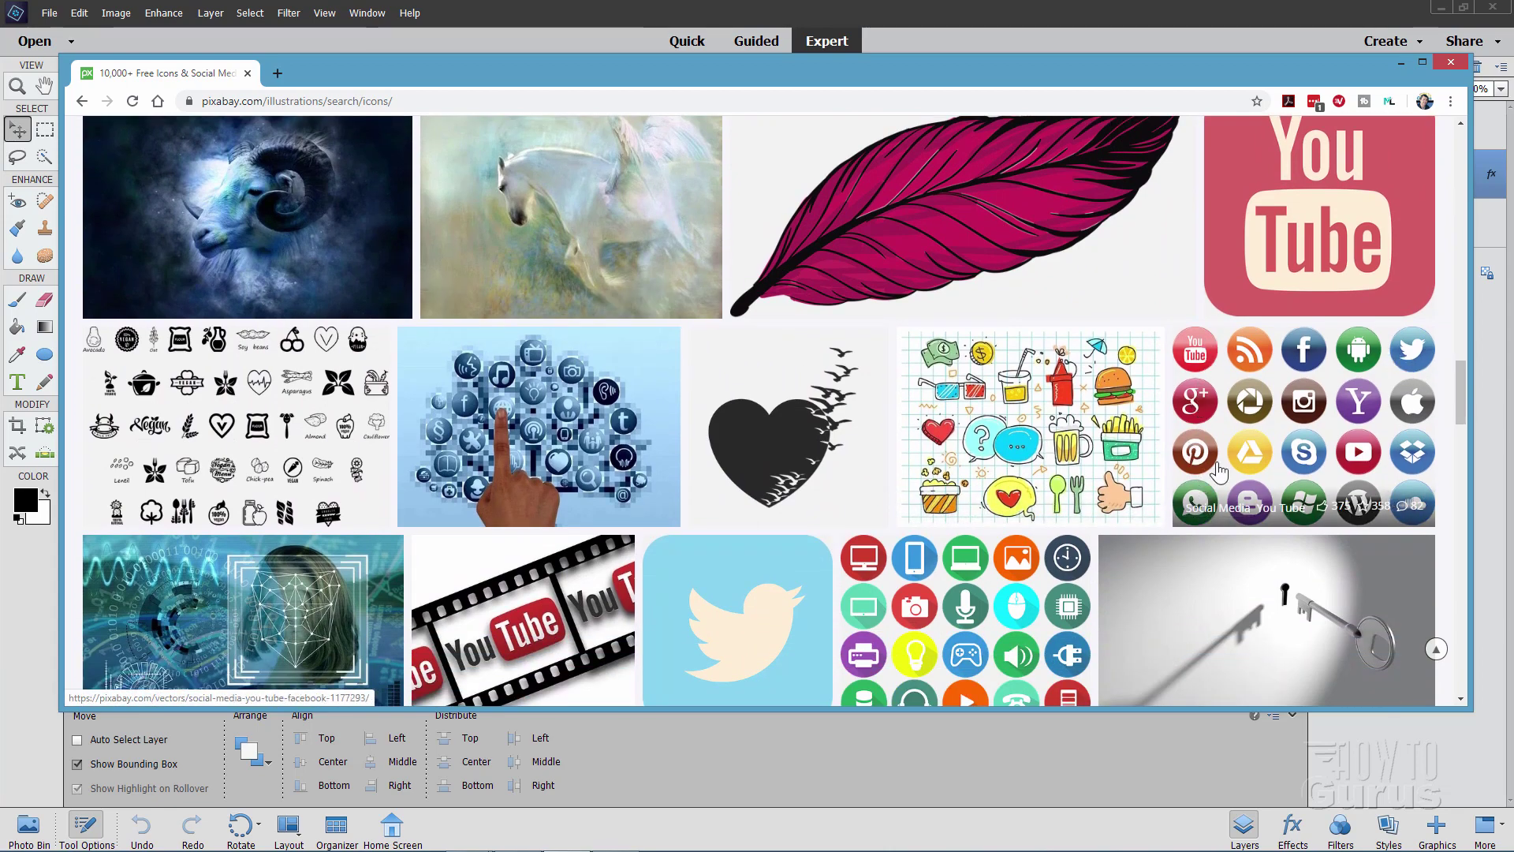
scroll(1236, 465, "up", 15)
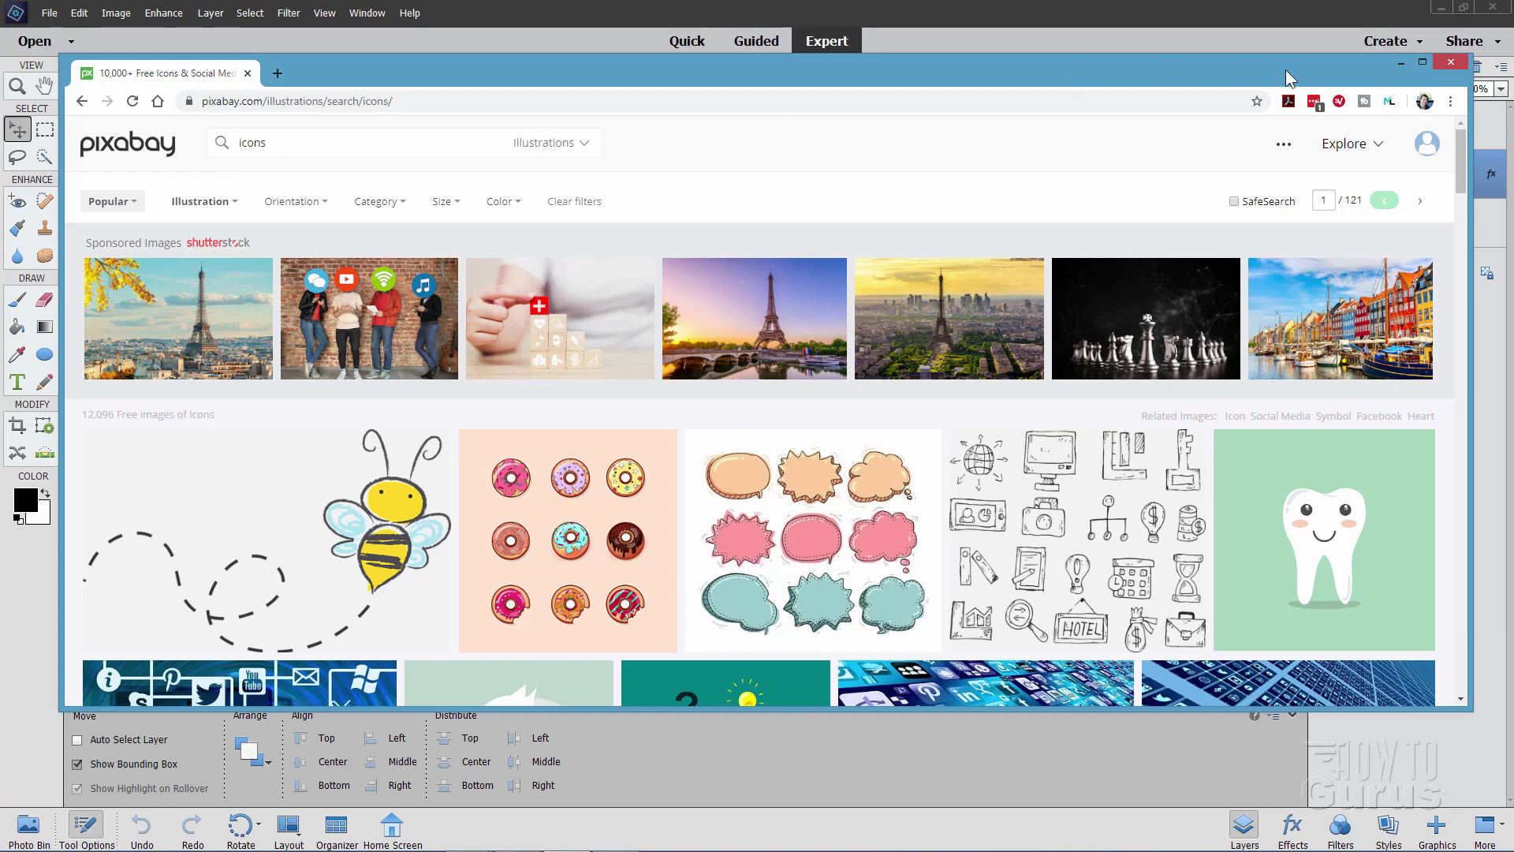
- Return to Photoshop Elements and zoom the icon sheet in to 200% around the YouTube icon
left_click(1401, 65)
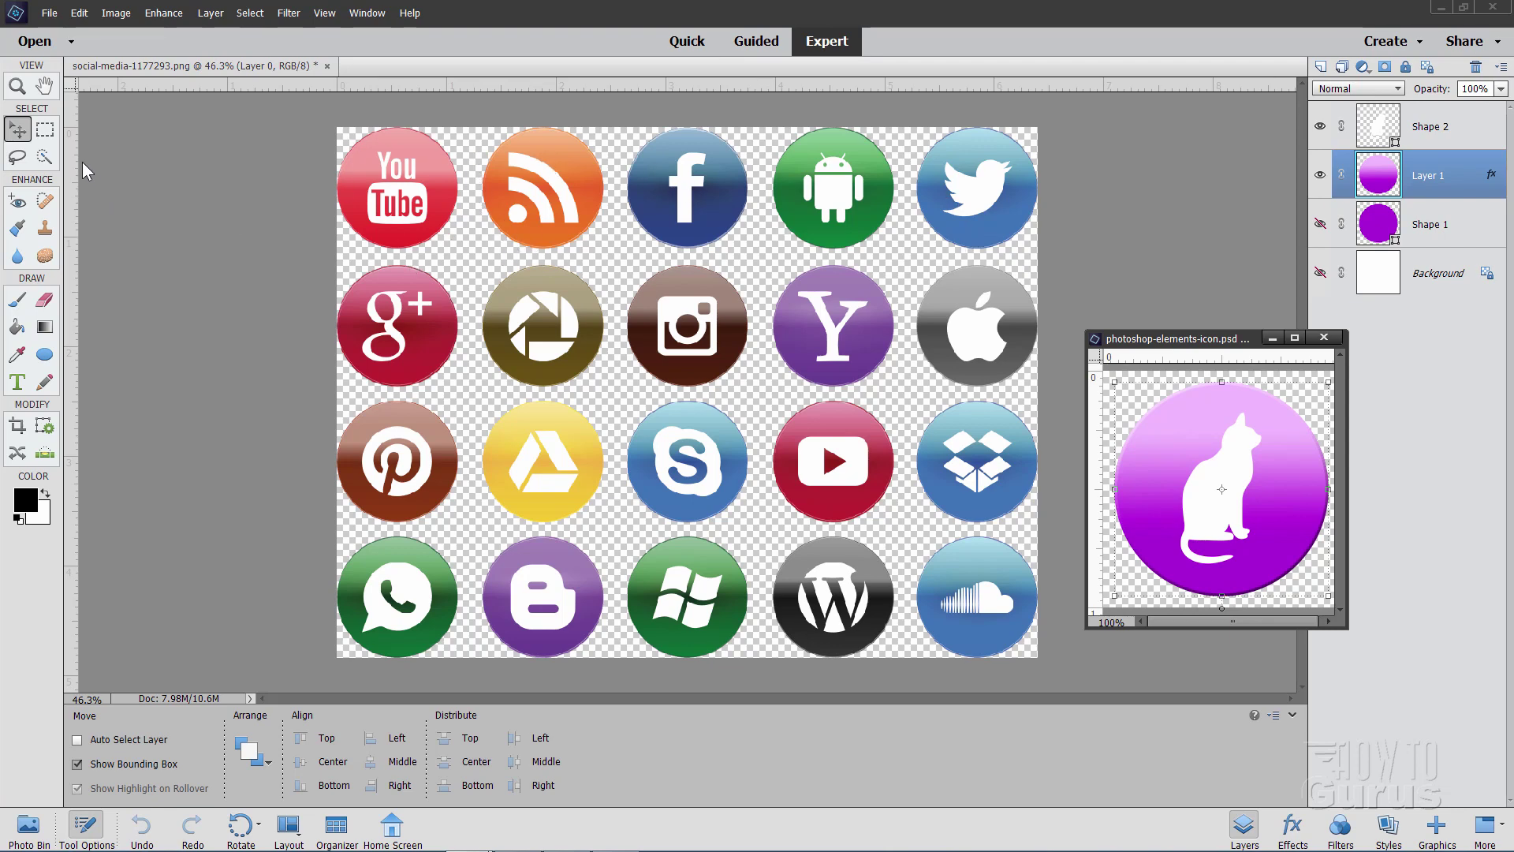
left_click(18, 87)
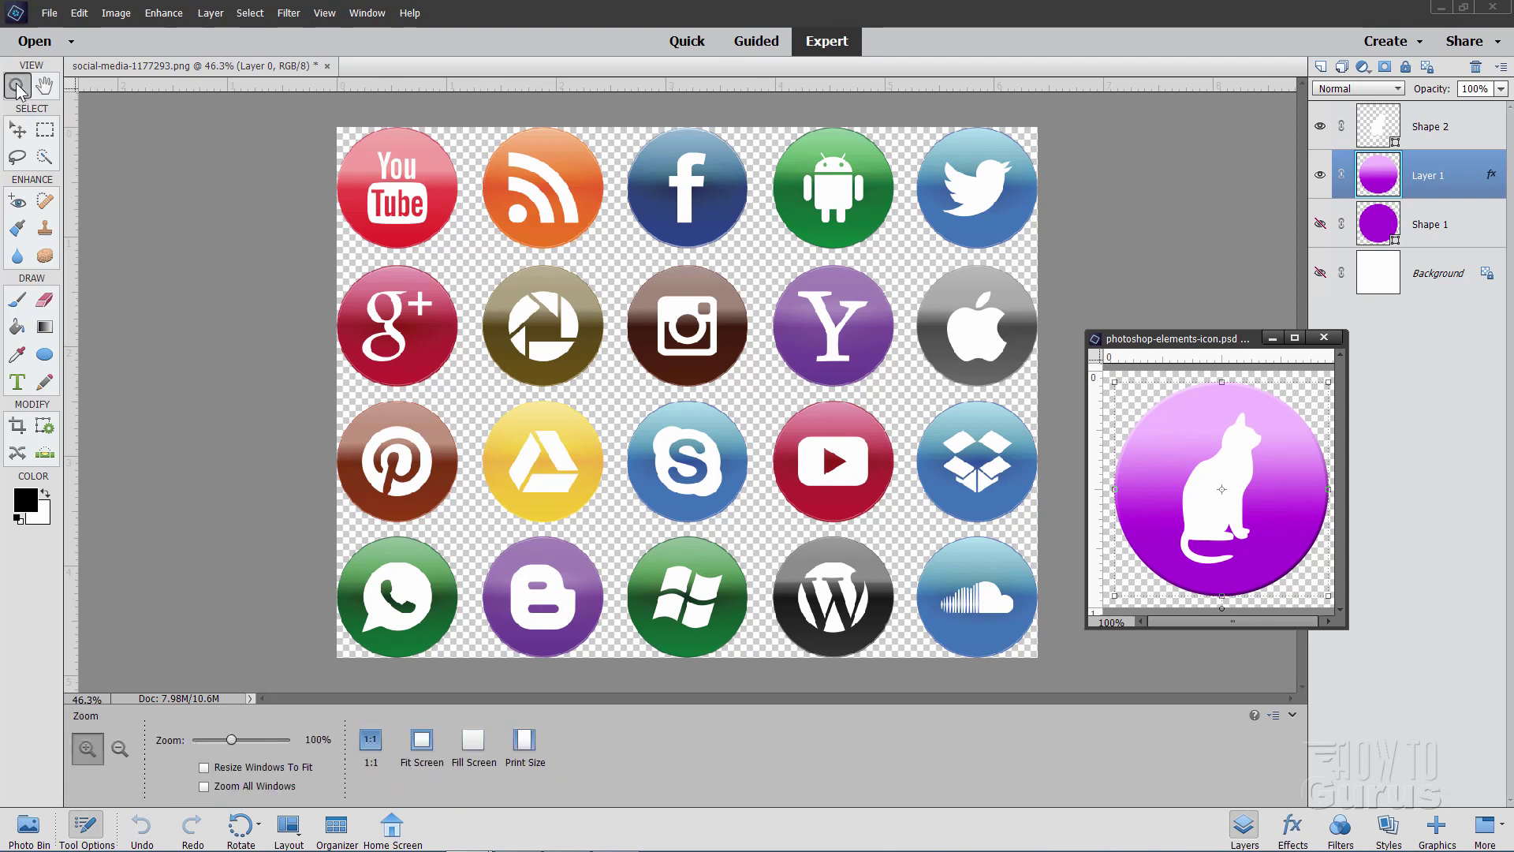
left_click(385, 176)
left_click(371, 172)
left_click(359, 167)
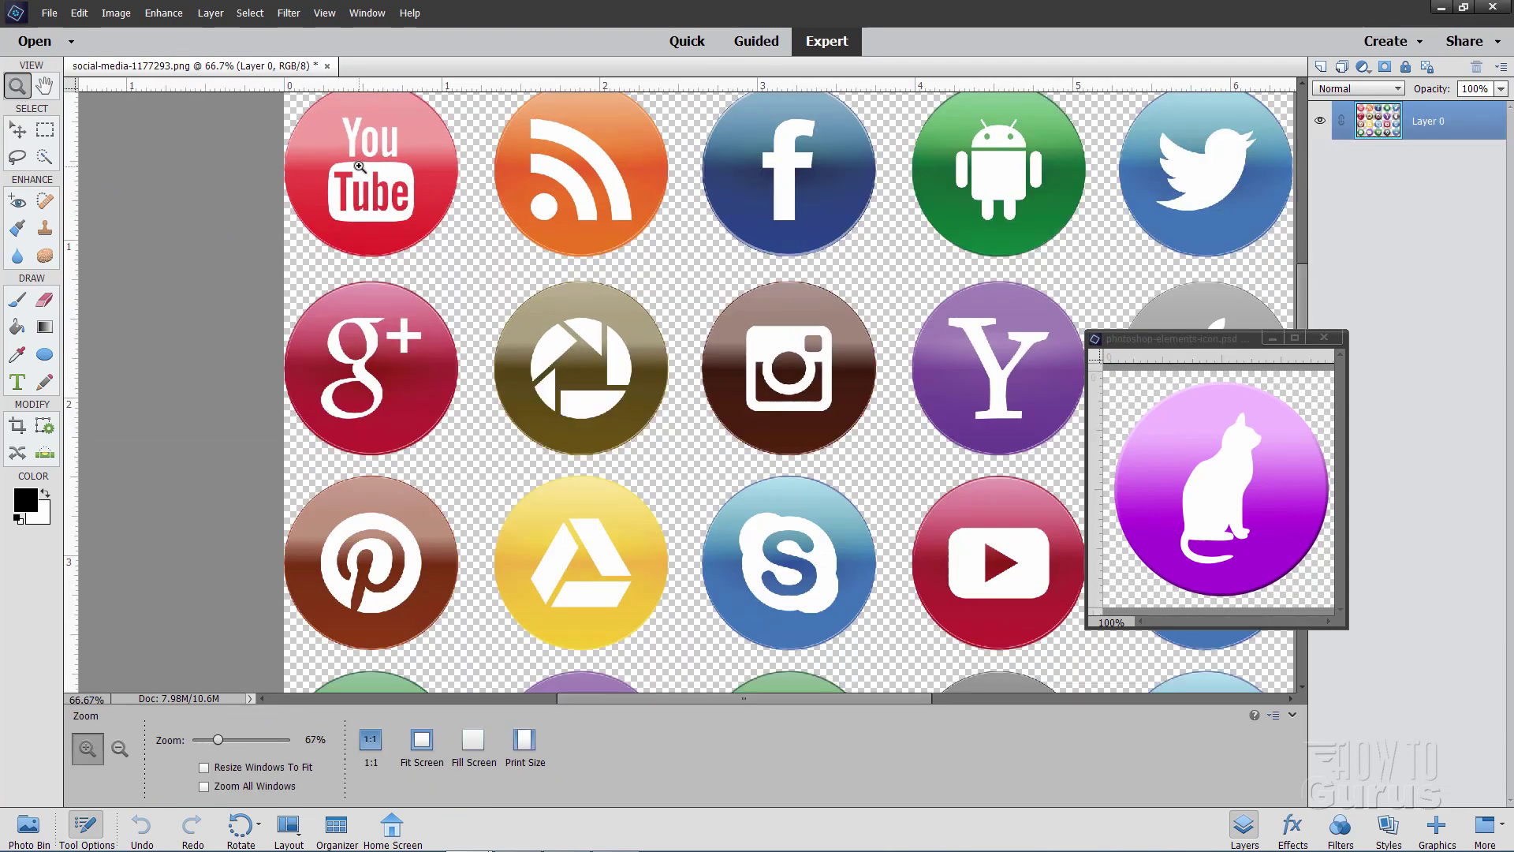
left_click(358, 167)
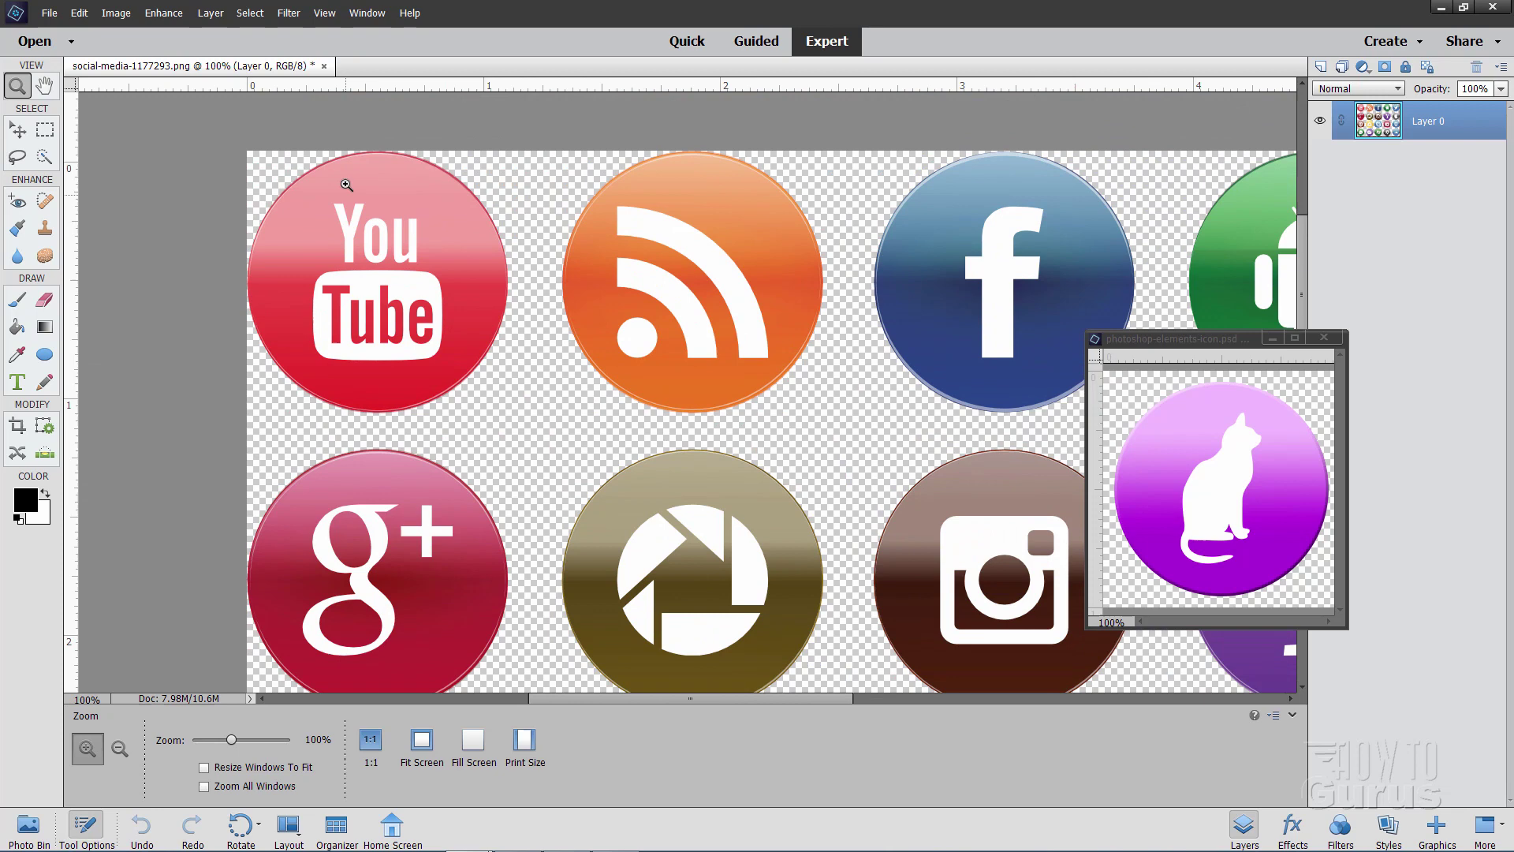
left_click(349, 250)
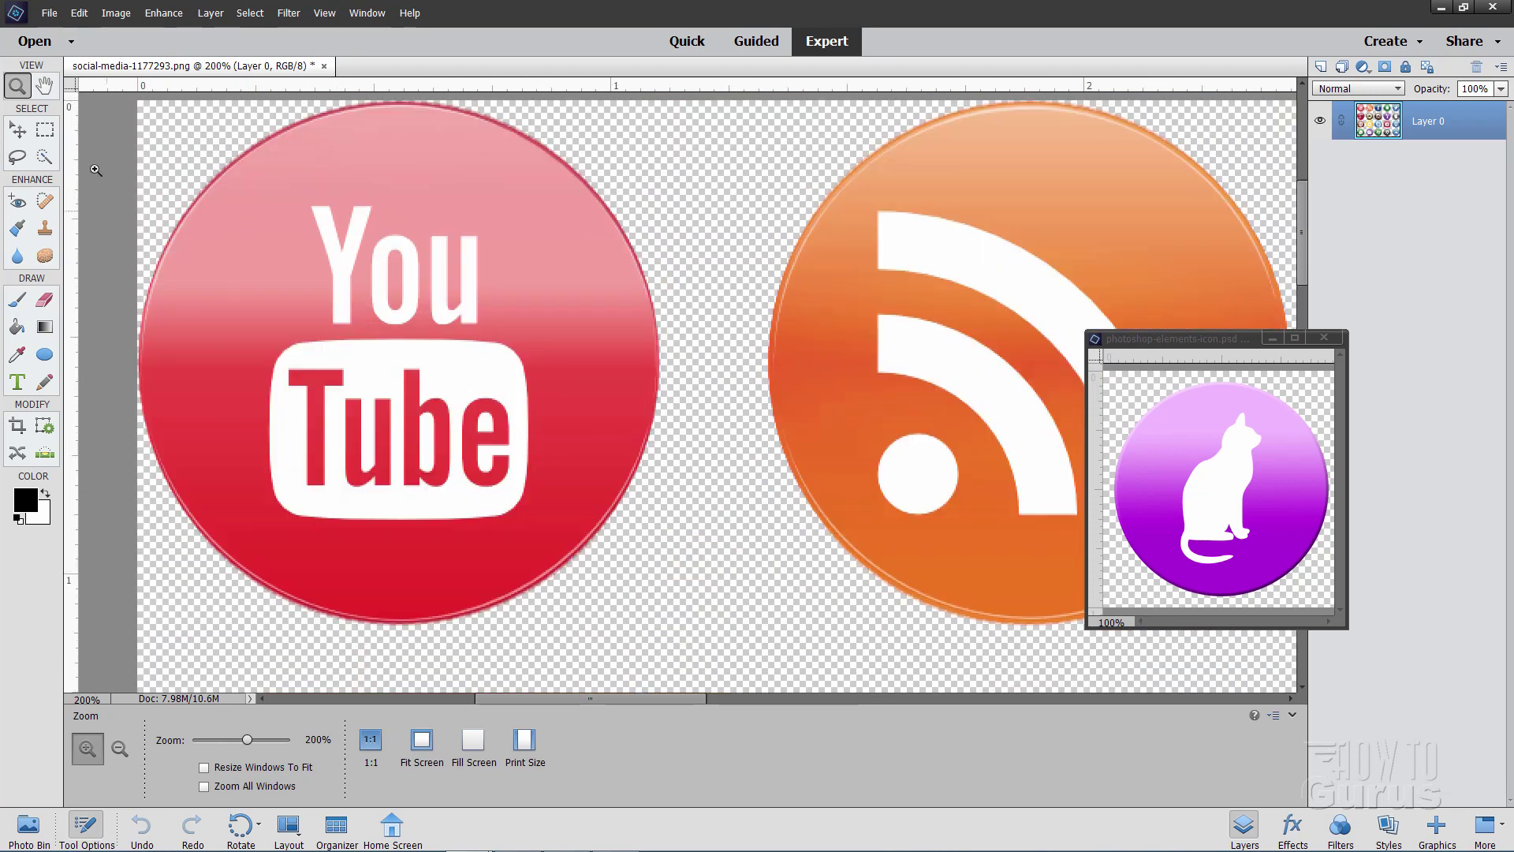
- Drag guides to the YouTube icon's right and bottom edges
left_click(18, 130)
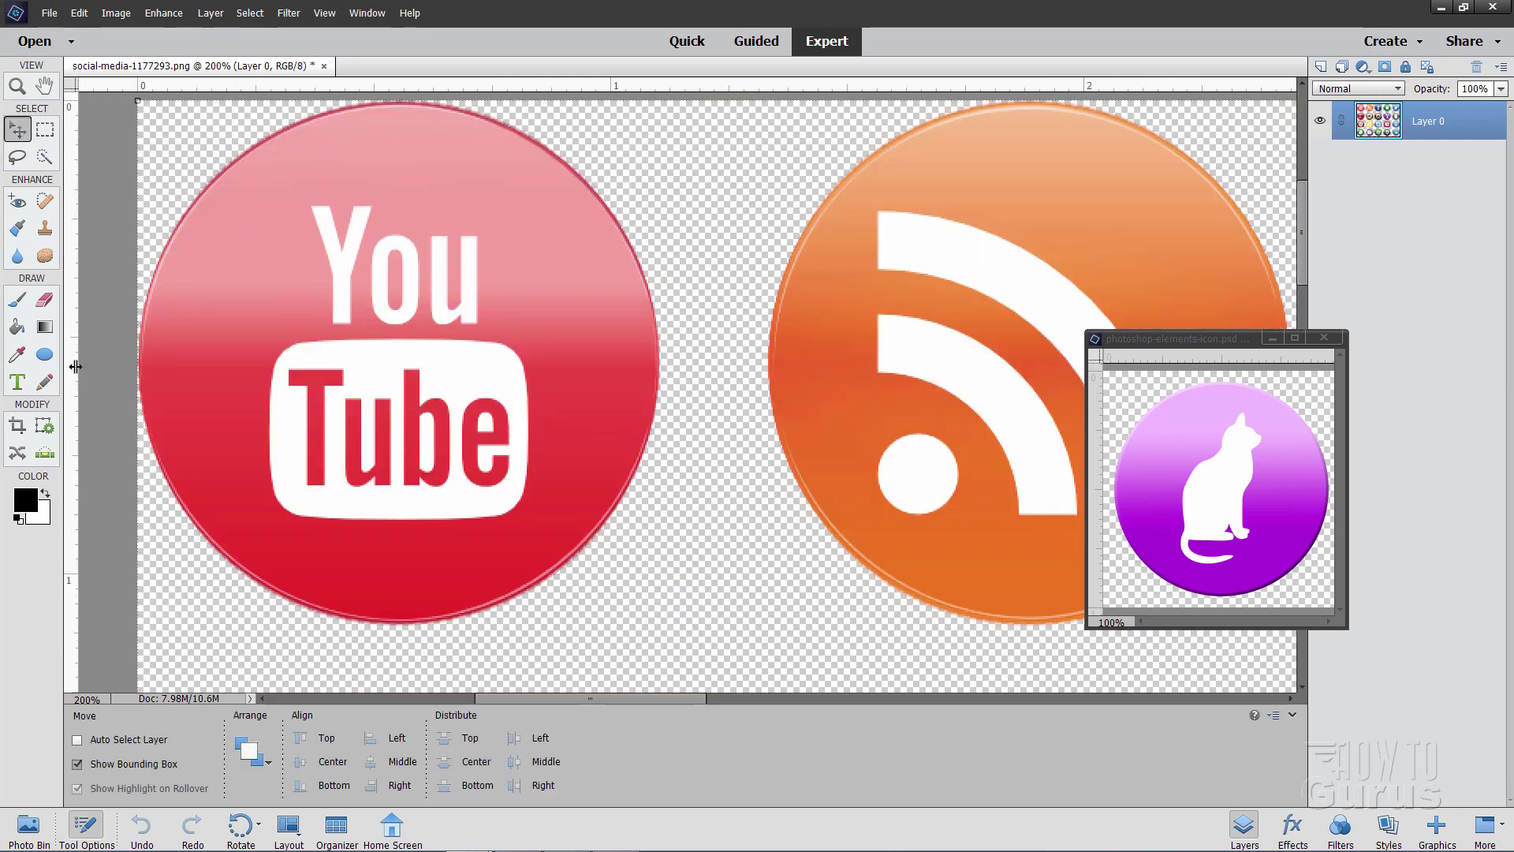
left_click_drag(75, 366, 663, 394)
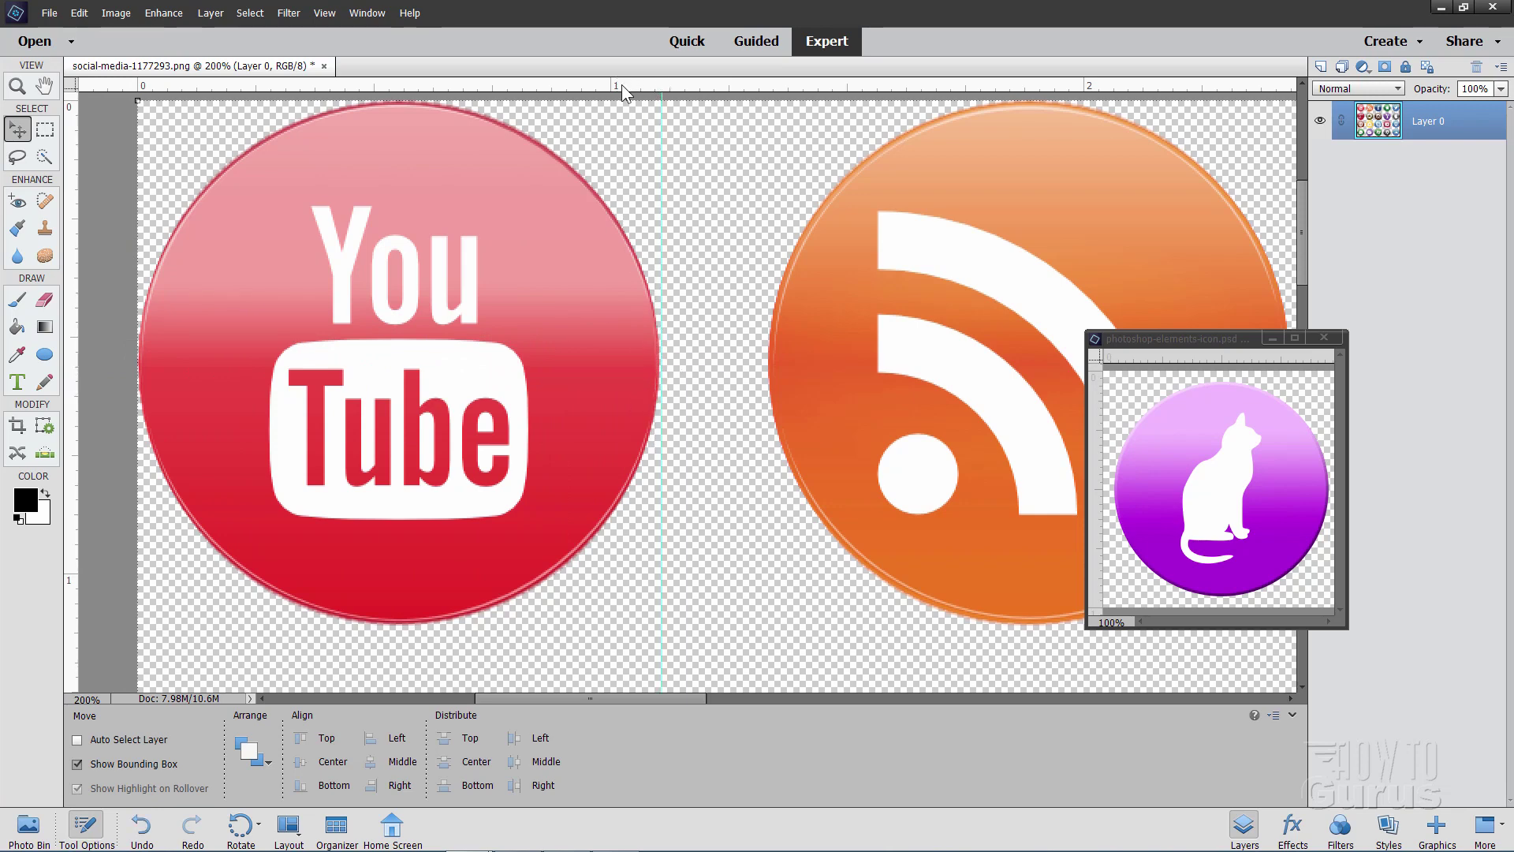
left_click_drag(622, 92, 508, 626)
- Draw a rectangular selection around the YouTube icon along the guides, checking View > Snap To
left_click(46, 131)
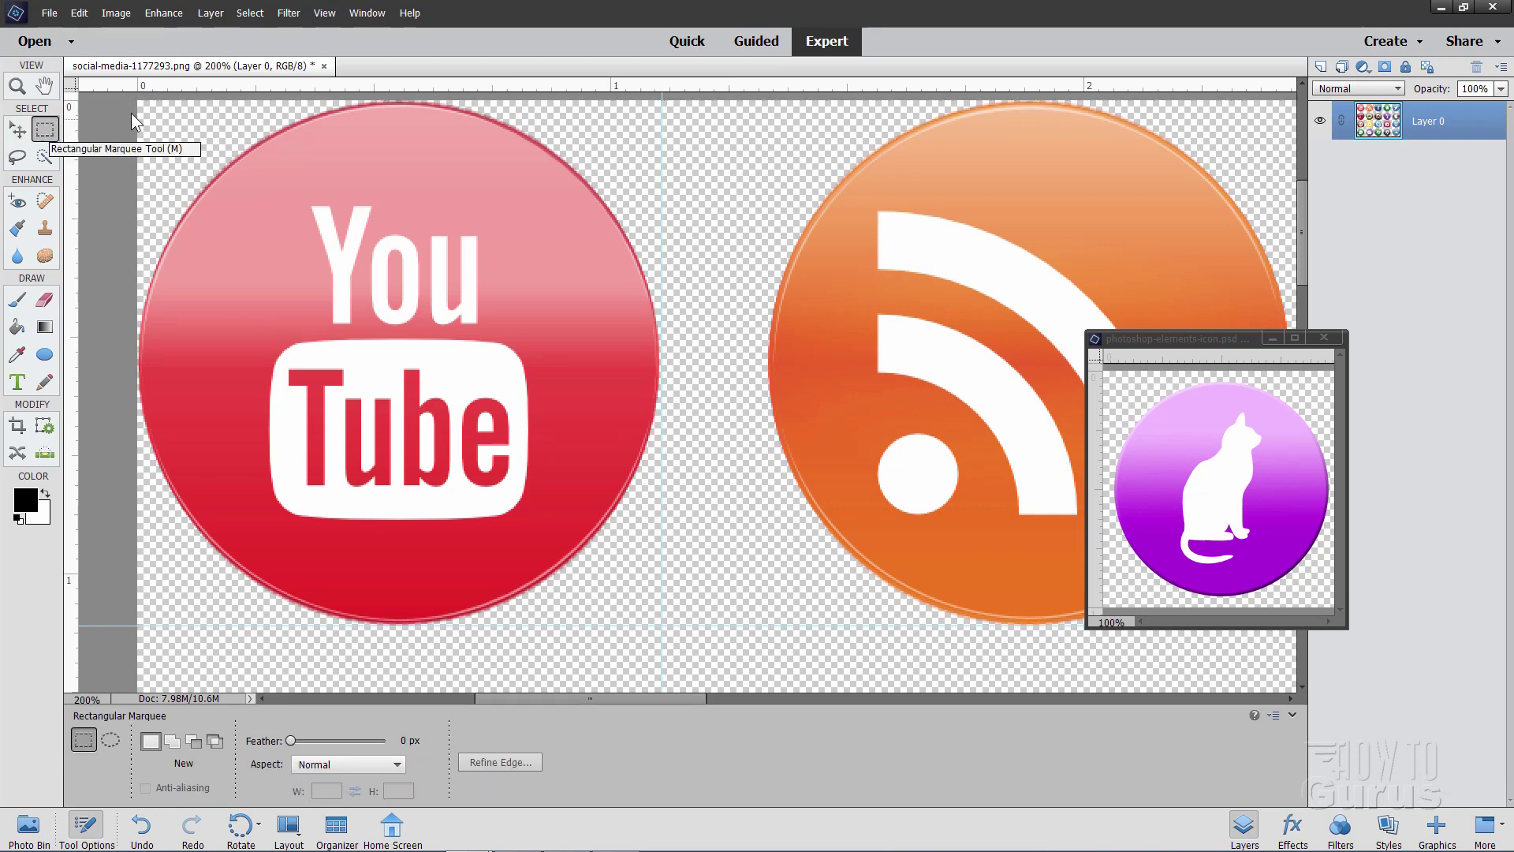
left_click_drag(131, 97, 656, 626)
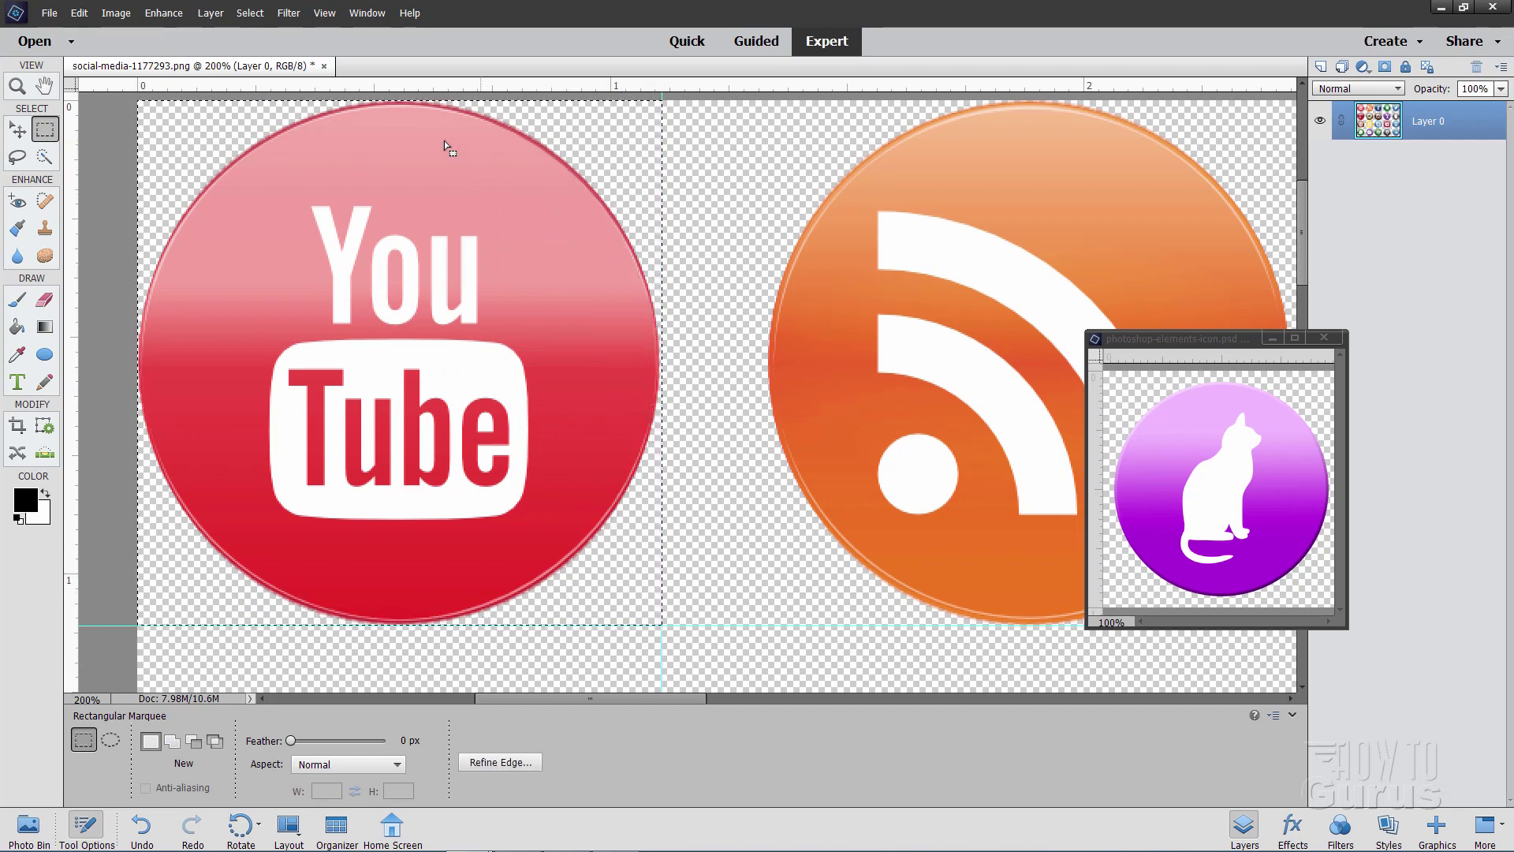
left_click(324, 18)
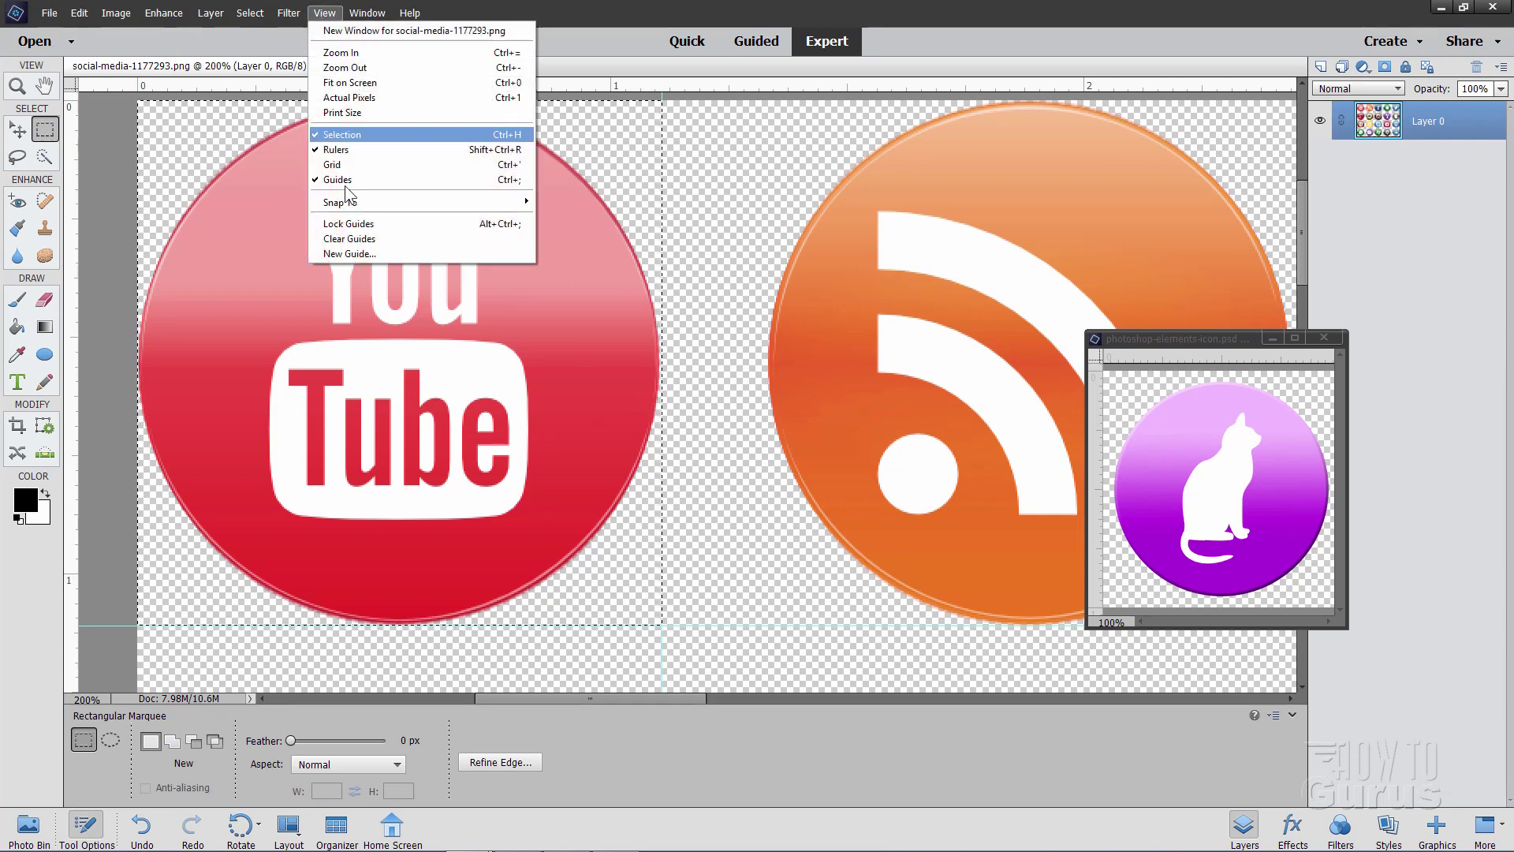
mouse_move(352, 205)
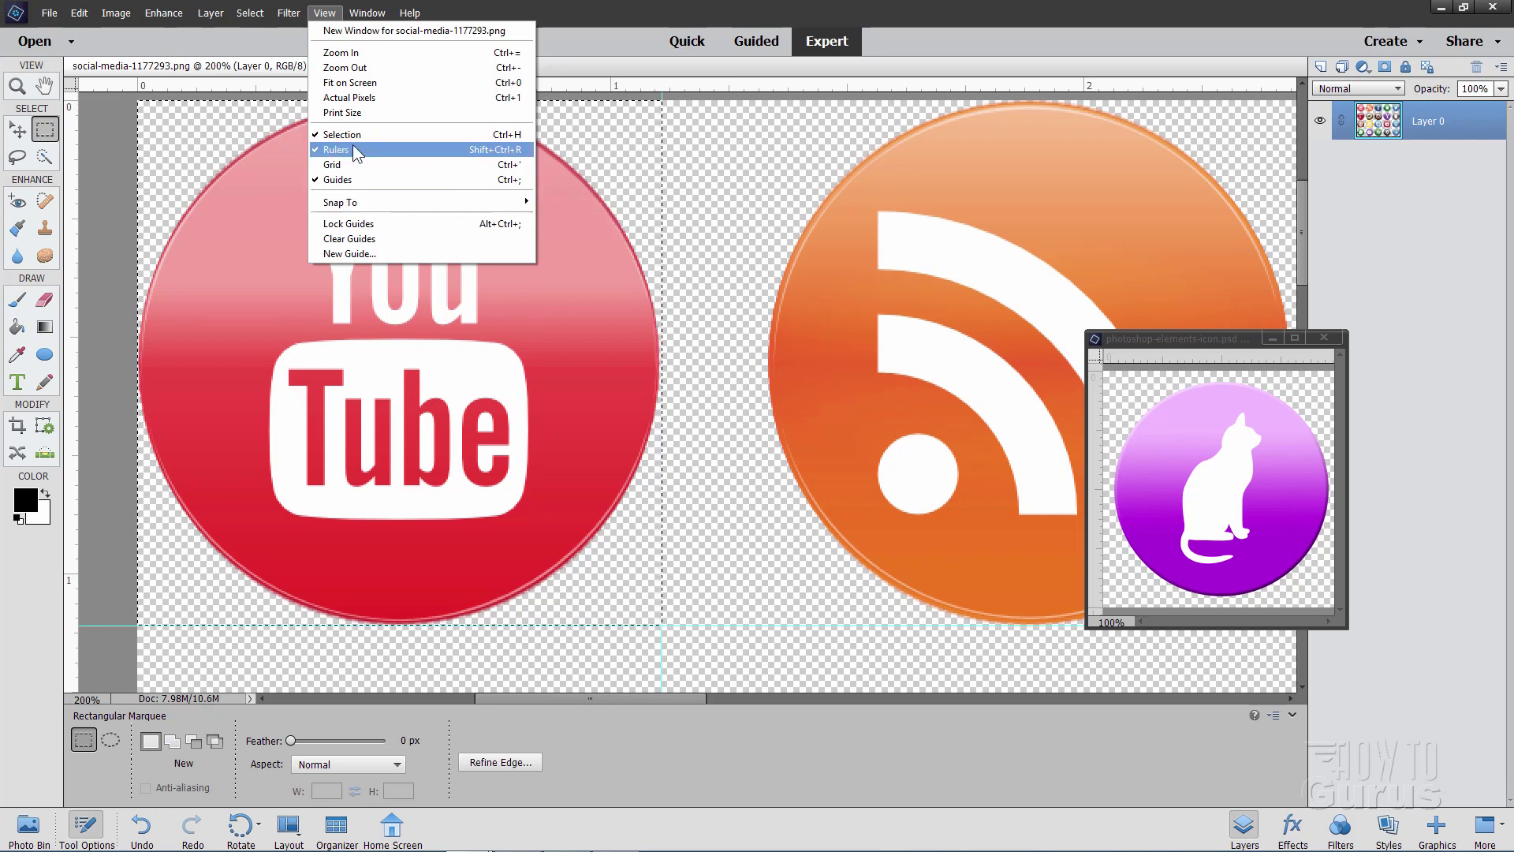
left_click(103, 160)
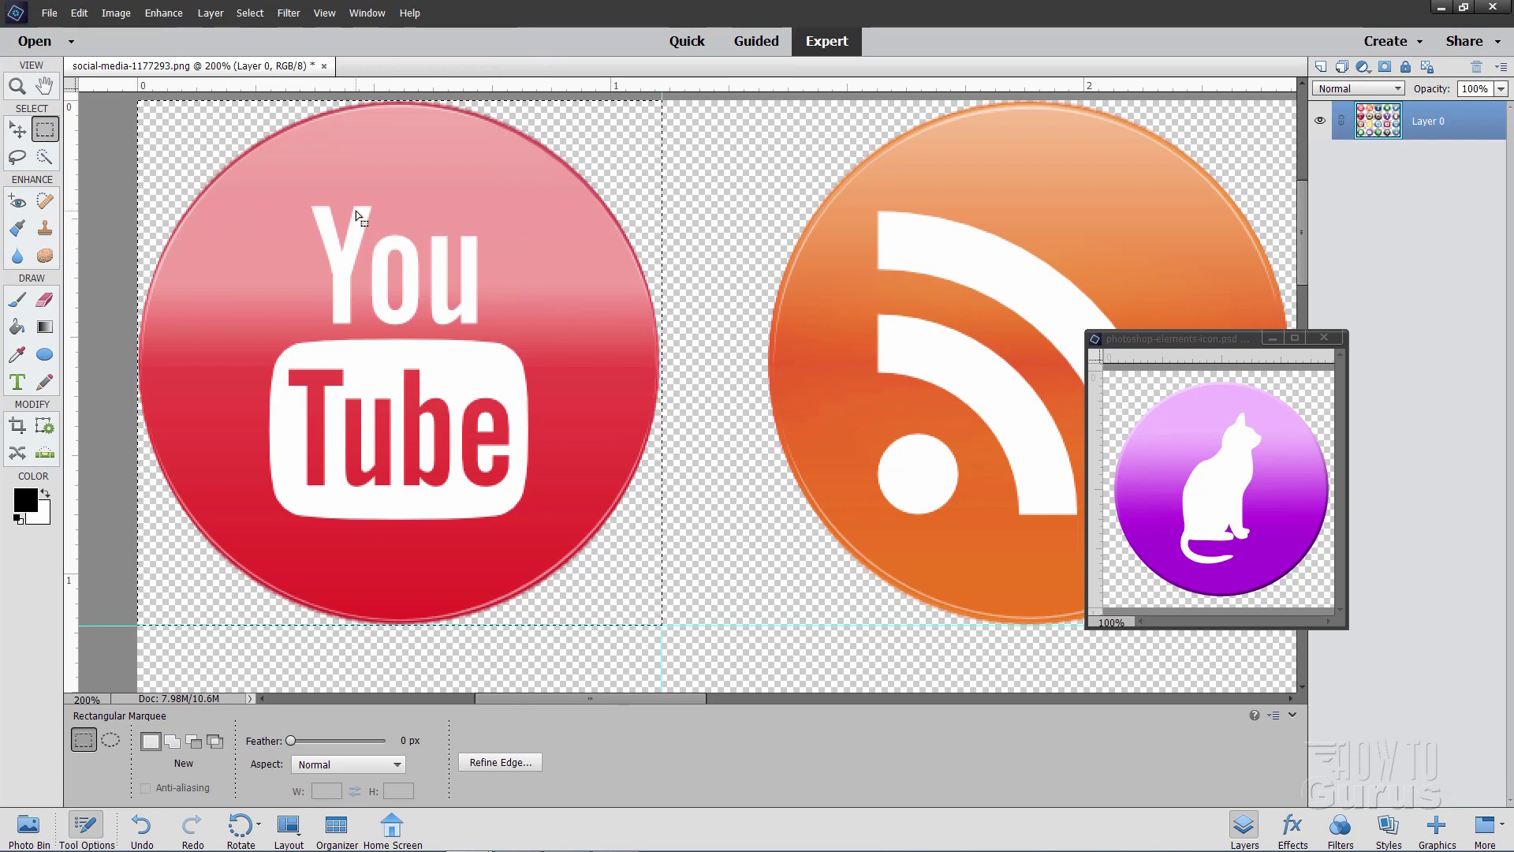
- Copy the selected YouTube icon and start a new blank file preset to Clipboard, 332 × 333 pixels
left_click(79, 14)
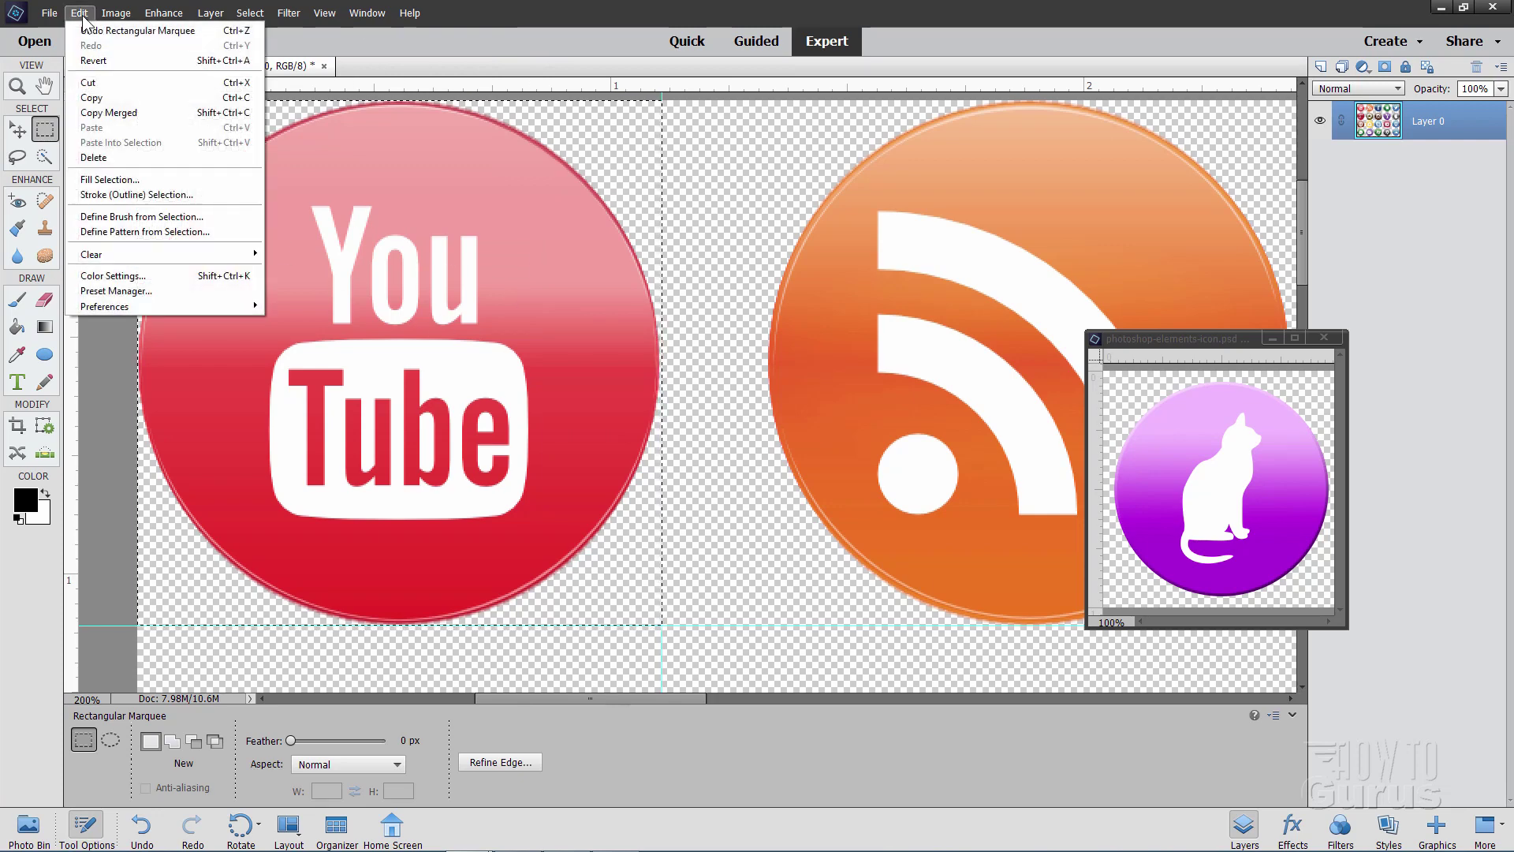
left_click(107, 97)
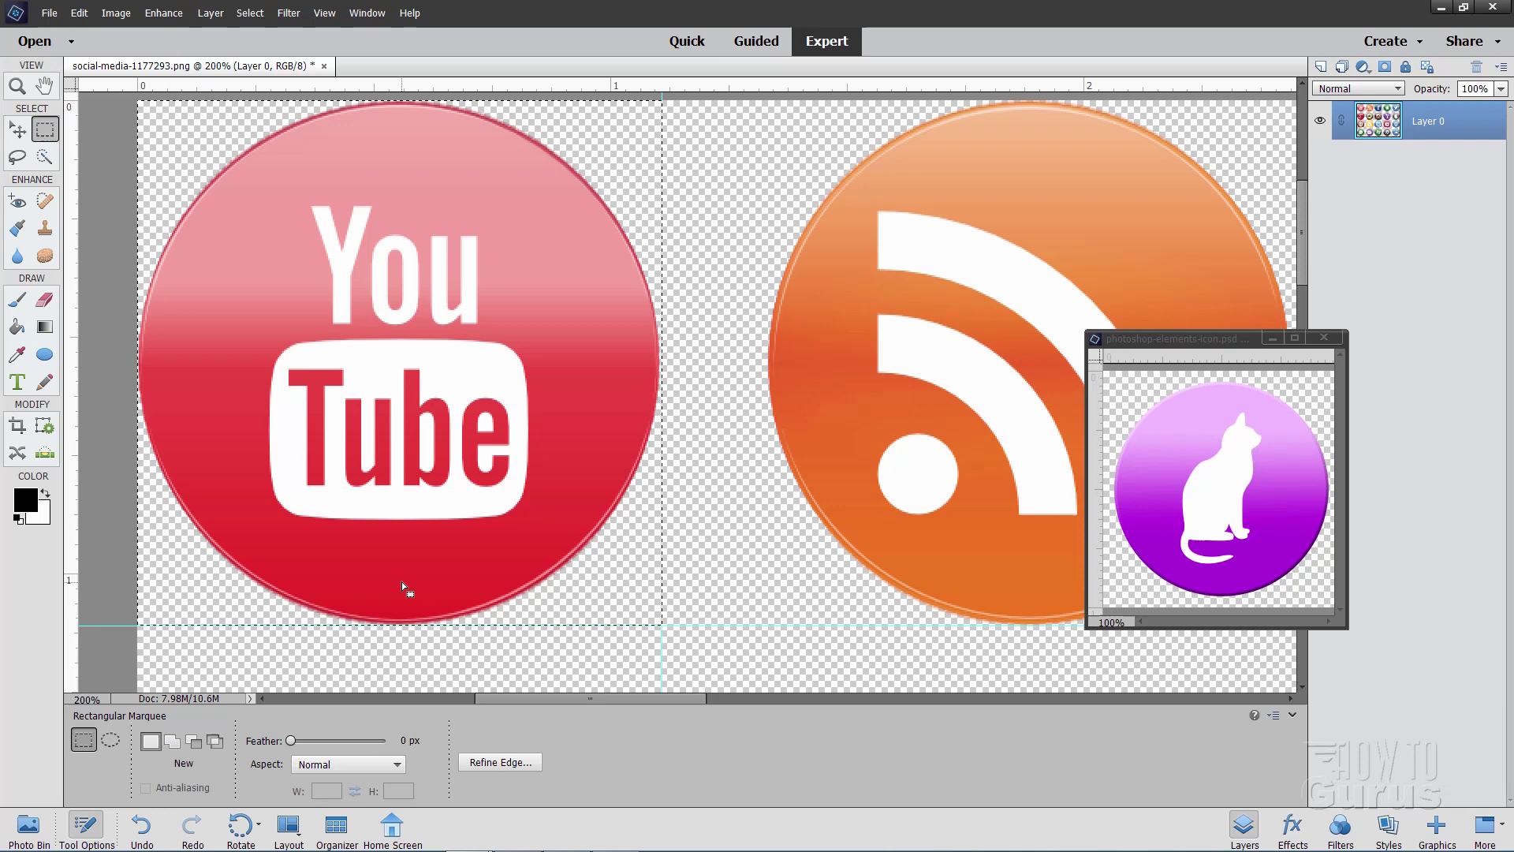
left_click(49, 13)
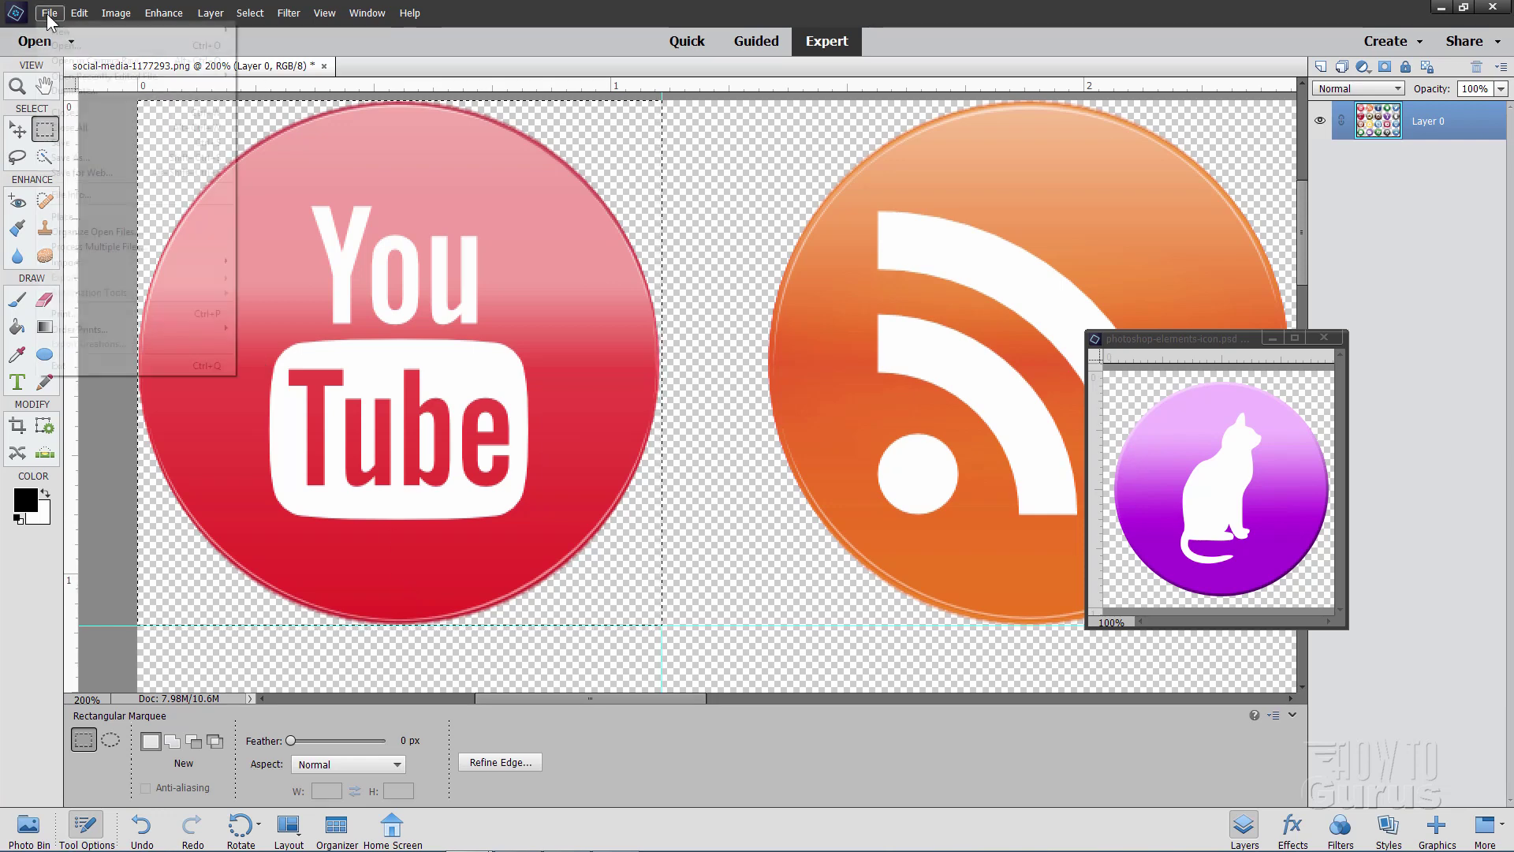
mouse_move(57, 35)
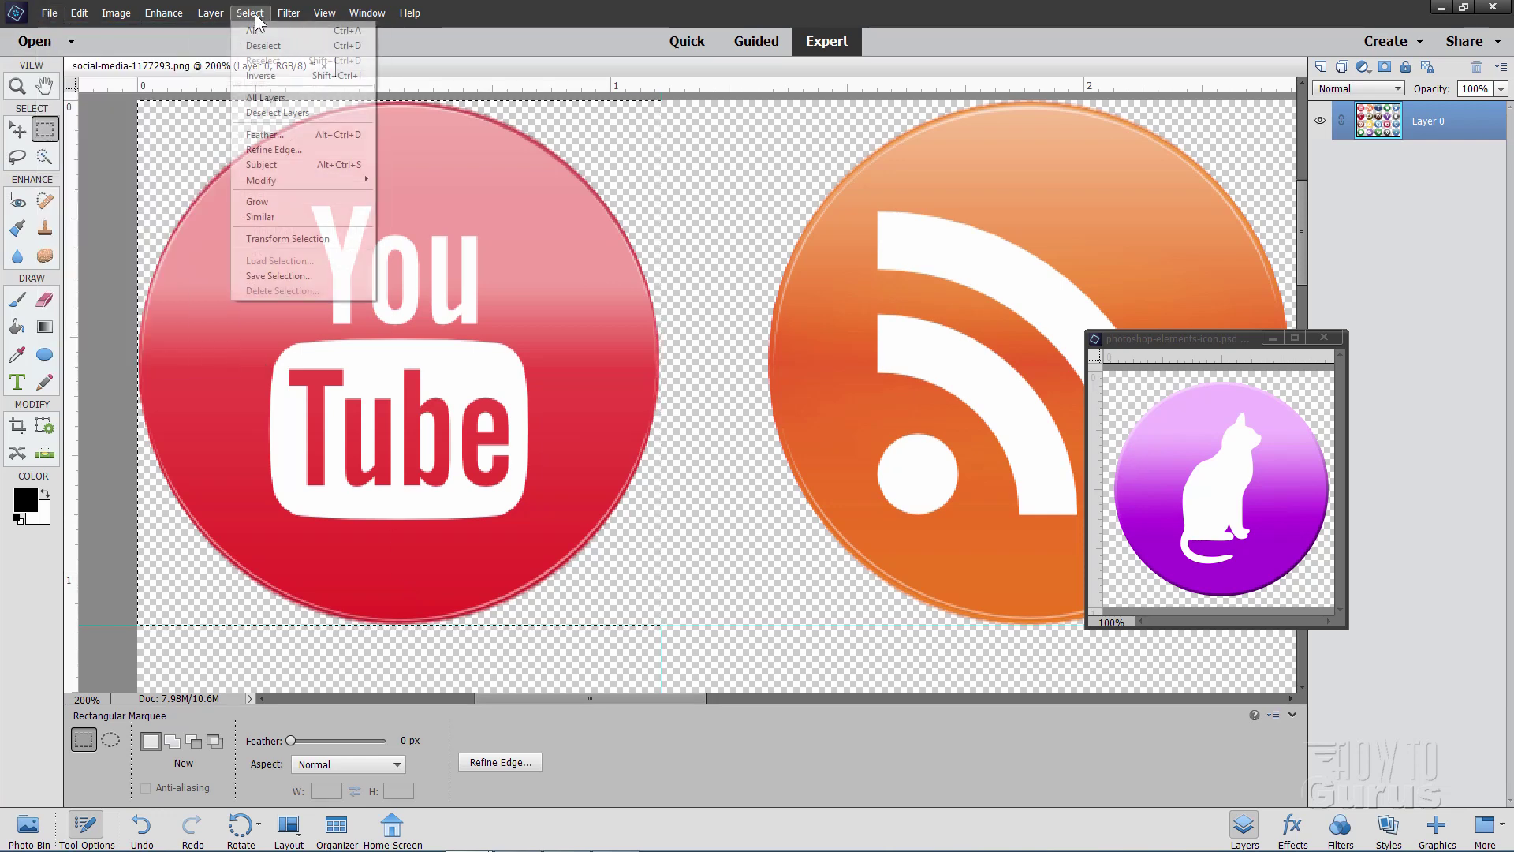
left_click(253, 27)
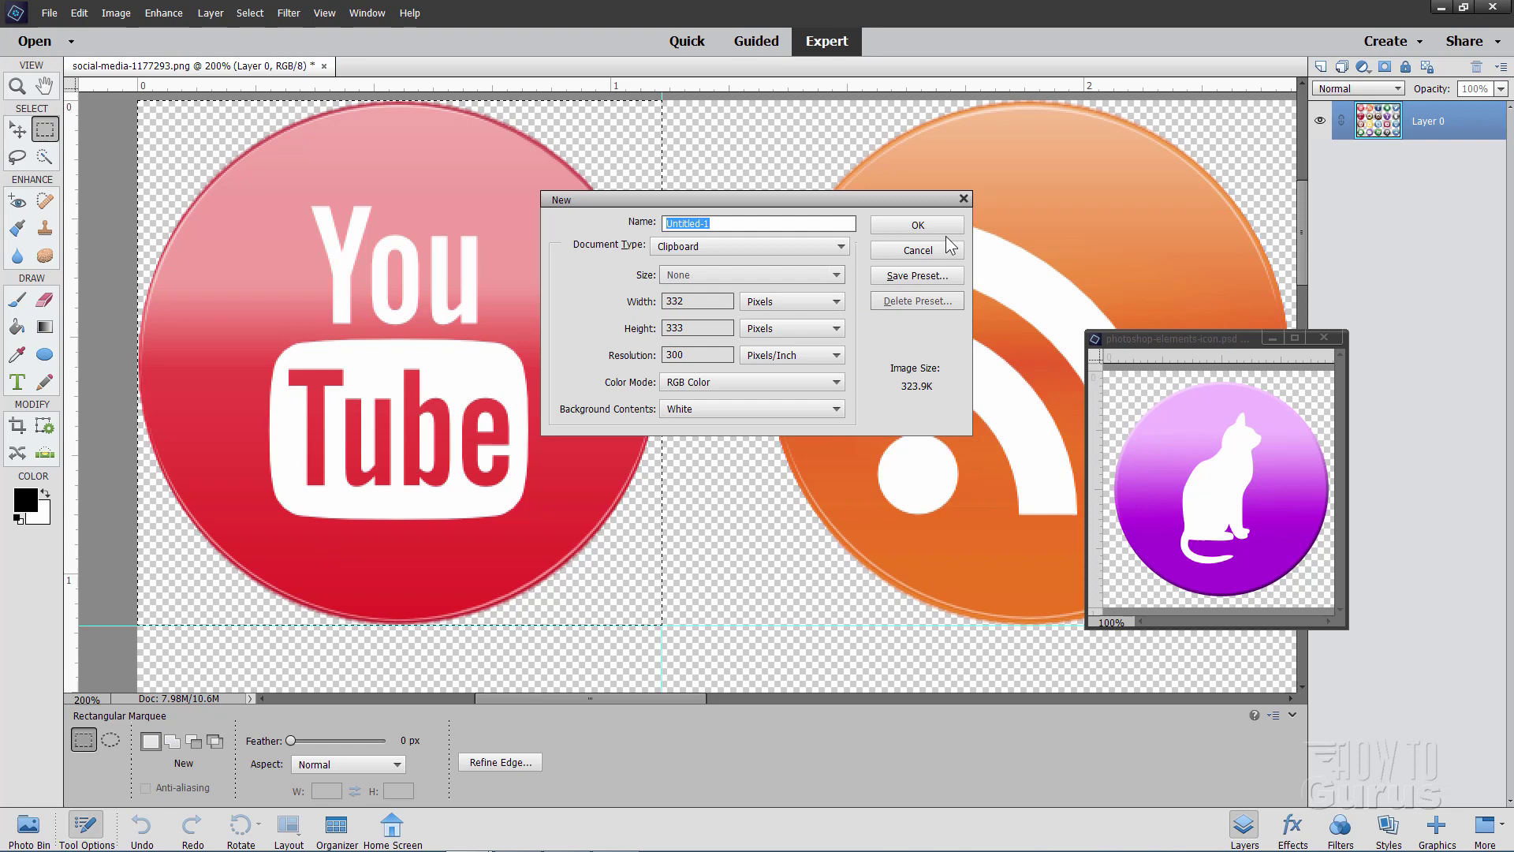
- Create Untitled-1, paste the YouTube icon onto Layer 1, and hide the white Background layer
left_click(919, 227)
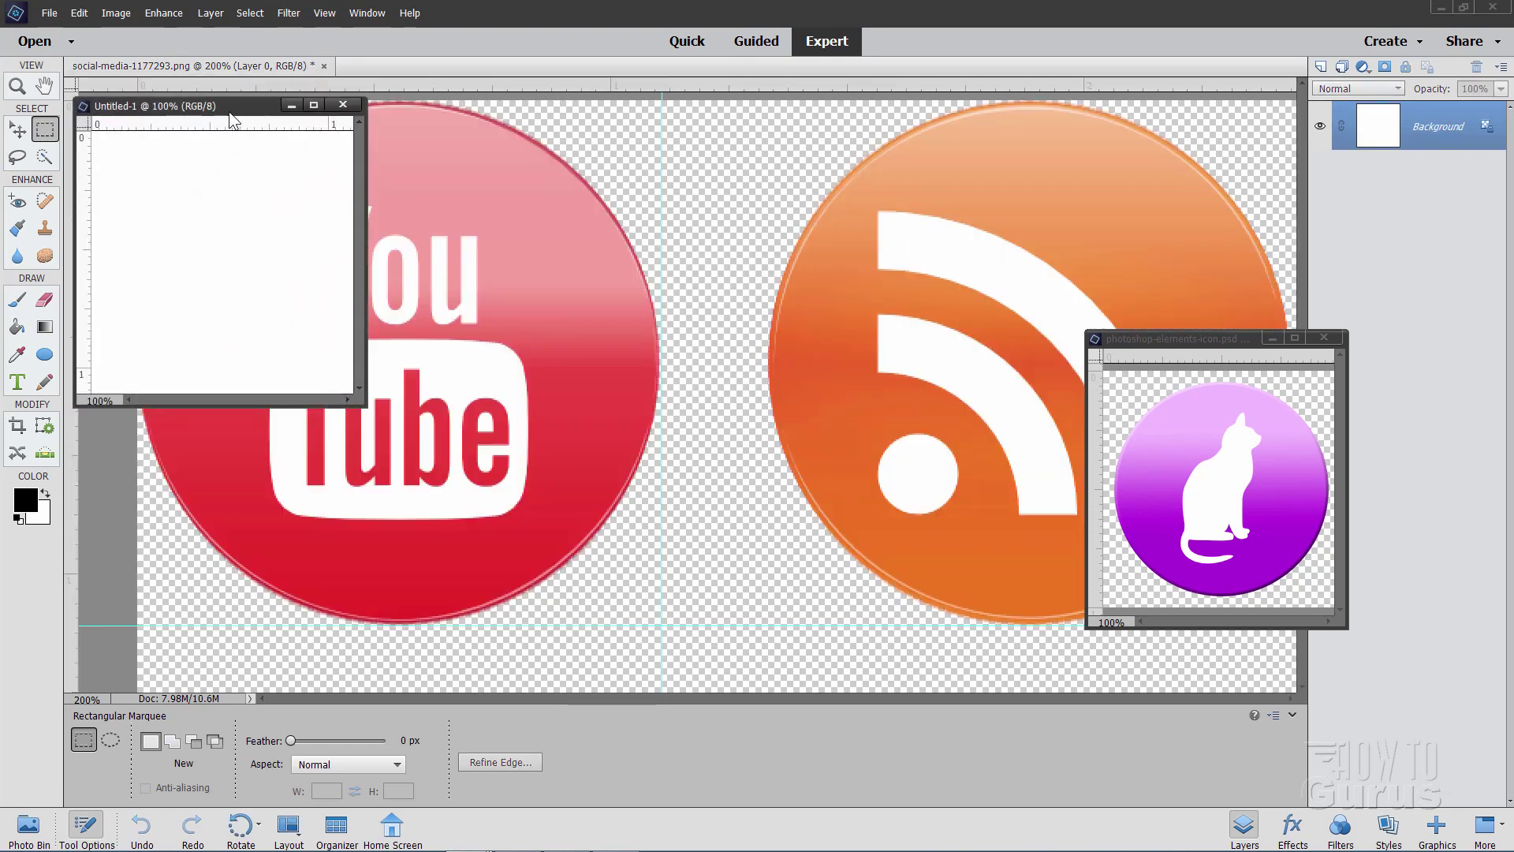
left_click_drag(231, 117, 602, 200)
left_click(79, 12)
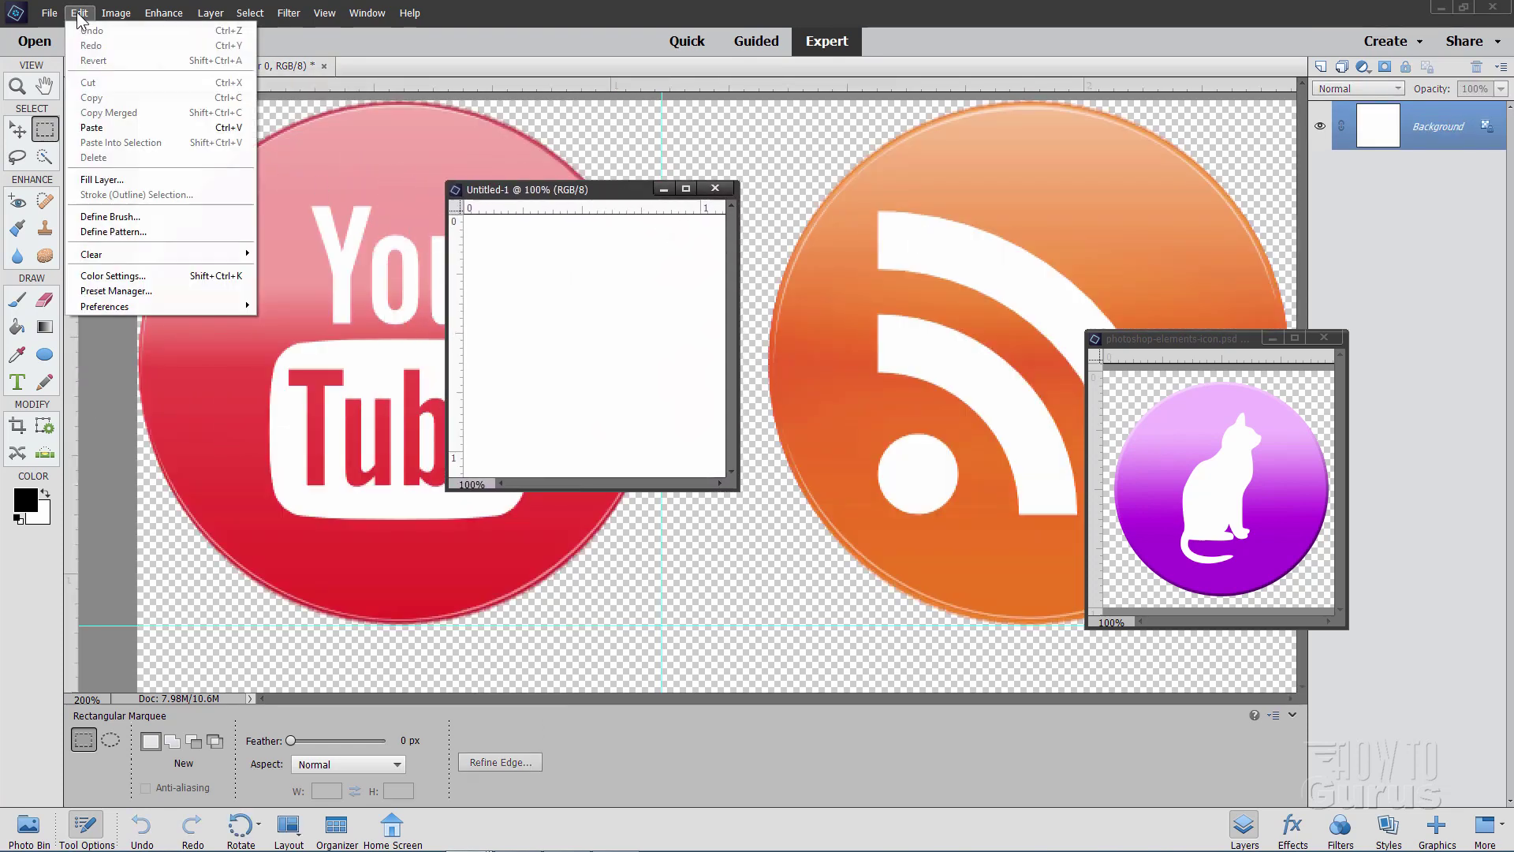
left_click(107, 123)
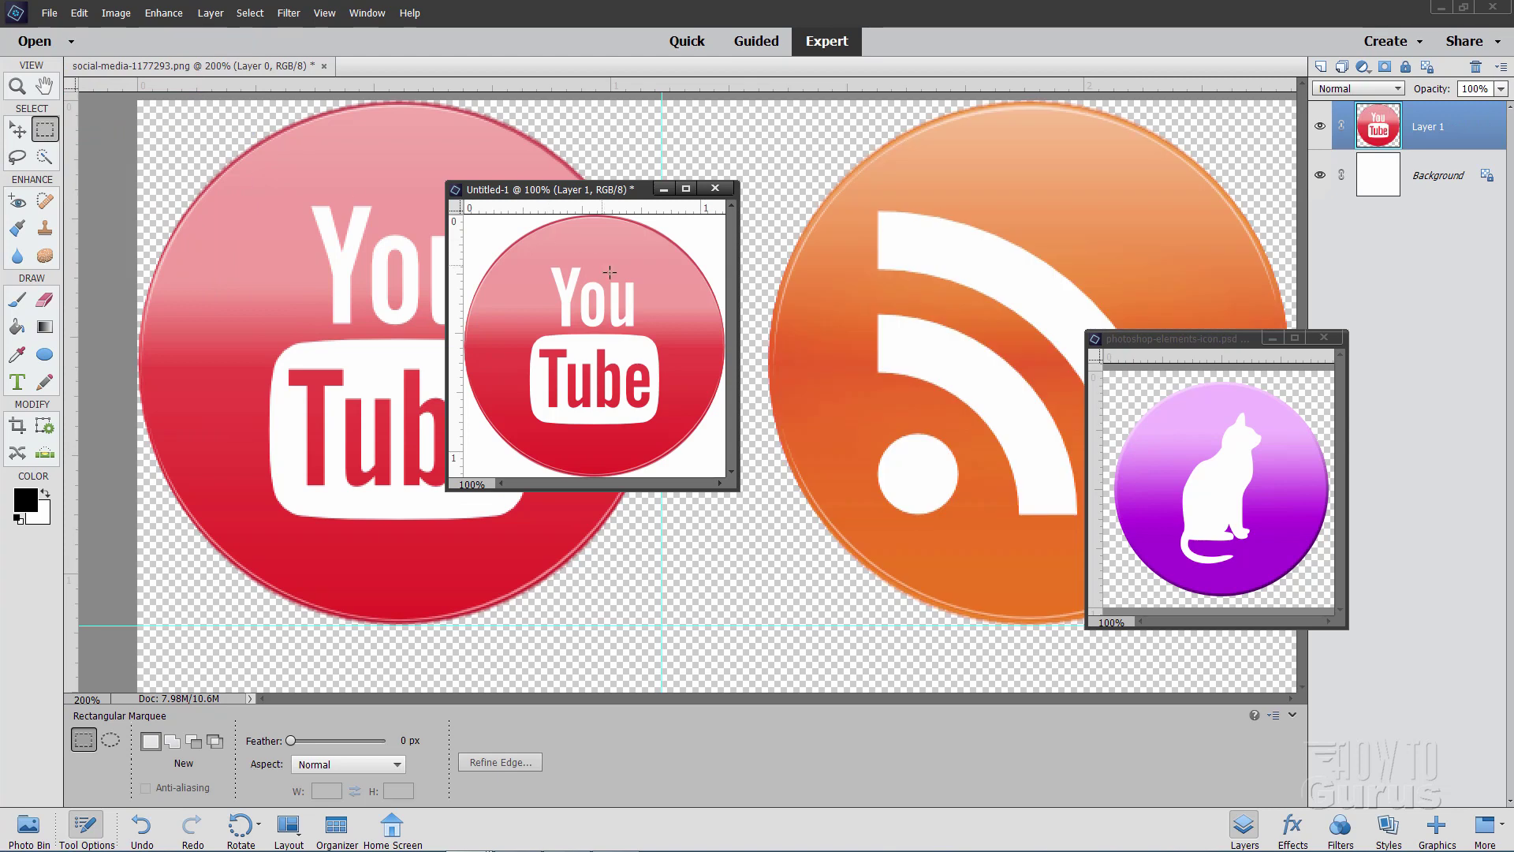
left_click_drag(604, 190, 653, 249)
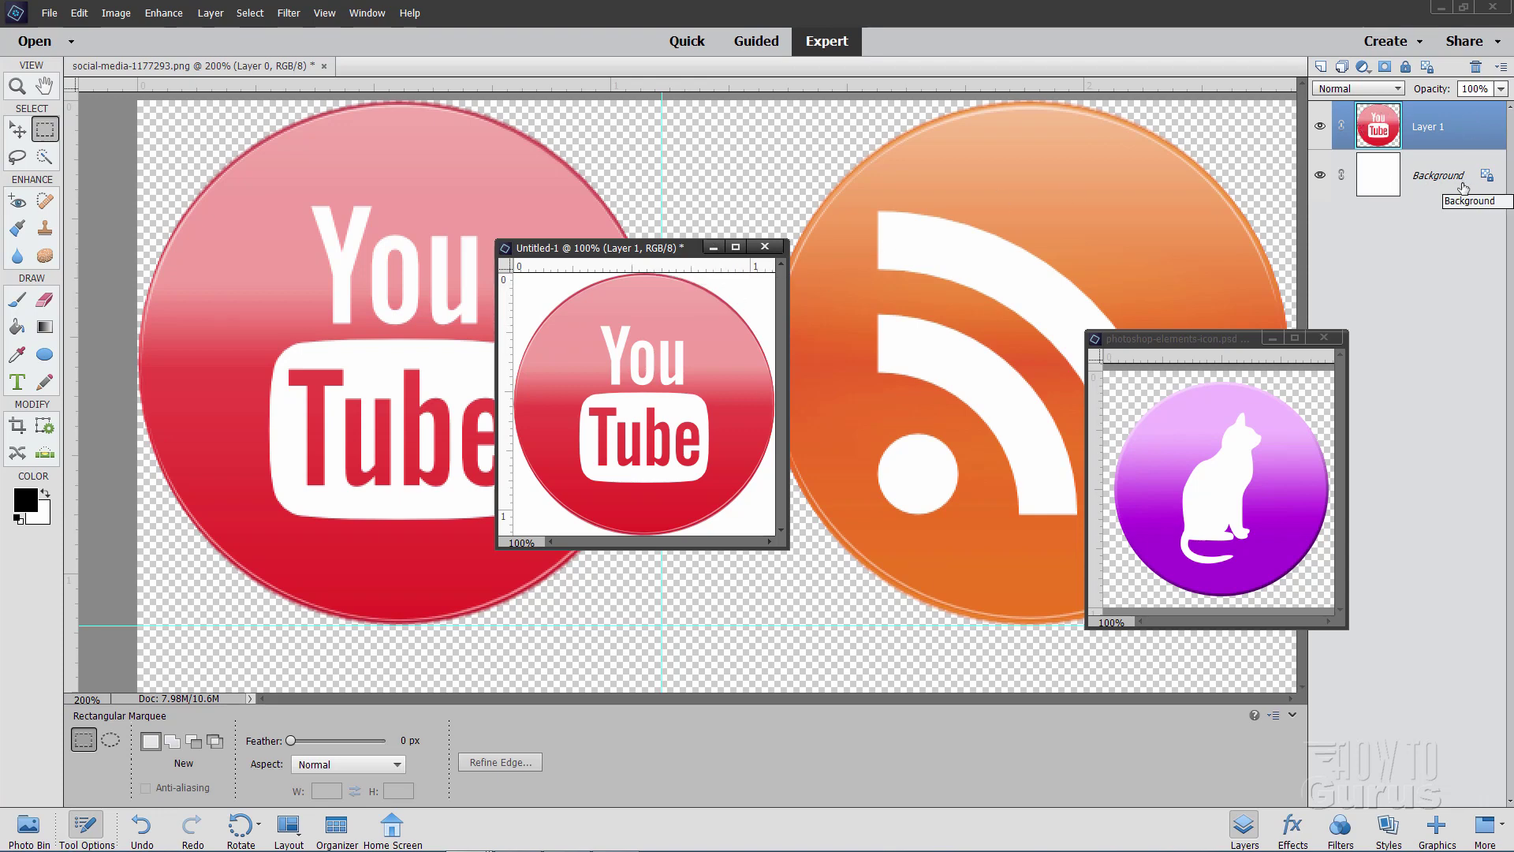
left_click(1321, 177)
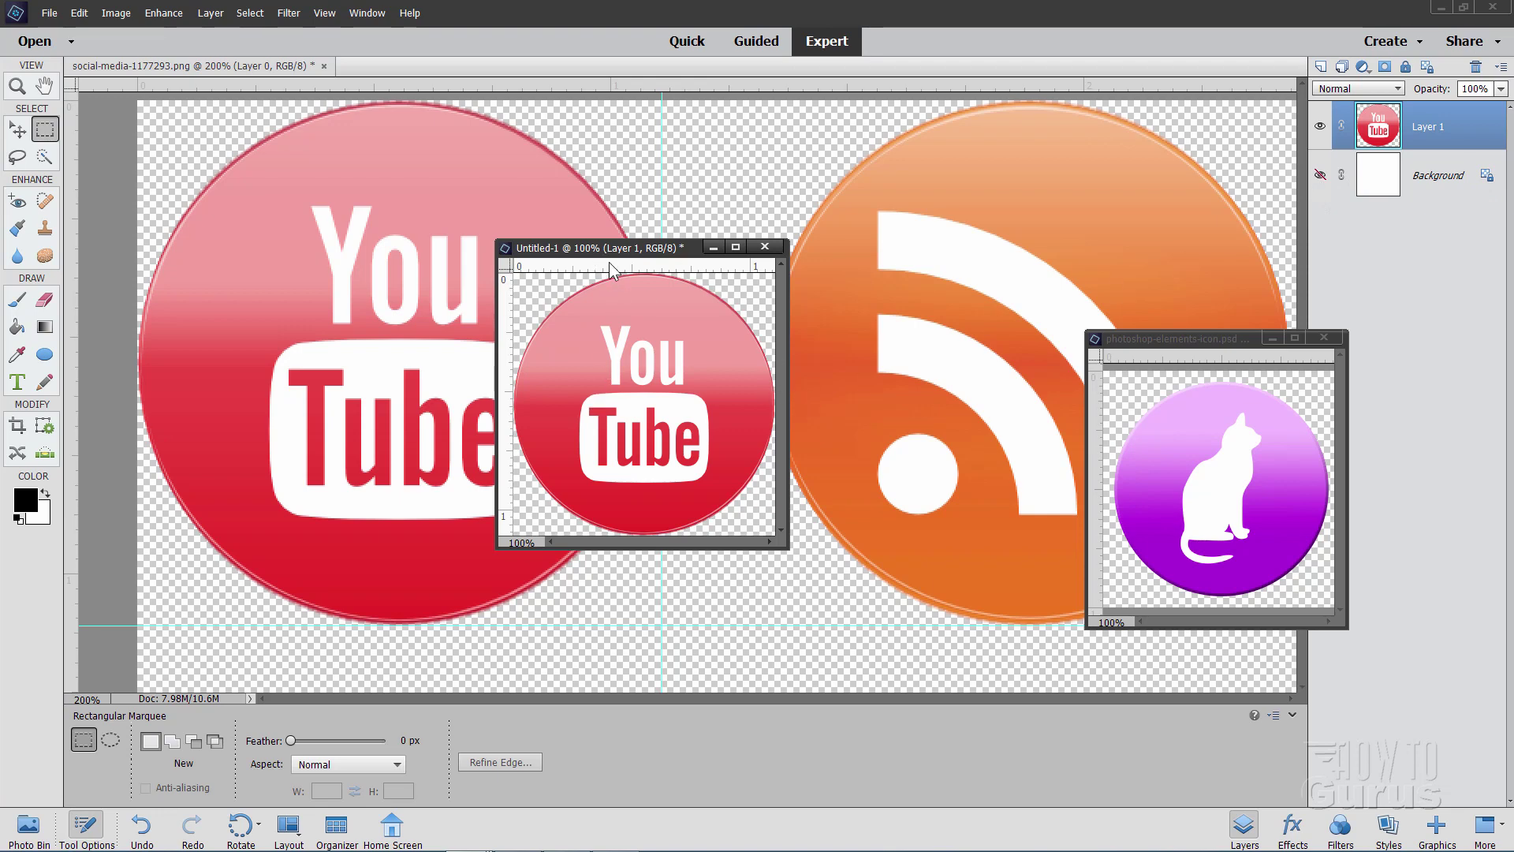
left_click_drag(609, 249, 602, 264)
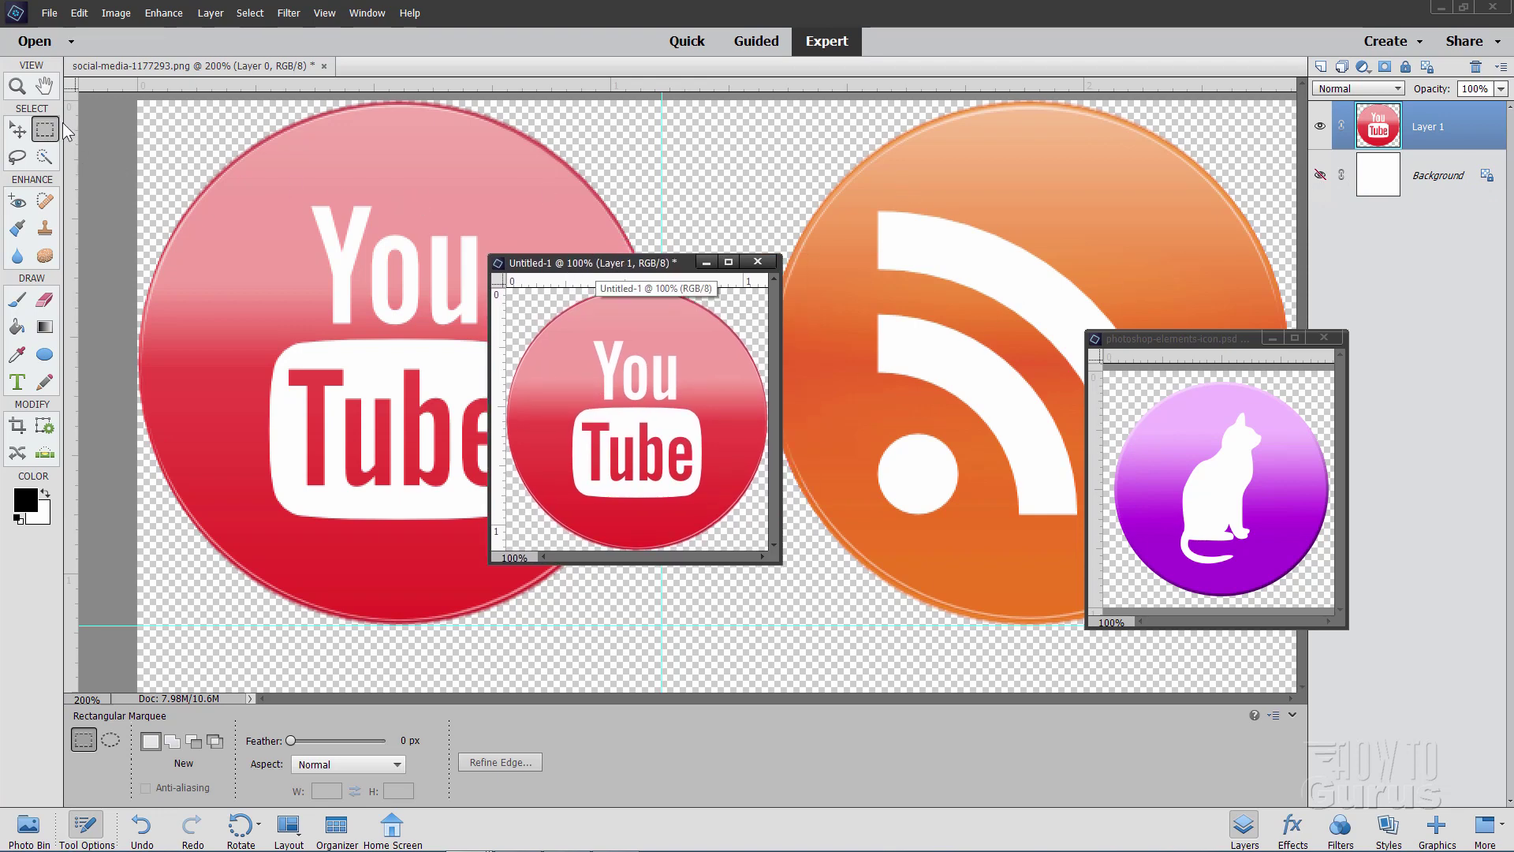
left_click(17, 86)
- Fit the social-media sheet on screen and close Untitled-1 without saving
left_click(198, 110)
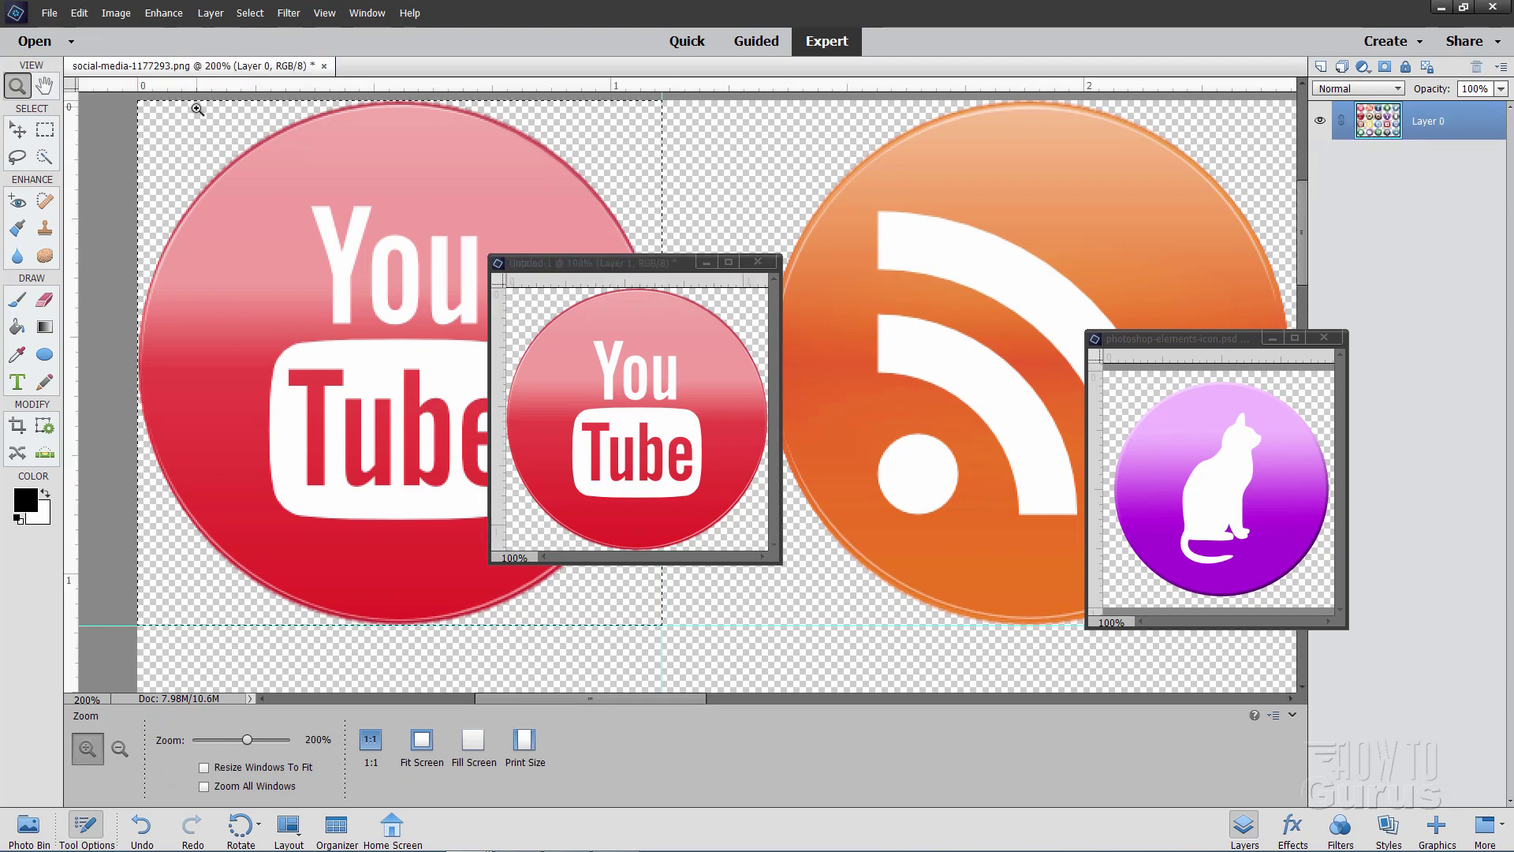
left_click(422, 741)
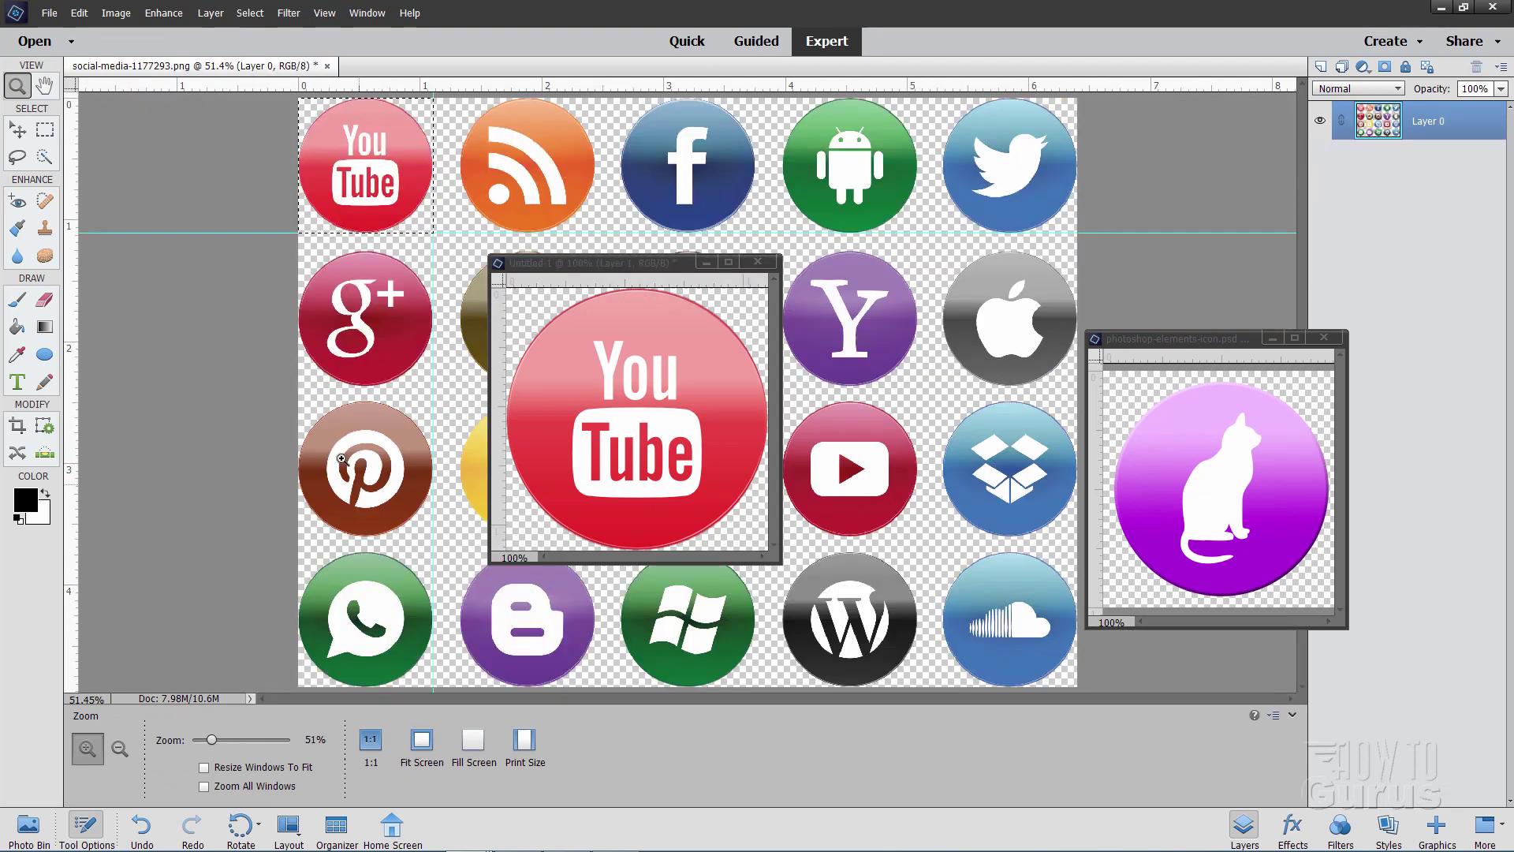
left_click_drag(622, 265, 168, 367)
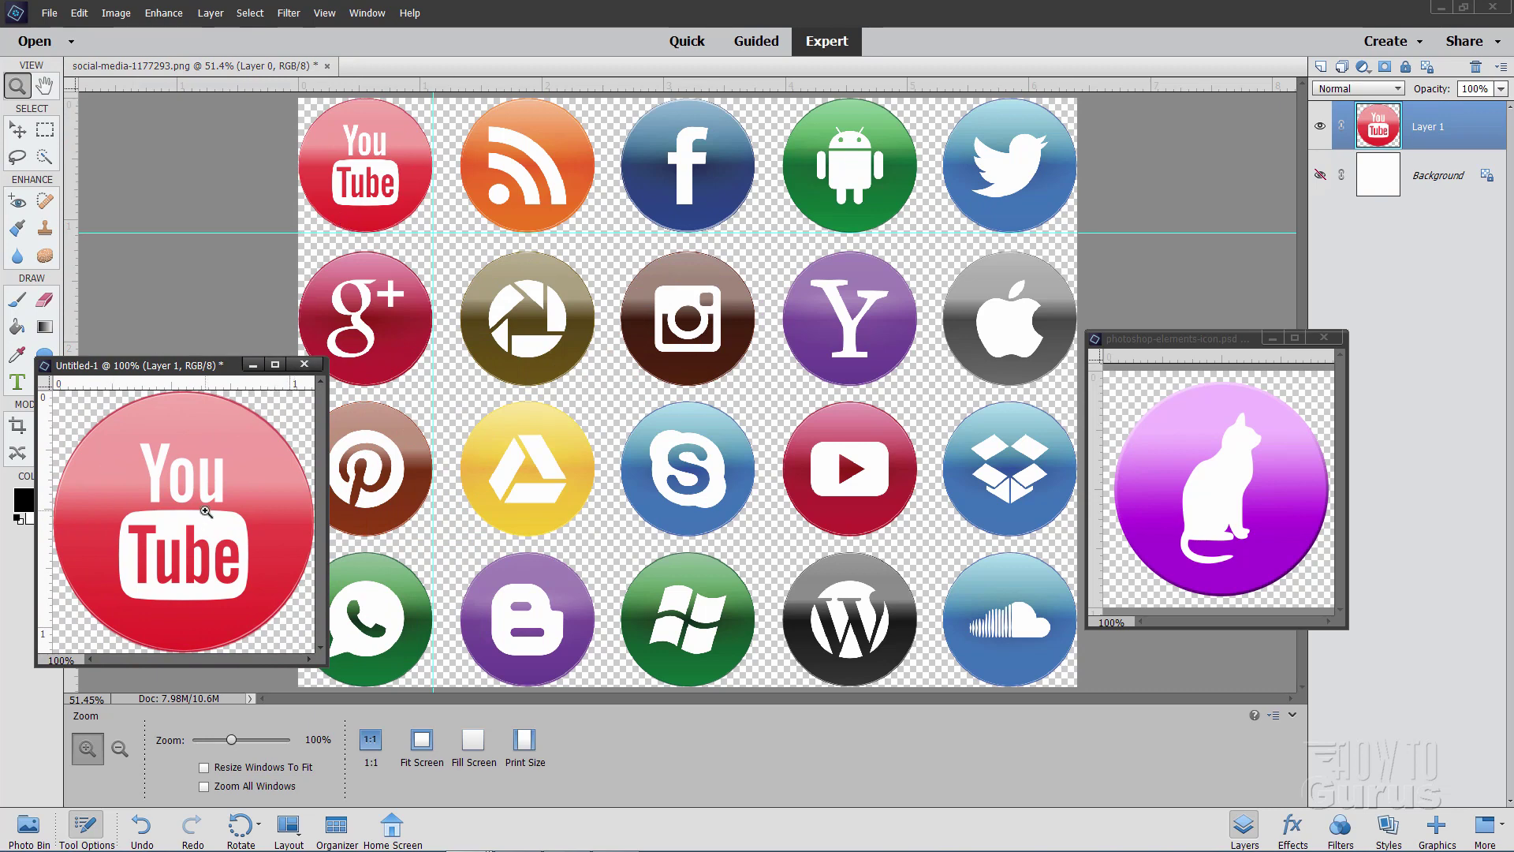
left_click_drag(198, 364, 239, 373)
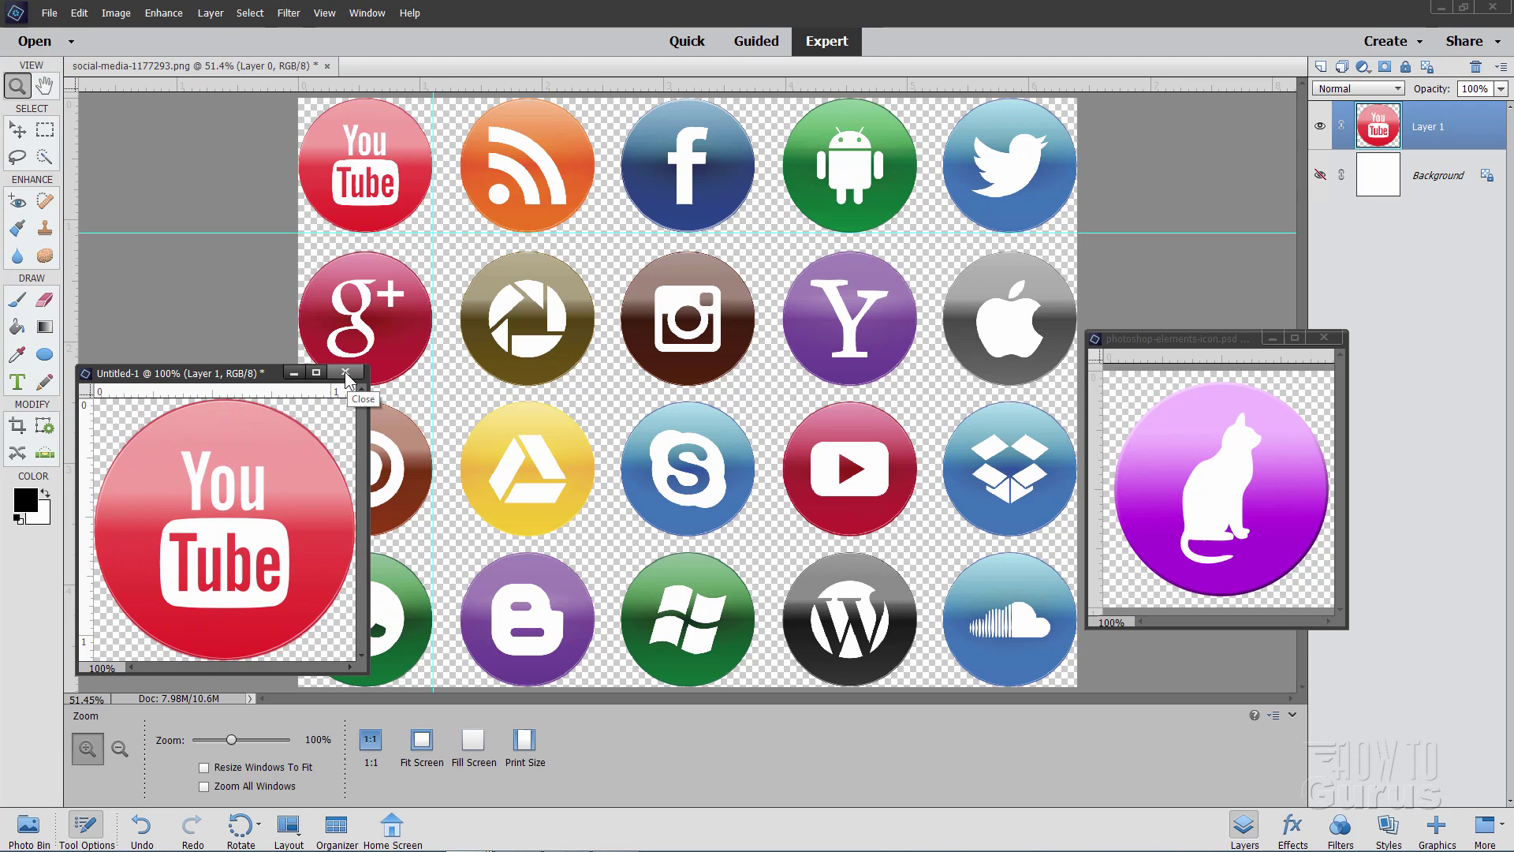
left_click(345, 372)
left_click(804, 316)
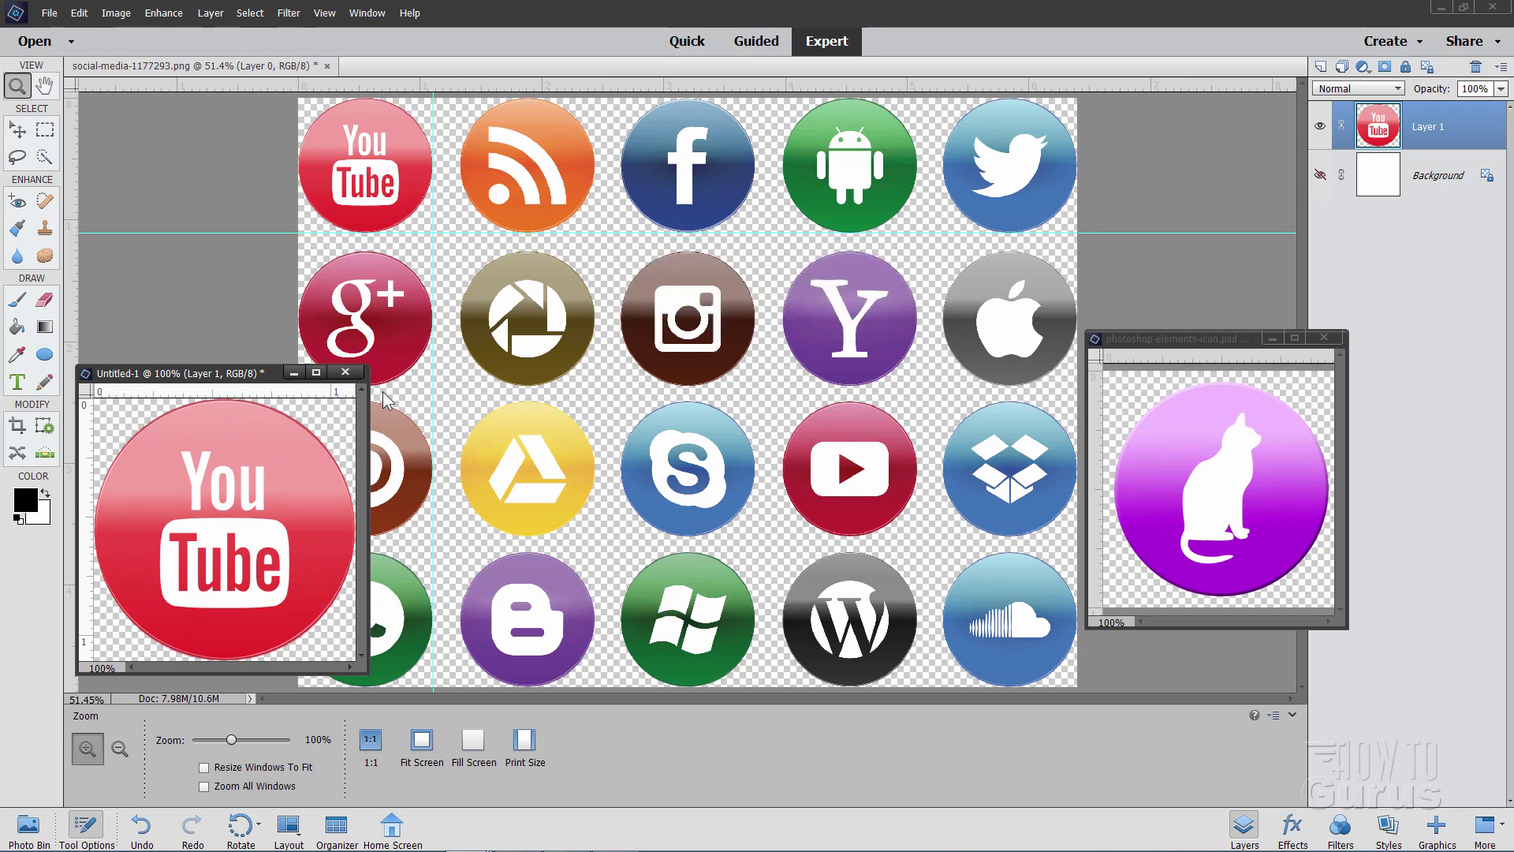
left_click(345, 372)
left_click(742, 317)
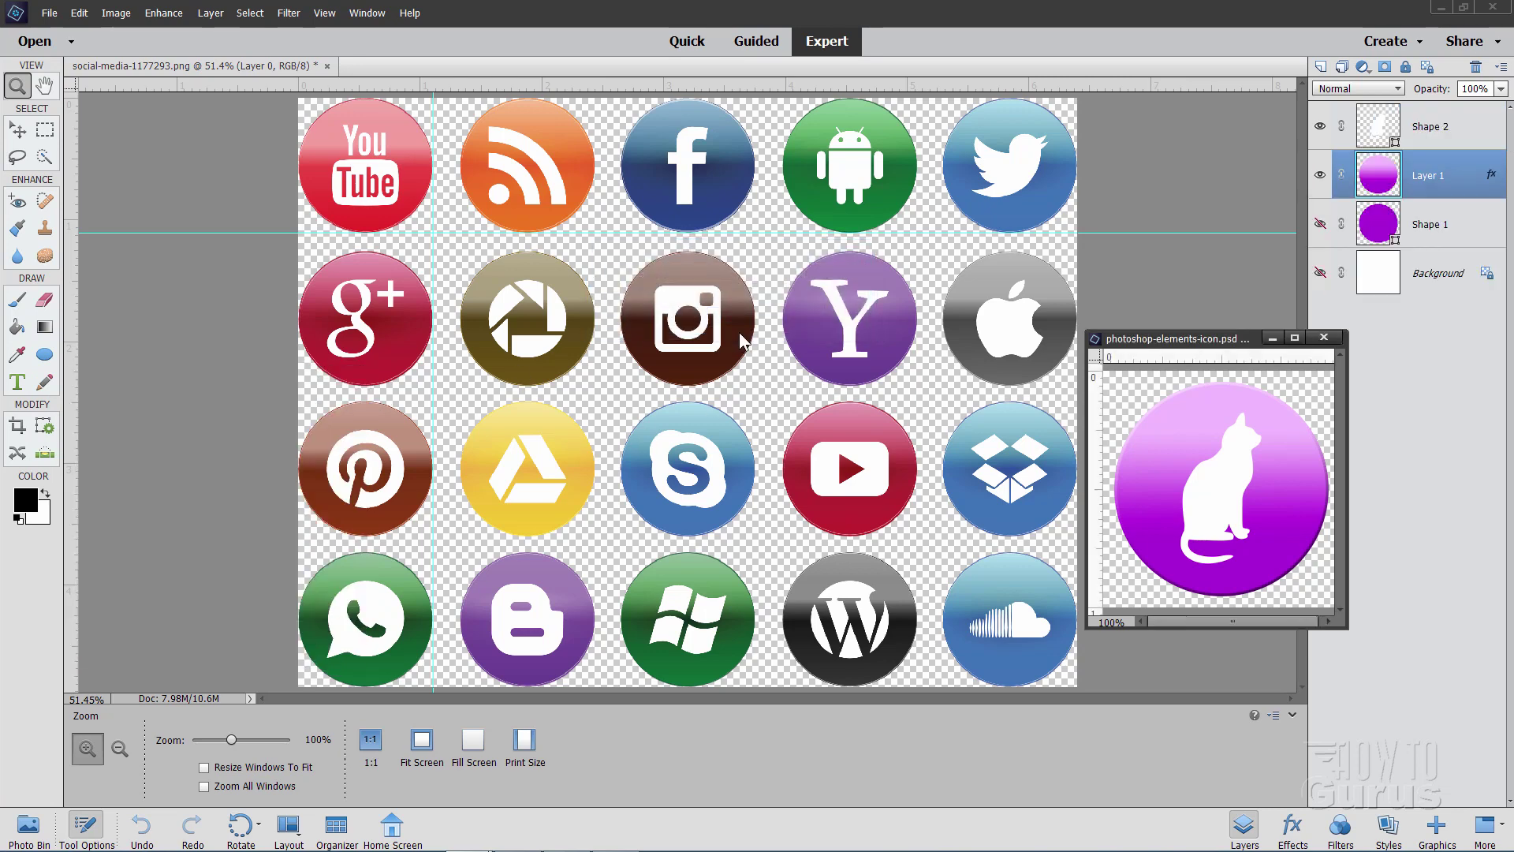
- Close the cat icon document and the social-media sheet, discarding its changes
left_click_drag(1170, 345, 803, 319)
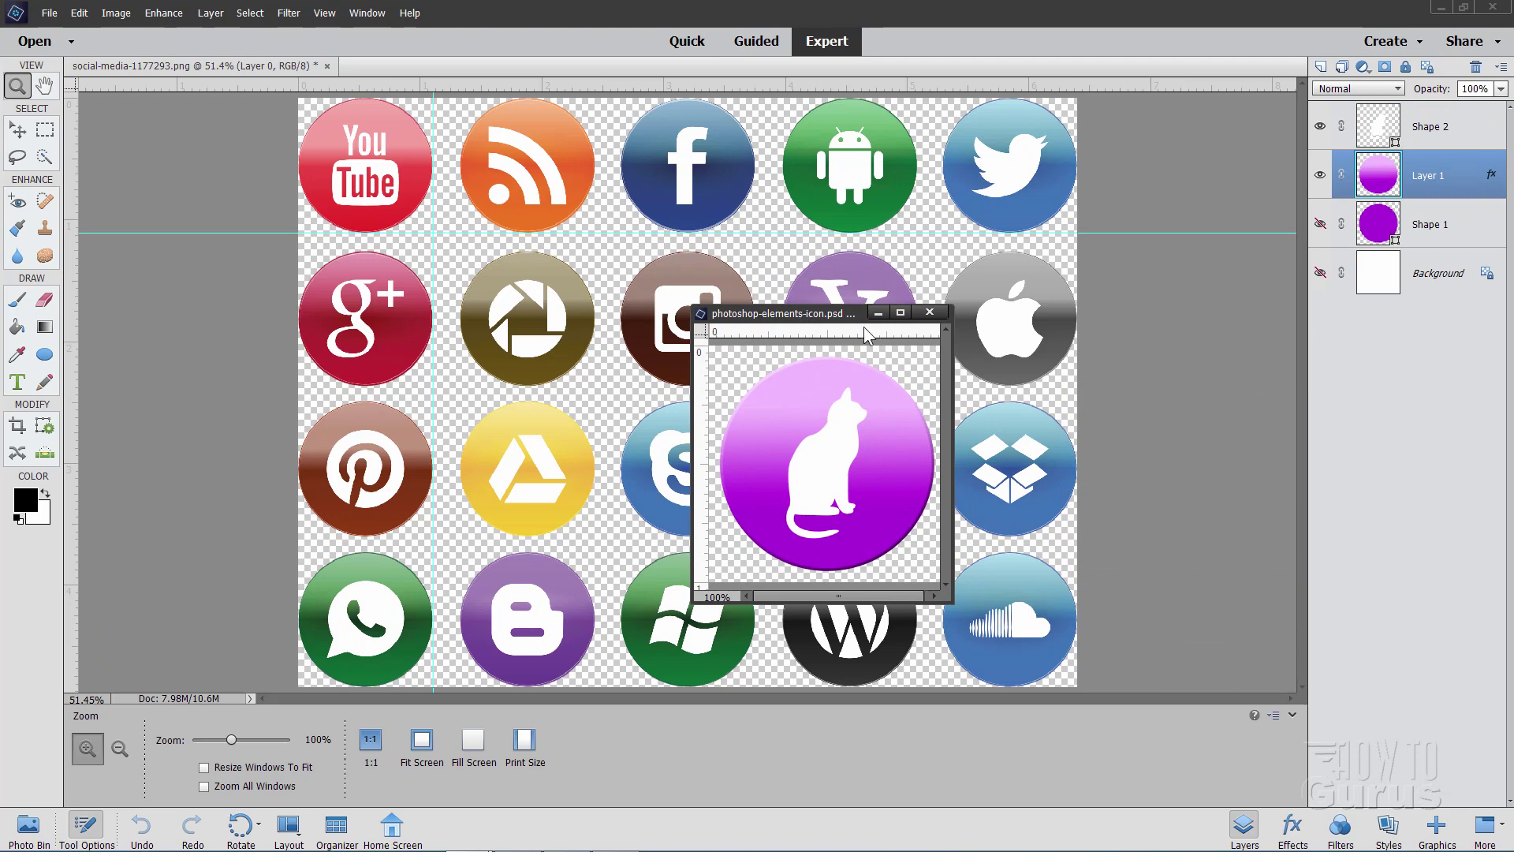
left_click(930, 312)
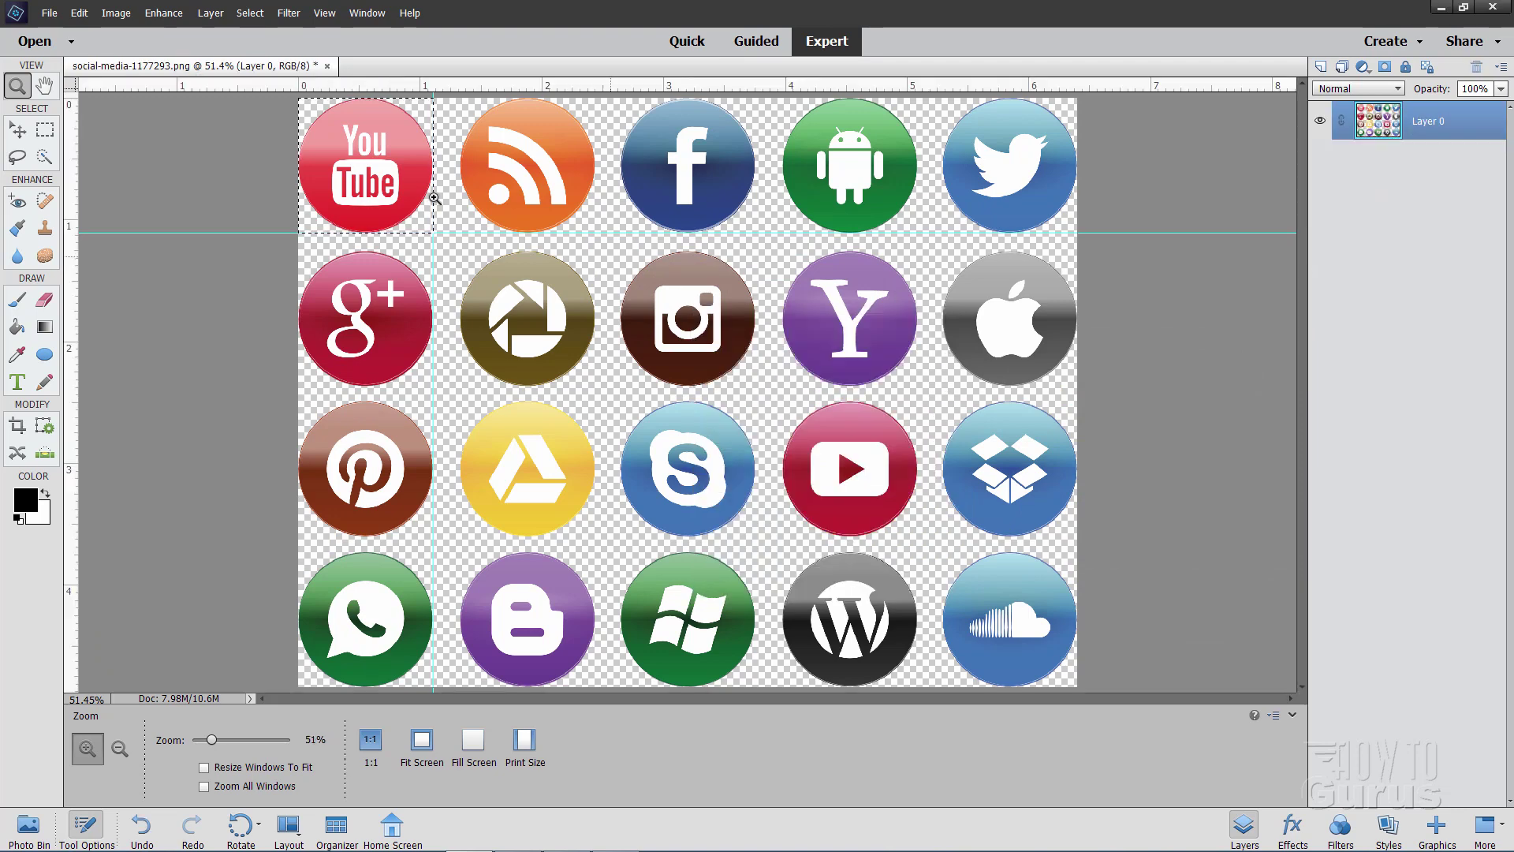
left_click(326, 65)
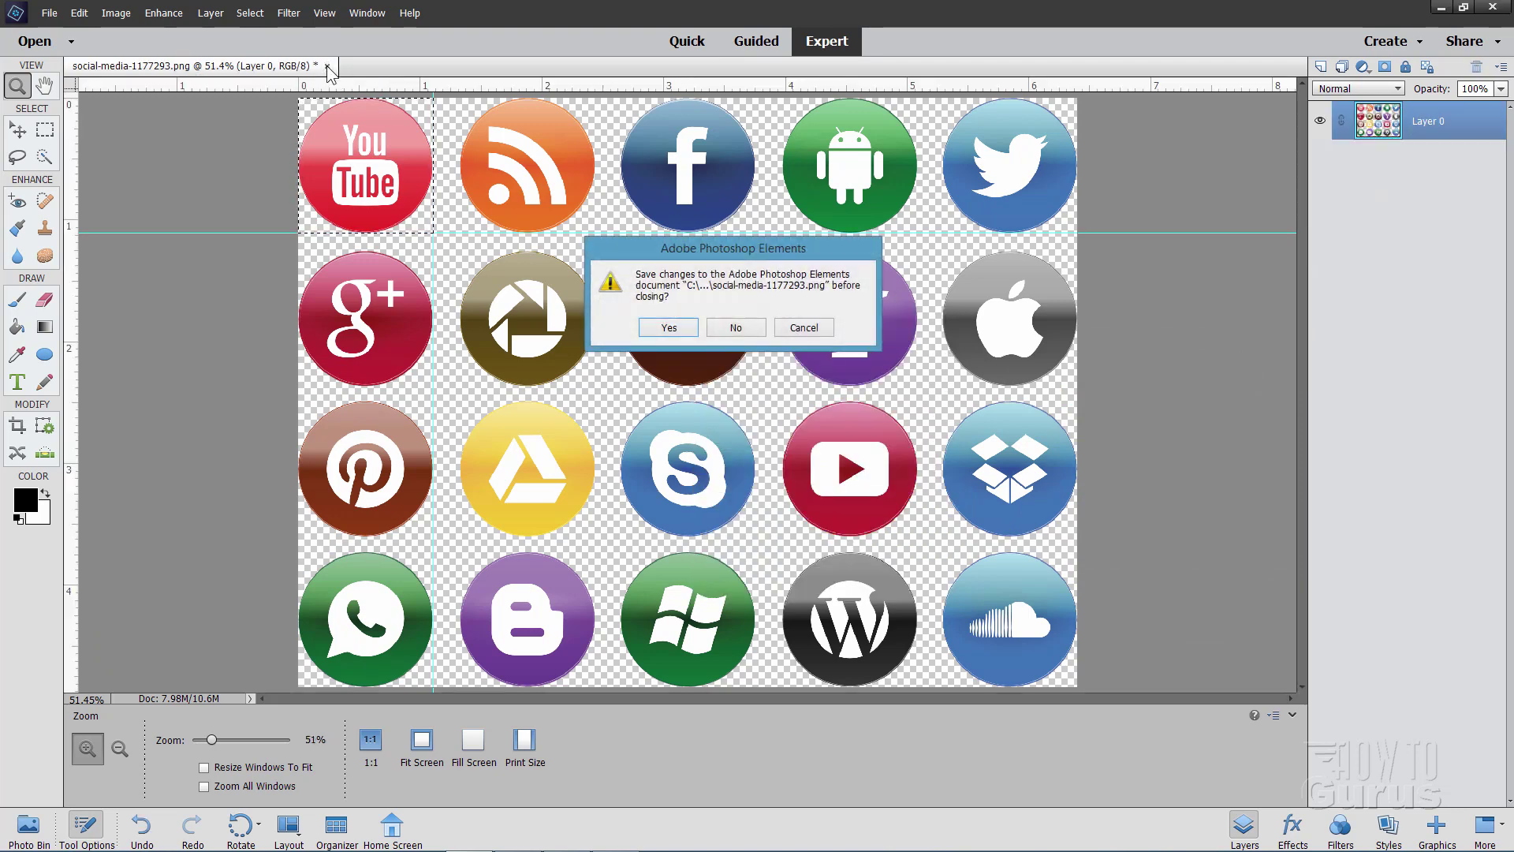
left_click(734, 325)
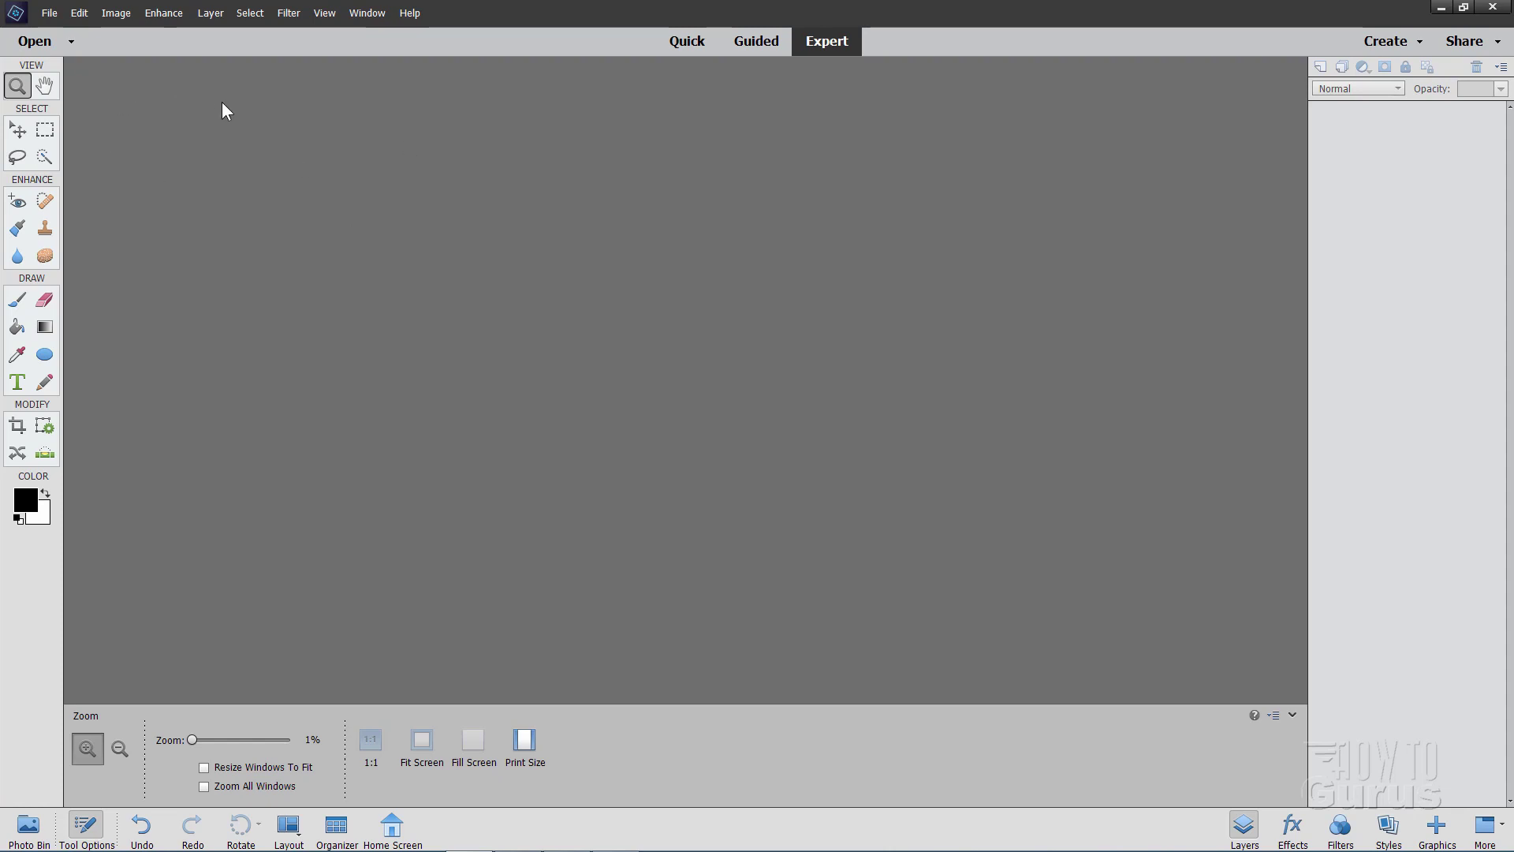
- Create a new blank file in Inches, Width 1 and Height 1 at 300 Pixels/Inch, centring its window
left_click(49, 12)
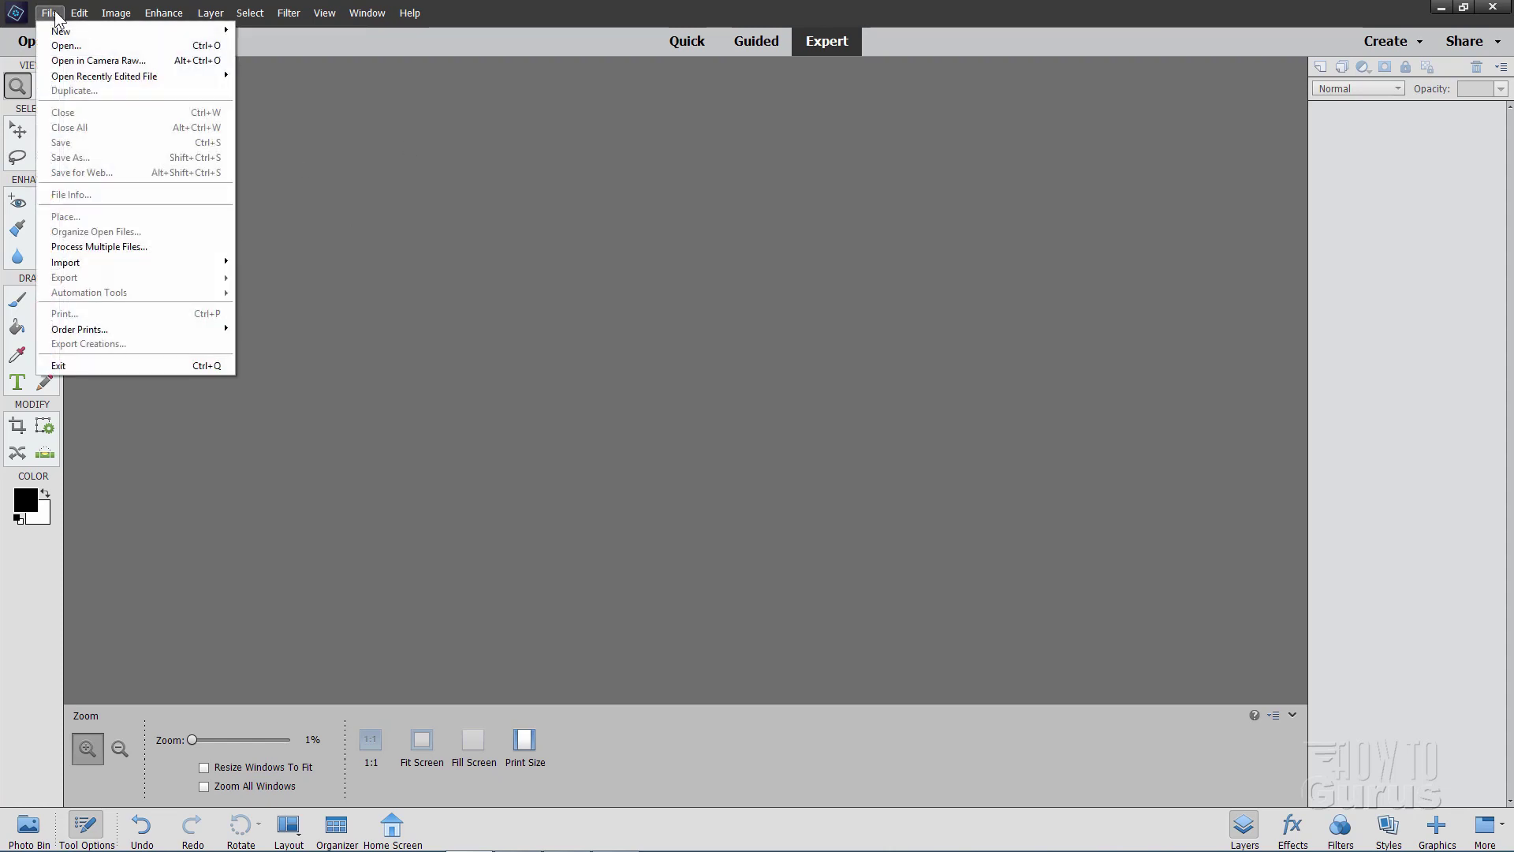
mouse_move(83, 35)
left_click(240, 33)
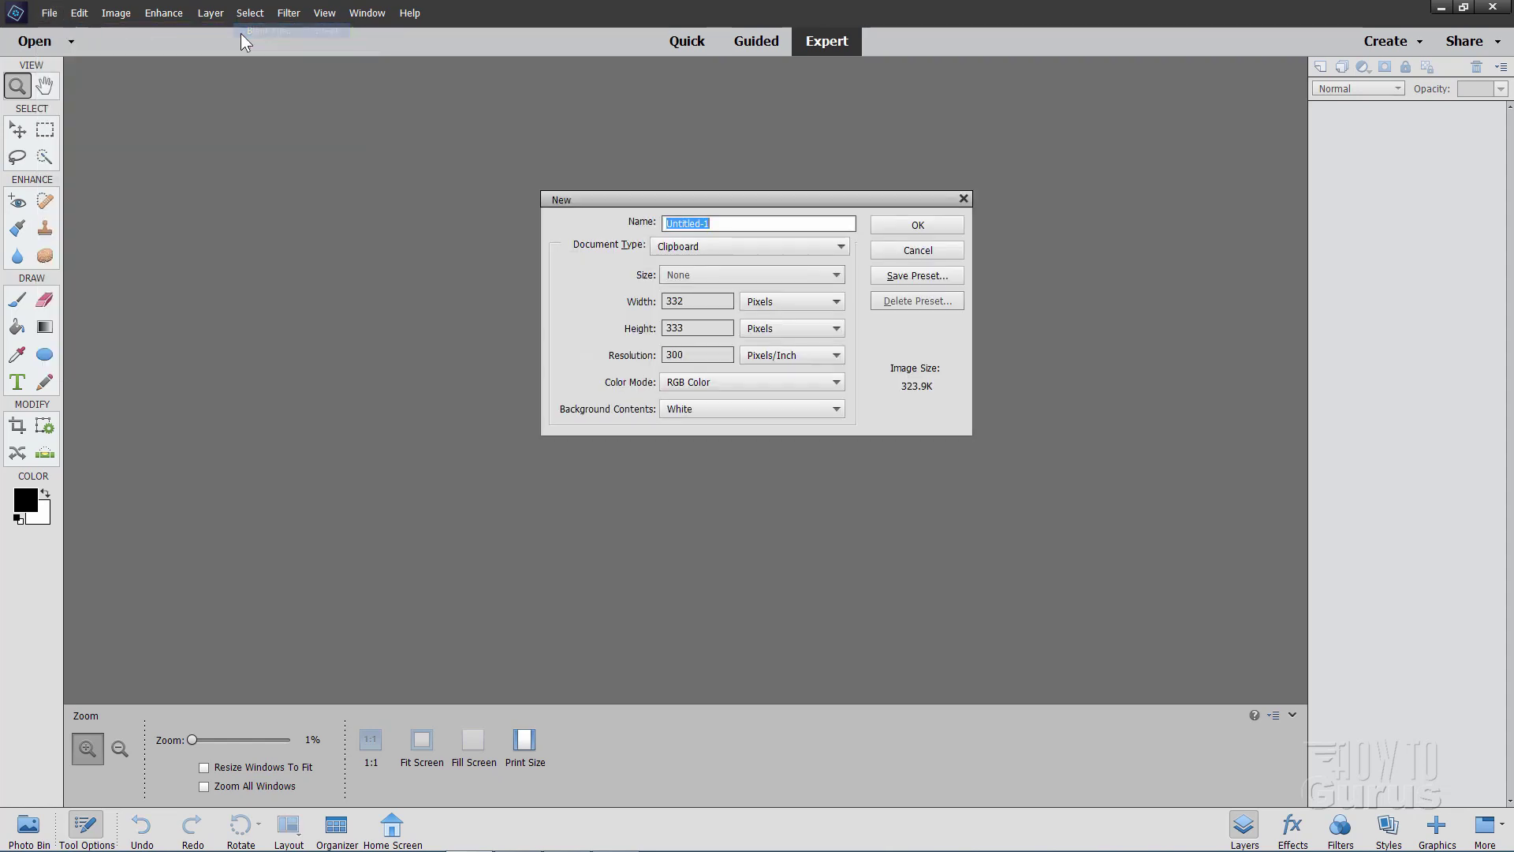
left_click(799, 301)
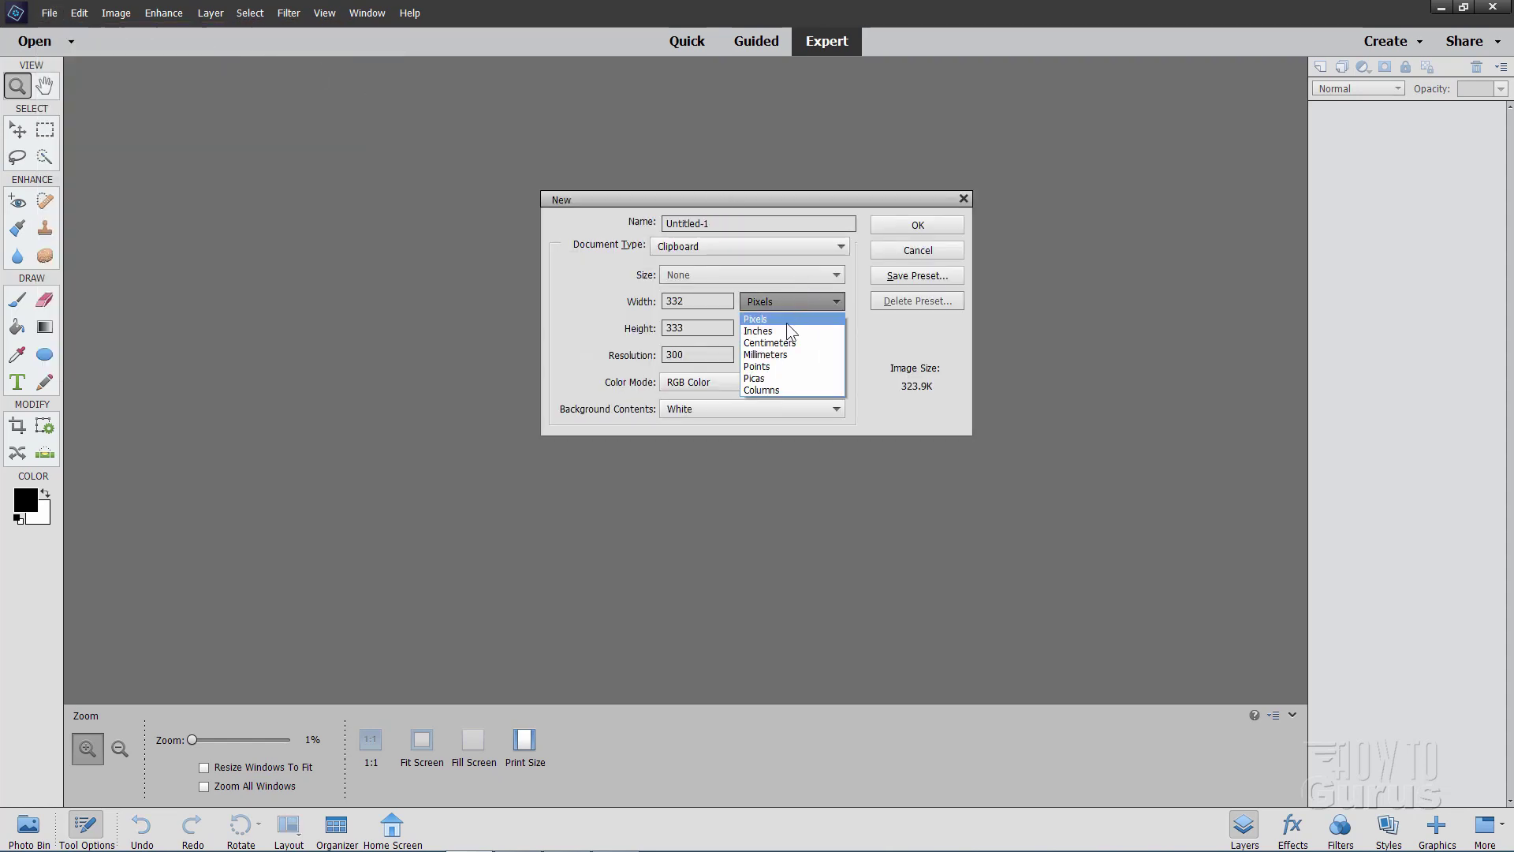
left_click(784, 328)
double_click(701, 302)
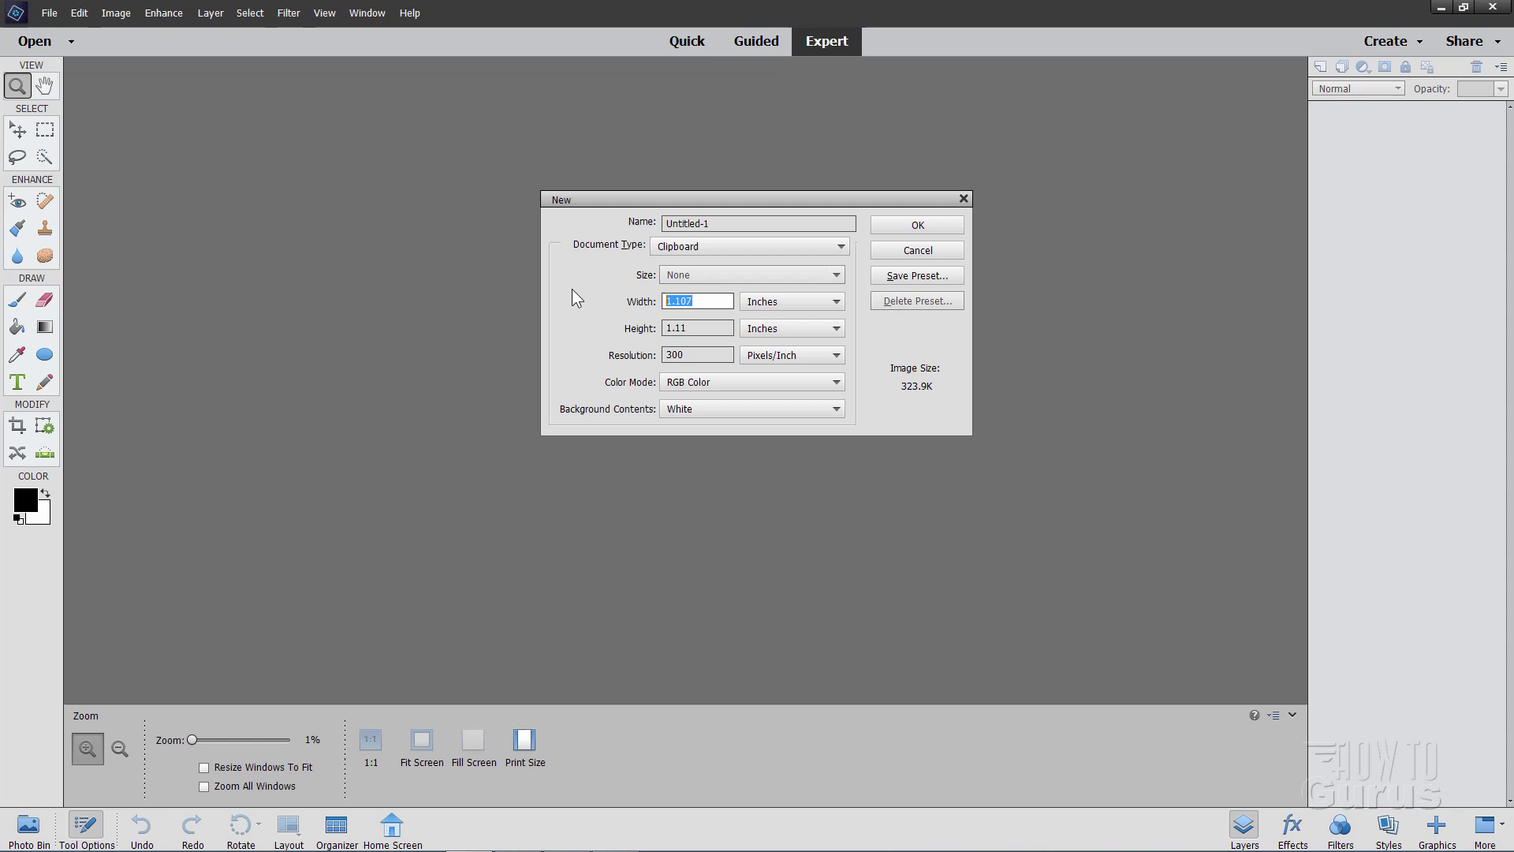
type("1")
double_click(698, 328)
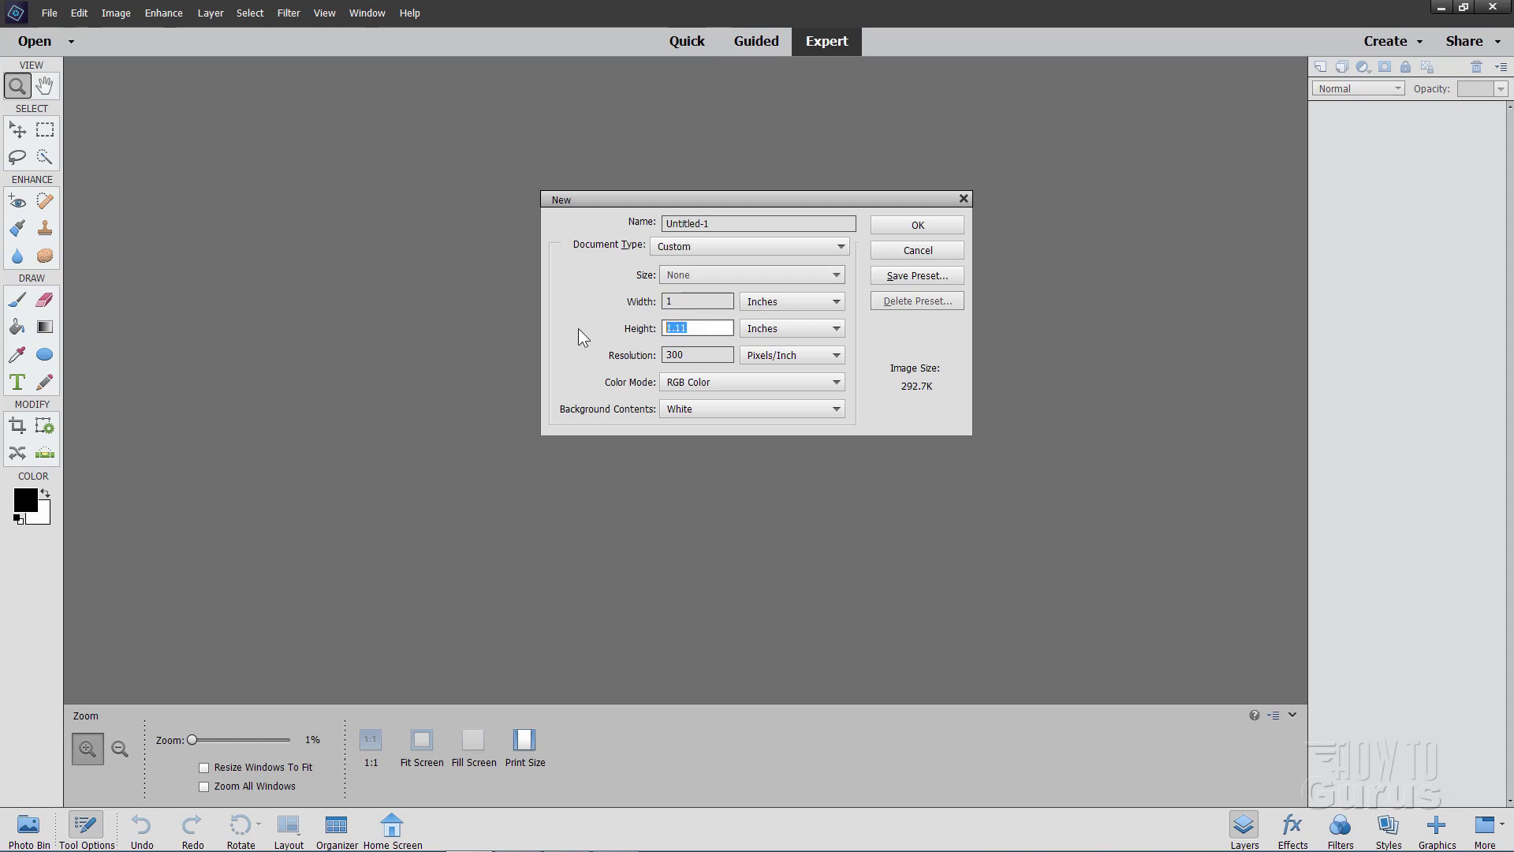
type("1")
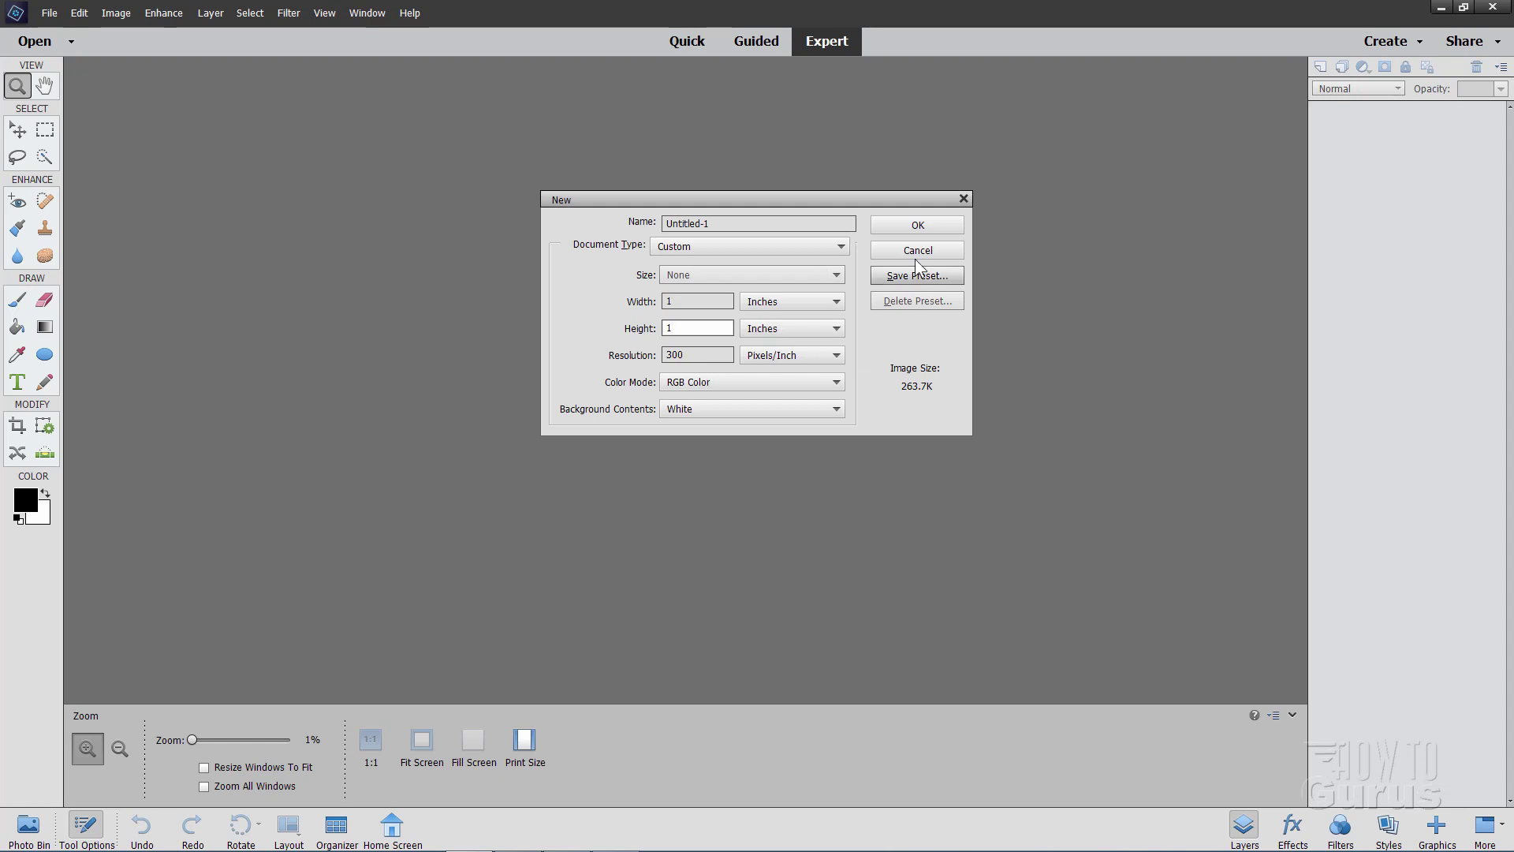
left_click(916, 226)
left_click_drag(183, 76, 599, 67)
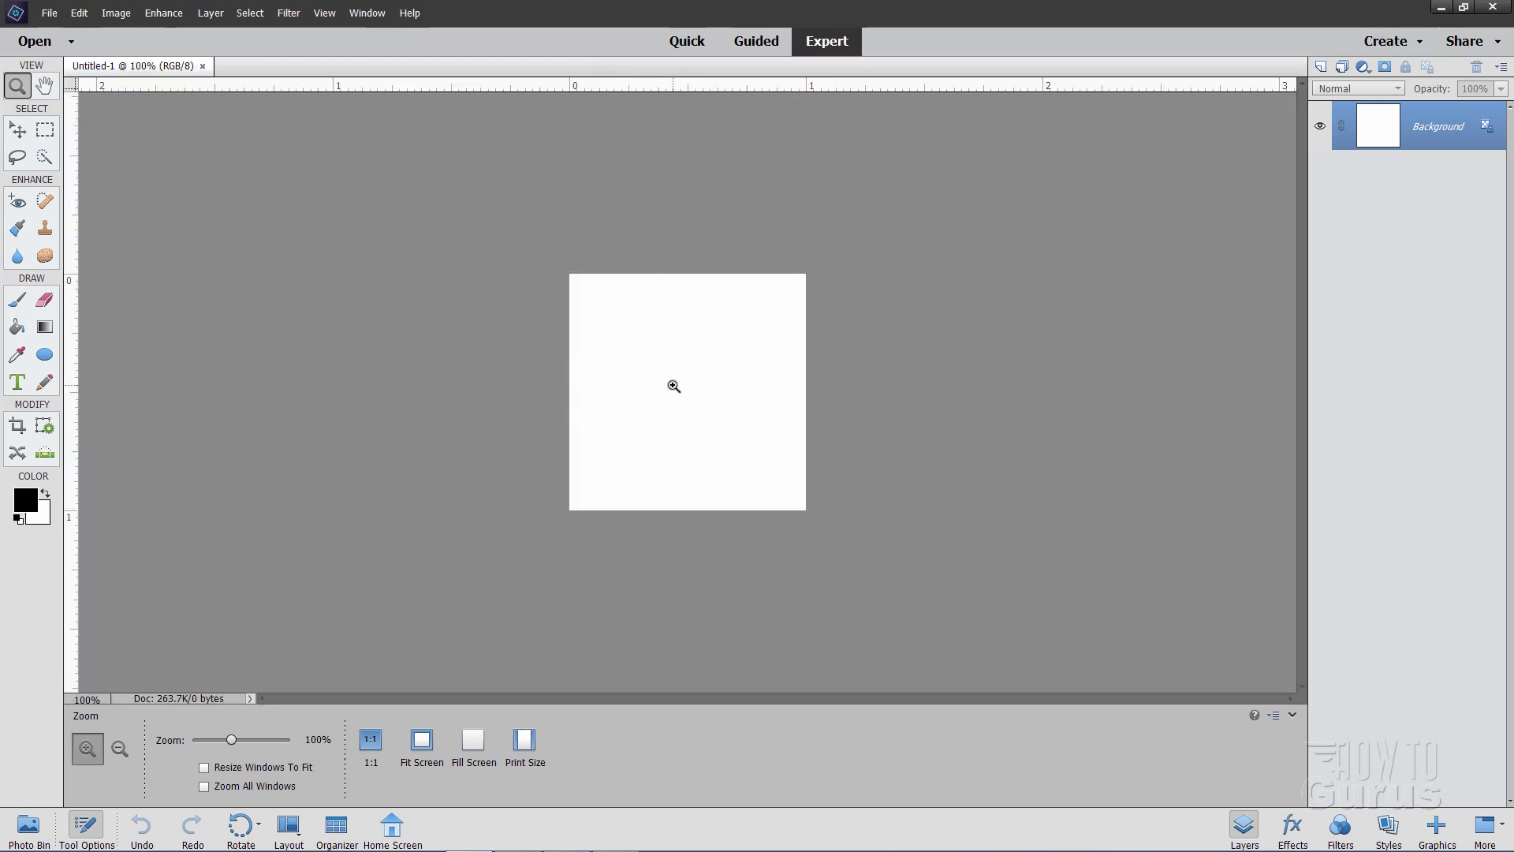
- Zoom in, confirm snapping, and drag horizontal and vertical guides to 0.5 in, crossing at the canvas centre
left_click(674, 386)
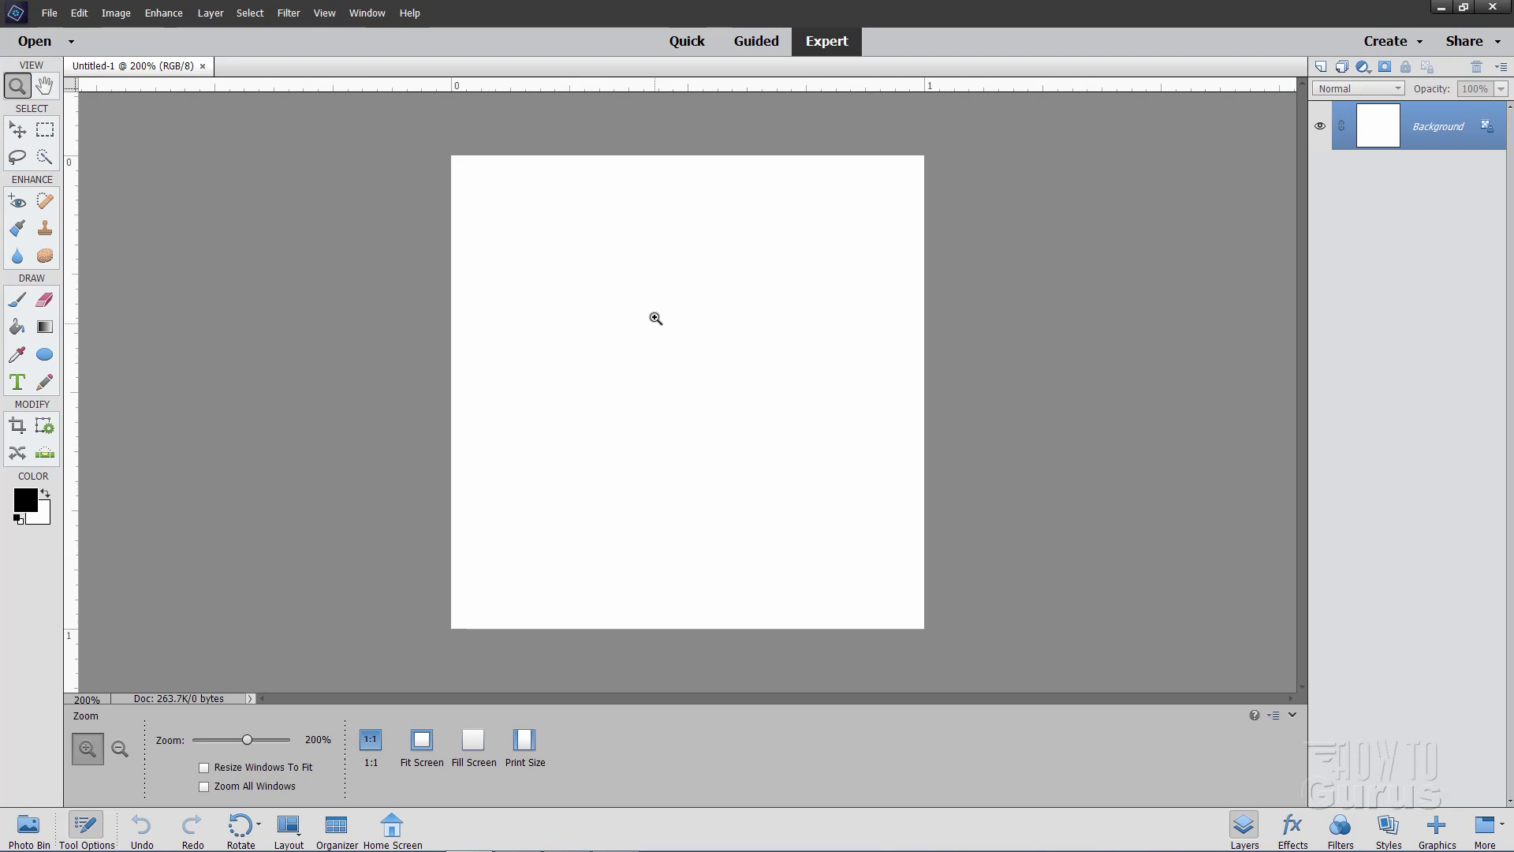
left_click(17, 129)
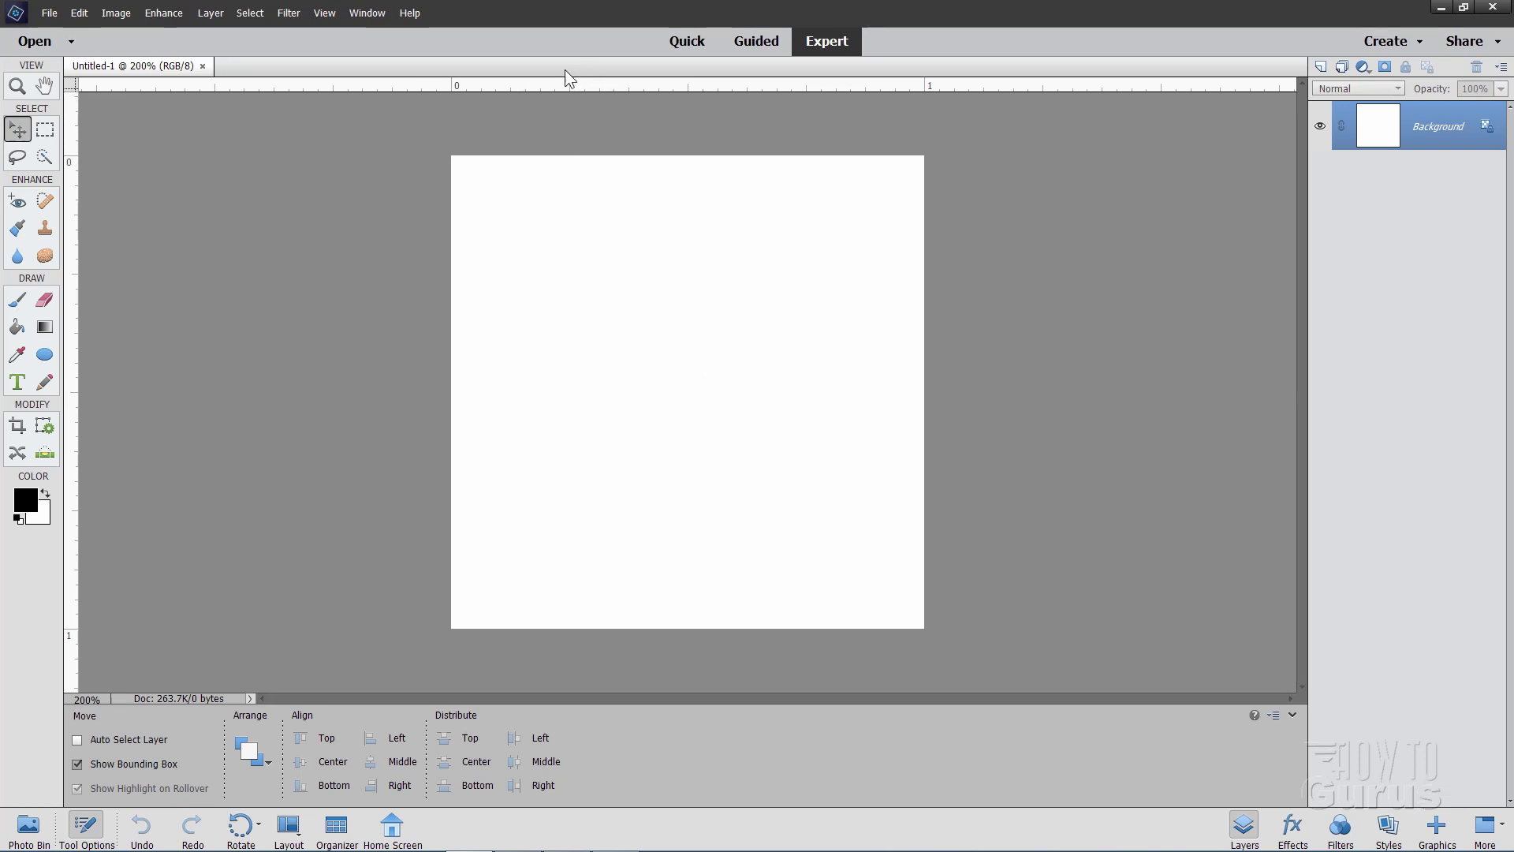
left_click(323, 14)
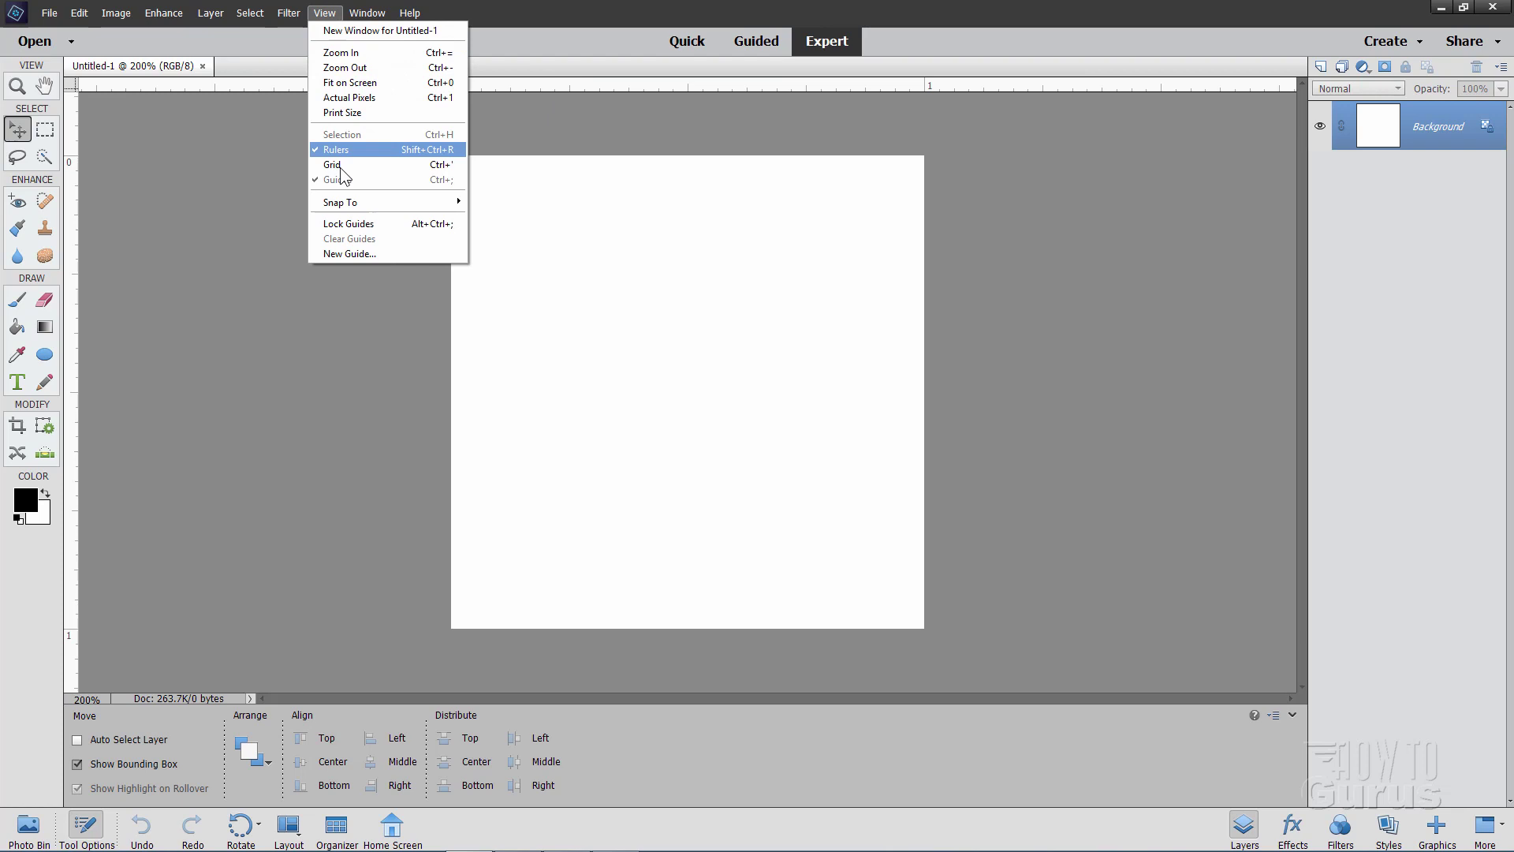
mouse_move(351, 208)
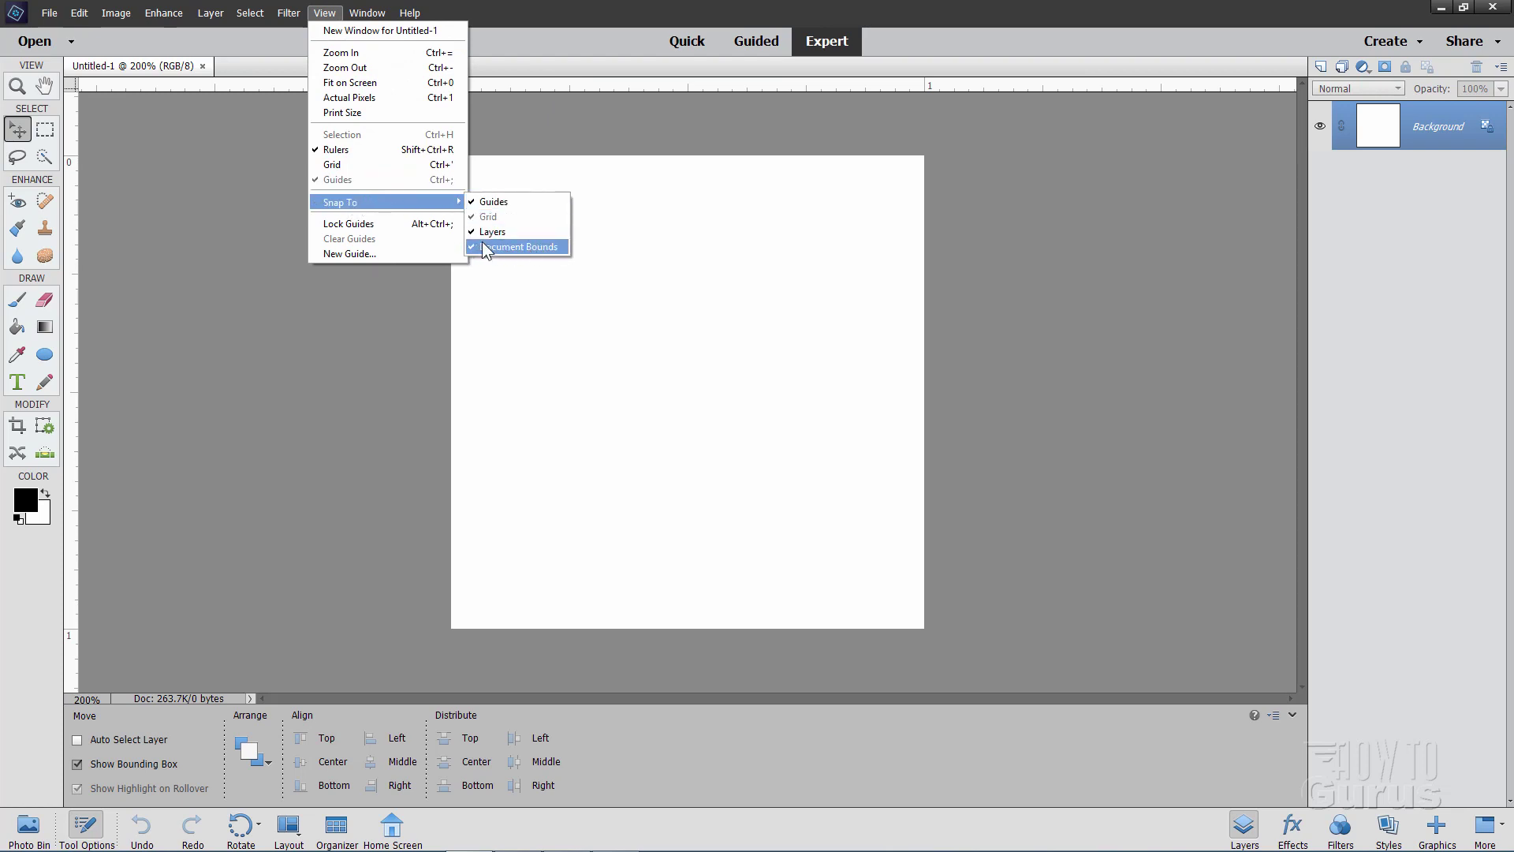
left_click(608, 139)
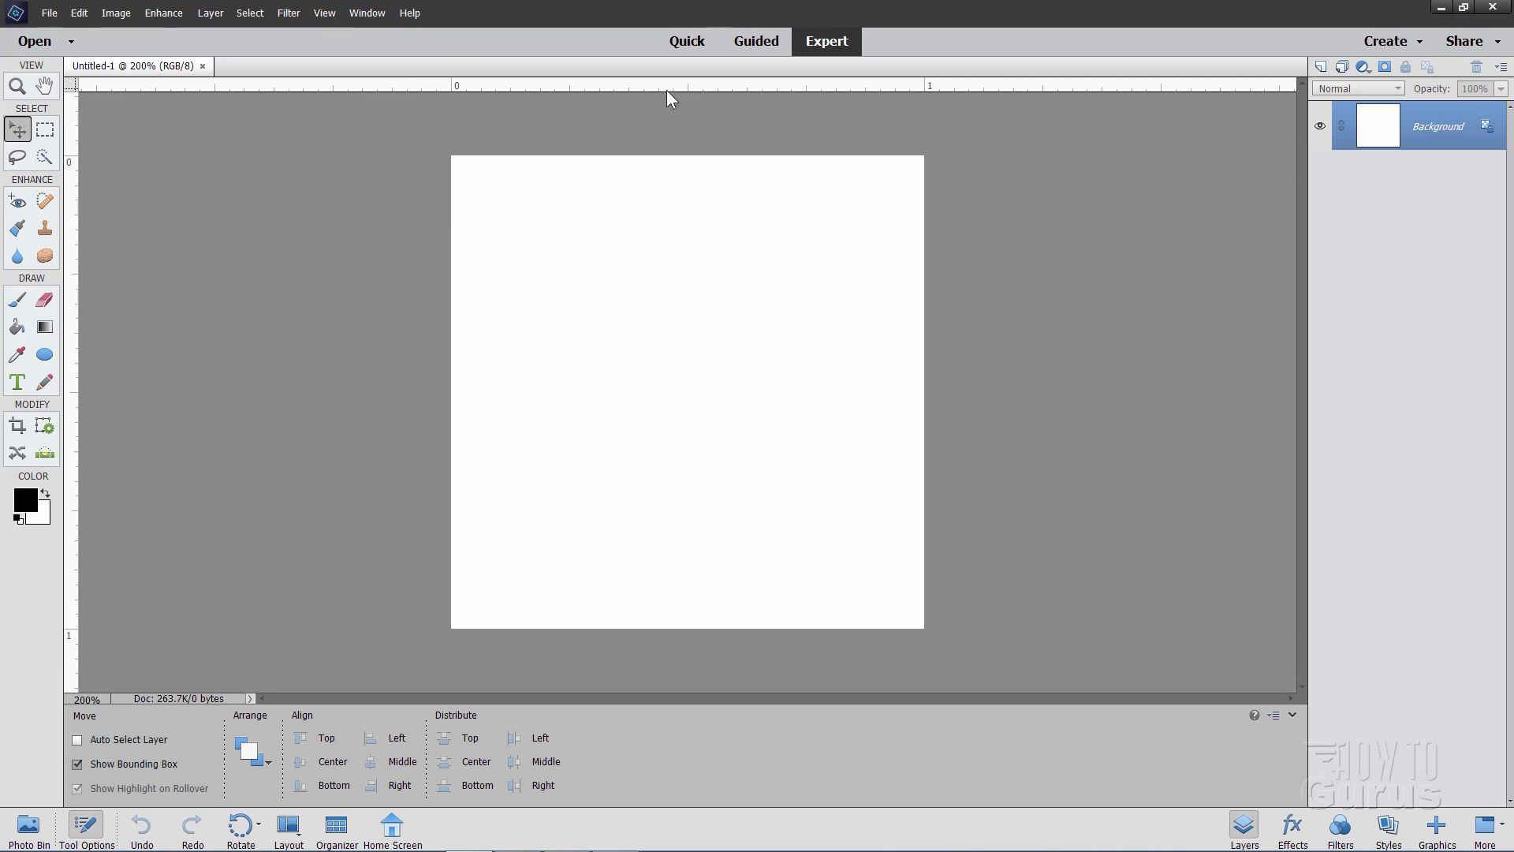
left_click_drag(801, 89, 800, 392)
left_click_drag(73, 514, 689, 489)
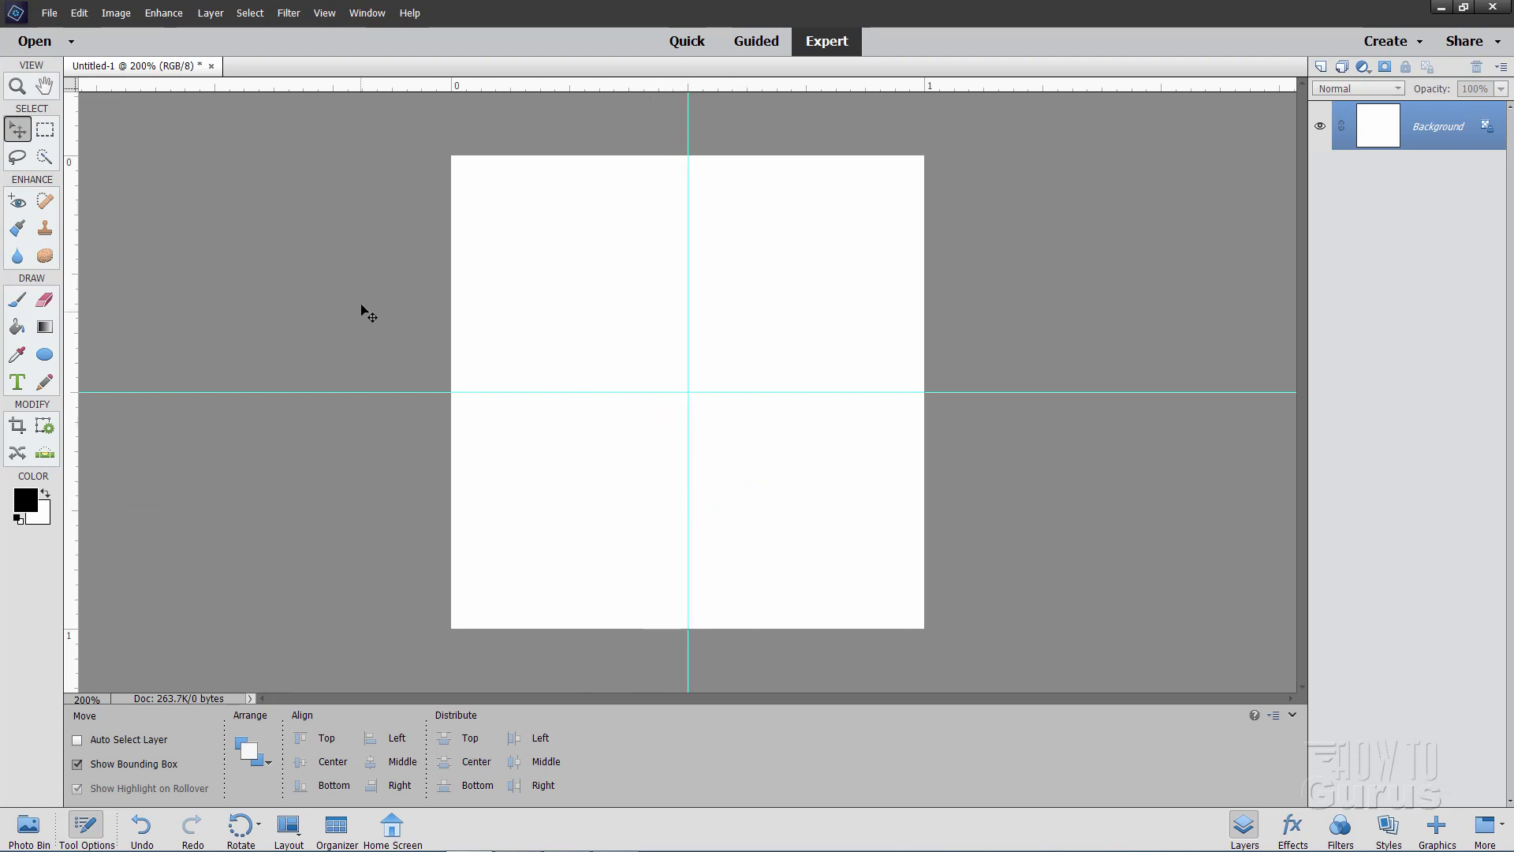
- Draw a magenta Circle-constrained ellipse about 0.95 in wide from the guide crossing, then make white the foreground
left_click(44, 355)
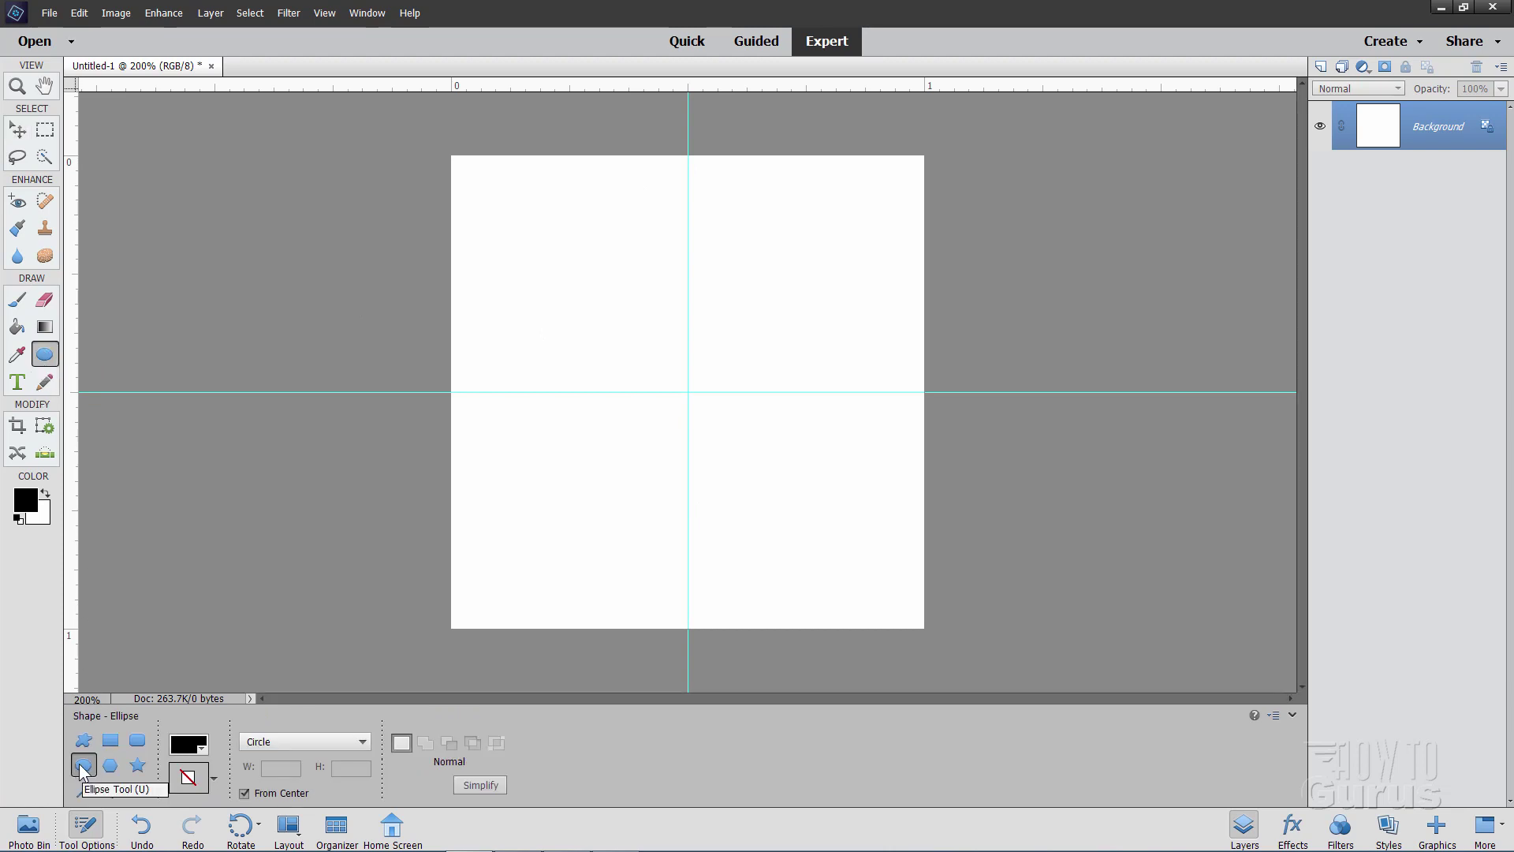
left_click(362, 742)
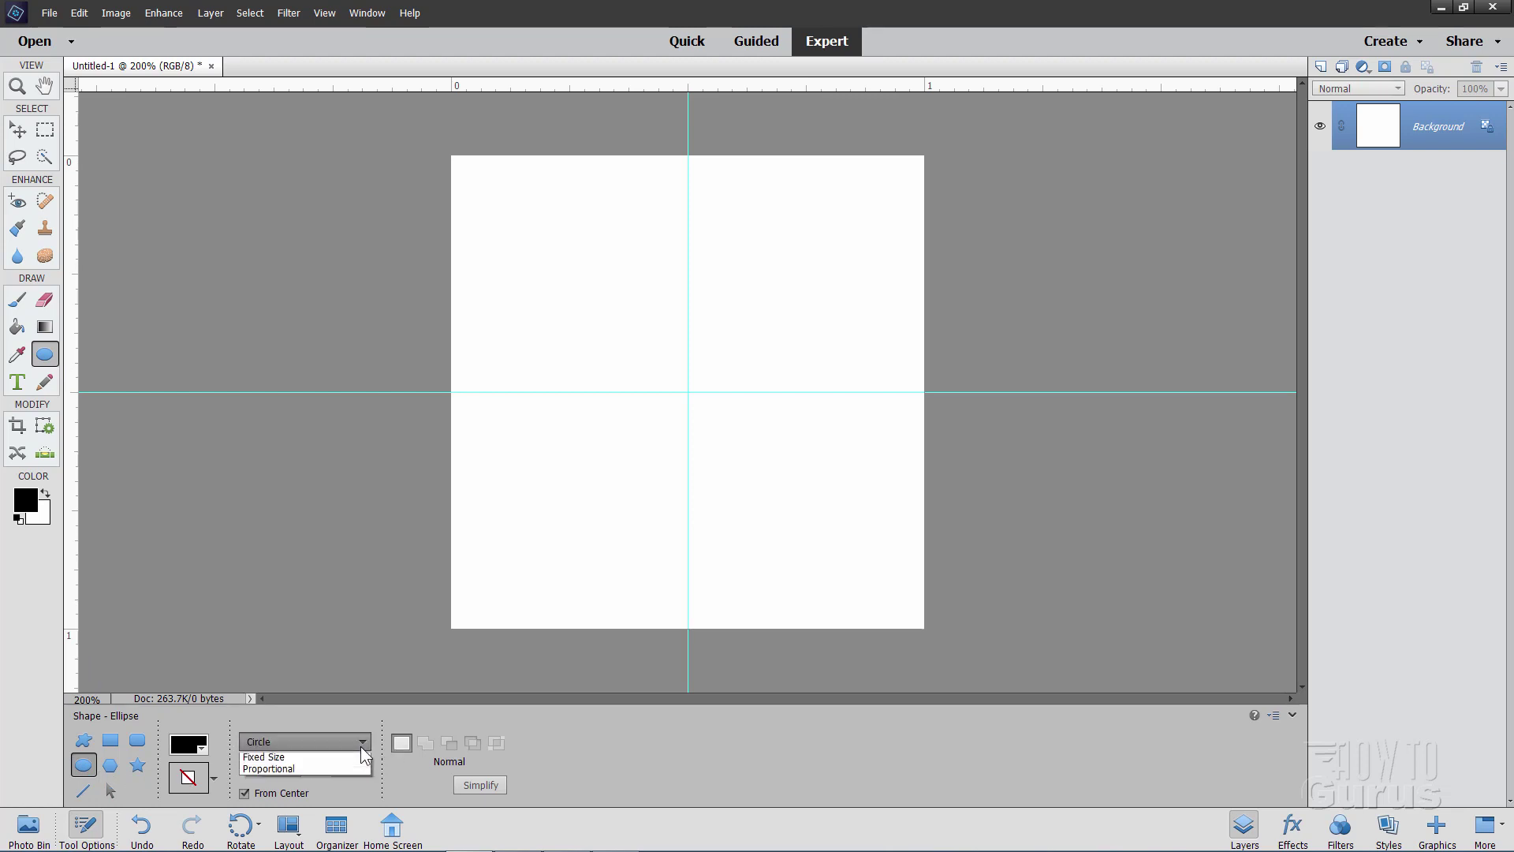
left_click(287, 771)
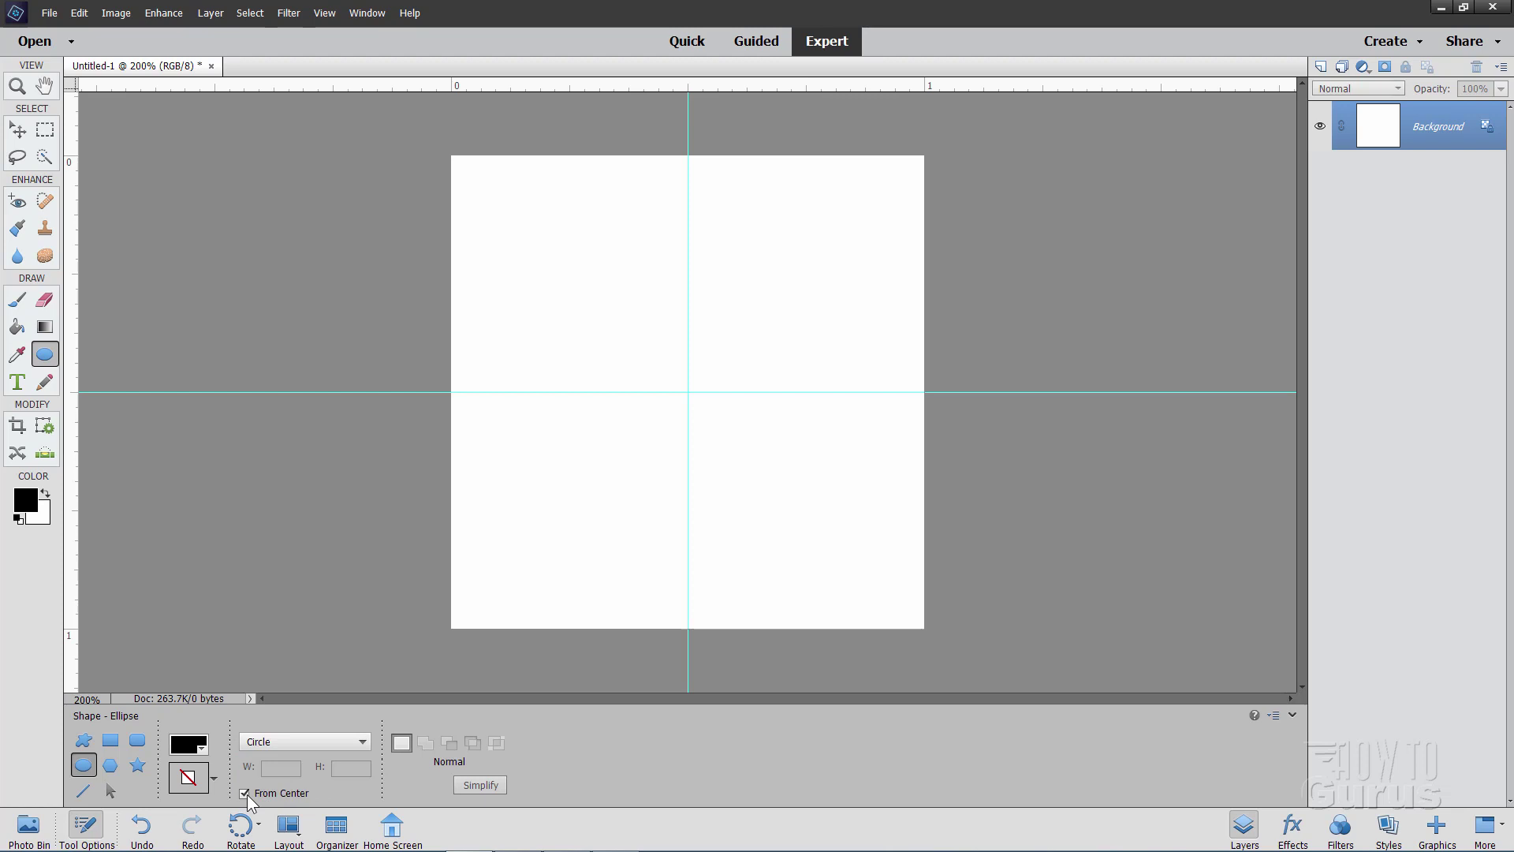
left_click(188, 744)
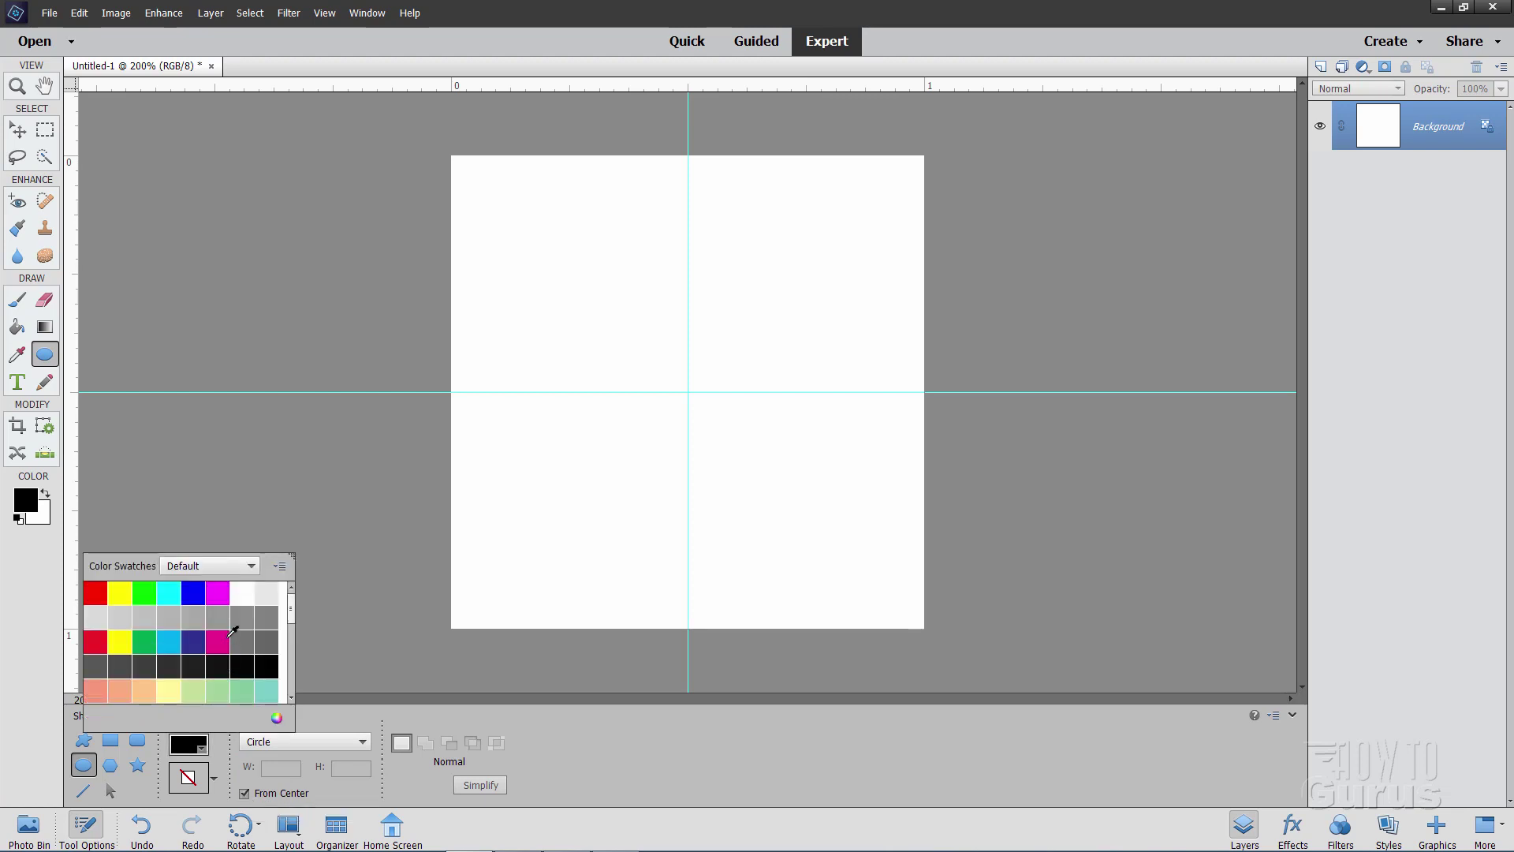
left_click(217, 641)
left_click(326, 713)
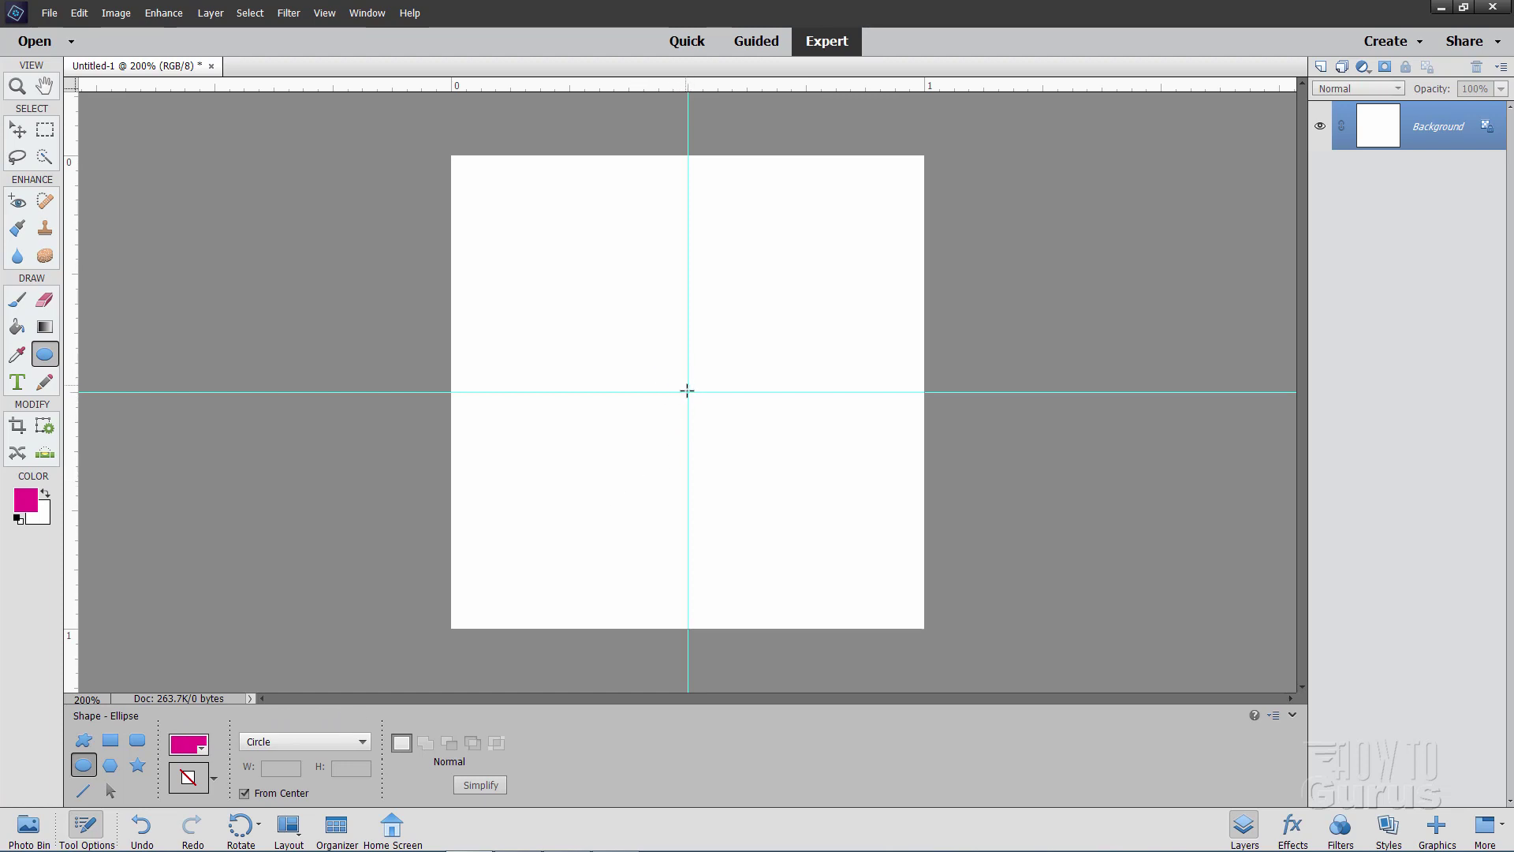
left_click_drag(687, 392, 836, 559)
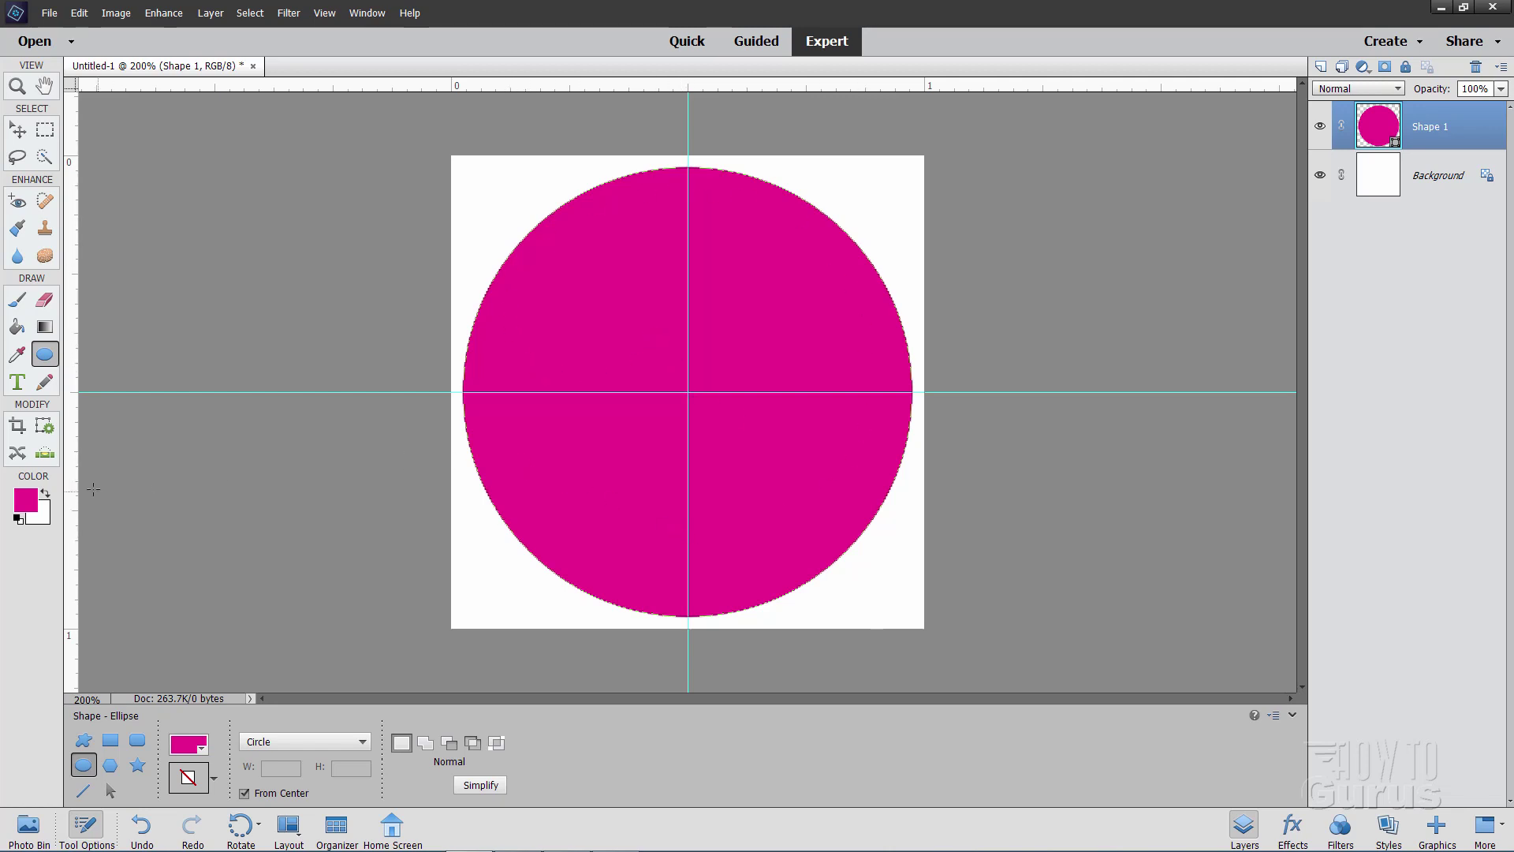
left_click(45, 495)
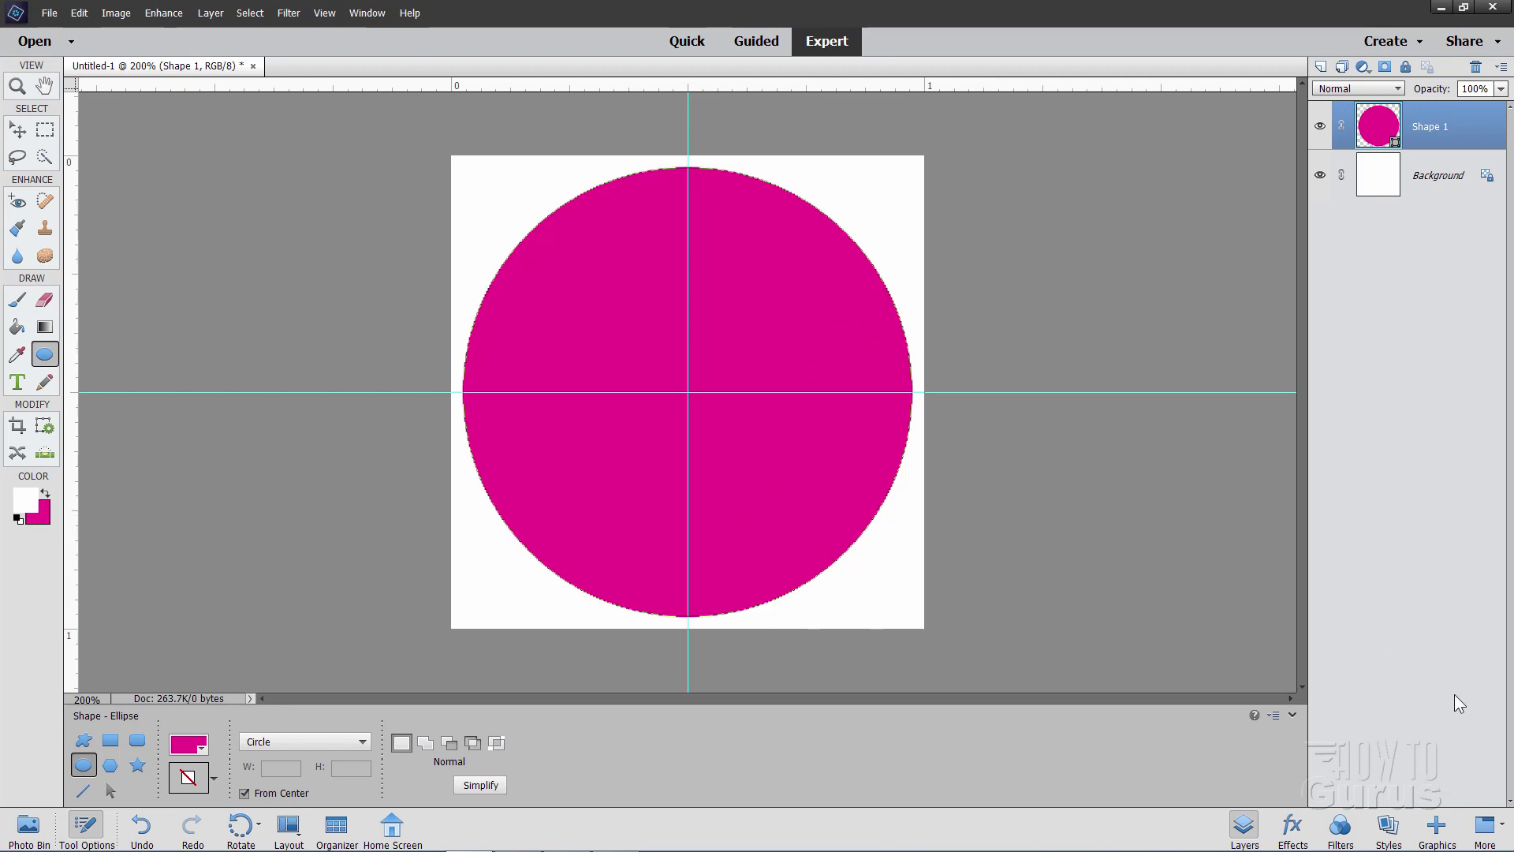
- Place the sitting-cat shape from the Shapes graphics library at the circle's centre as Shape 2
left_click(1437, 828)
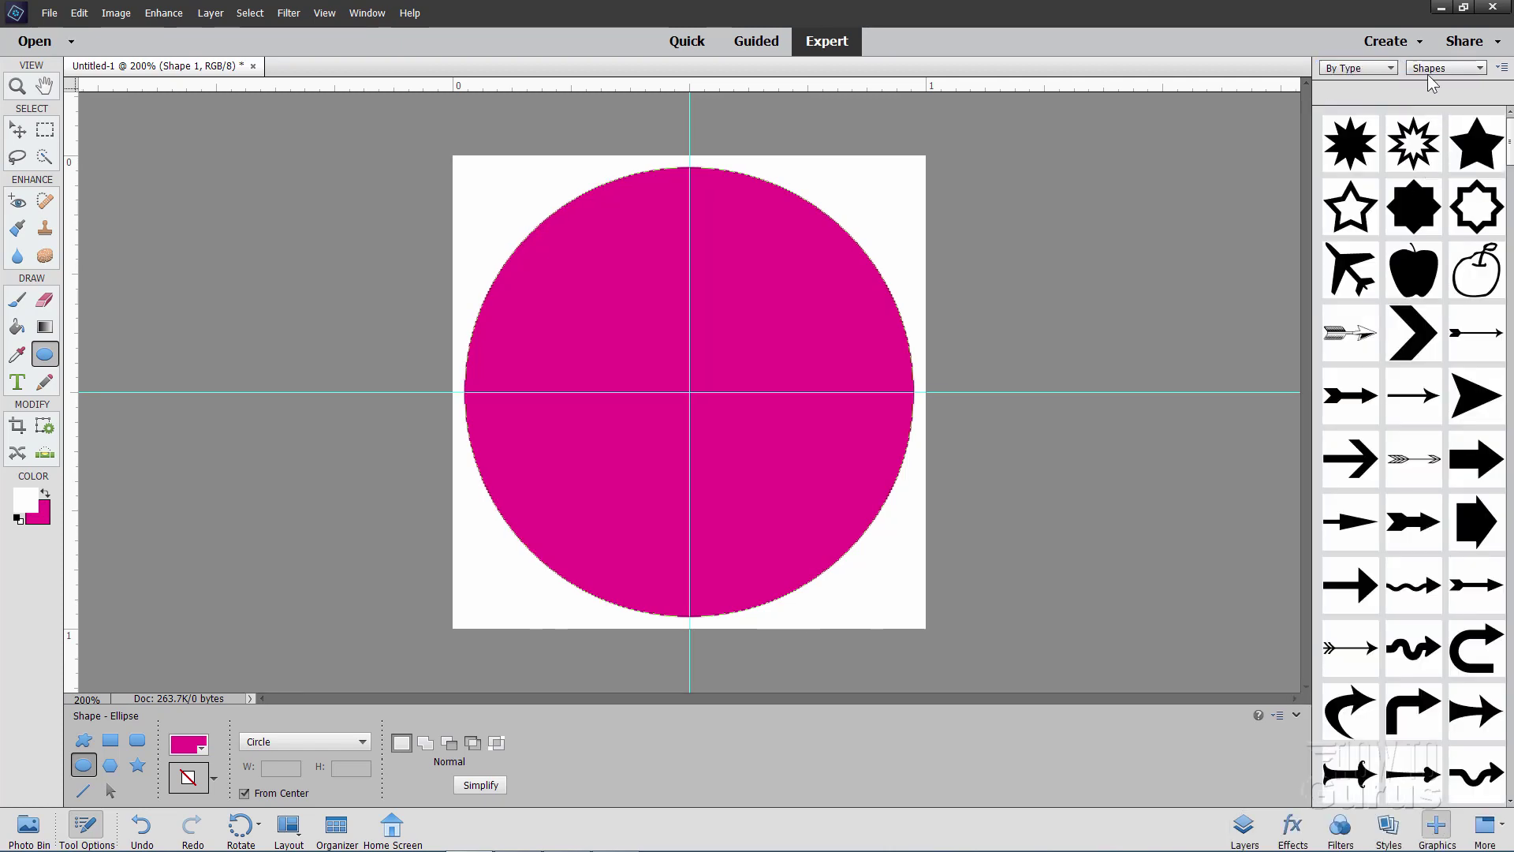
left_click(1448, 70)
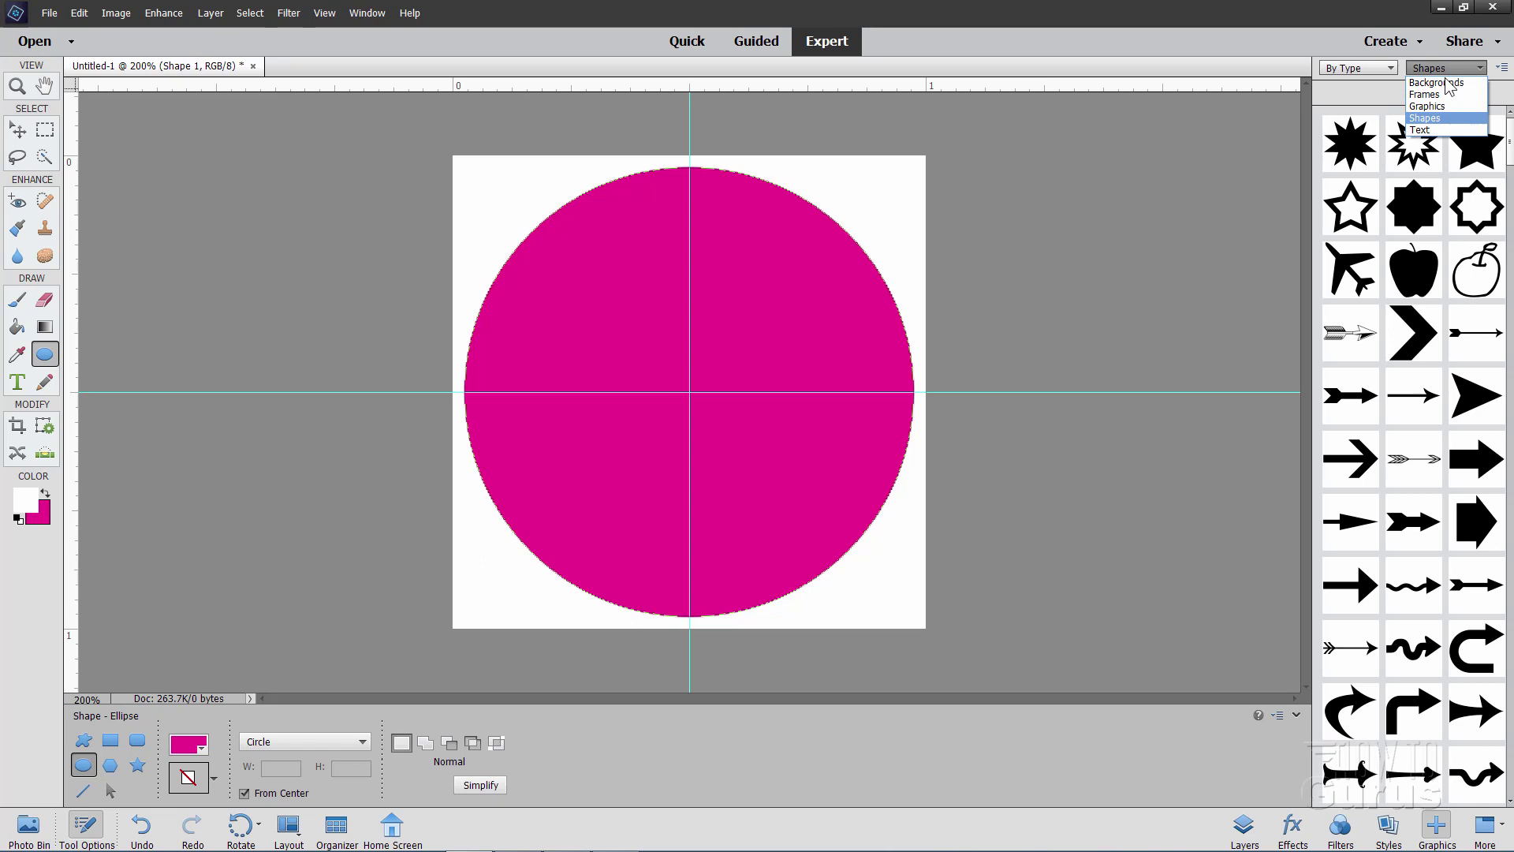
left_click(1443, 126)
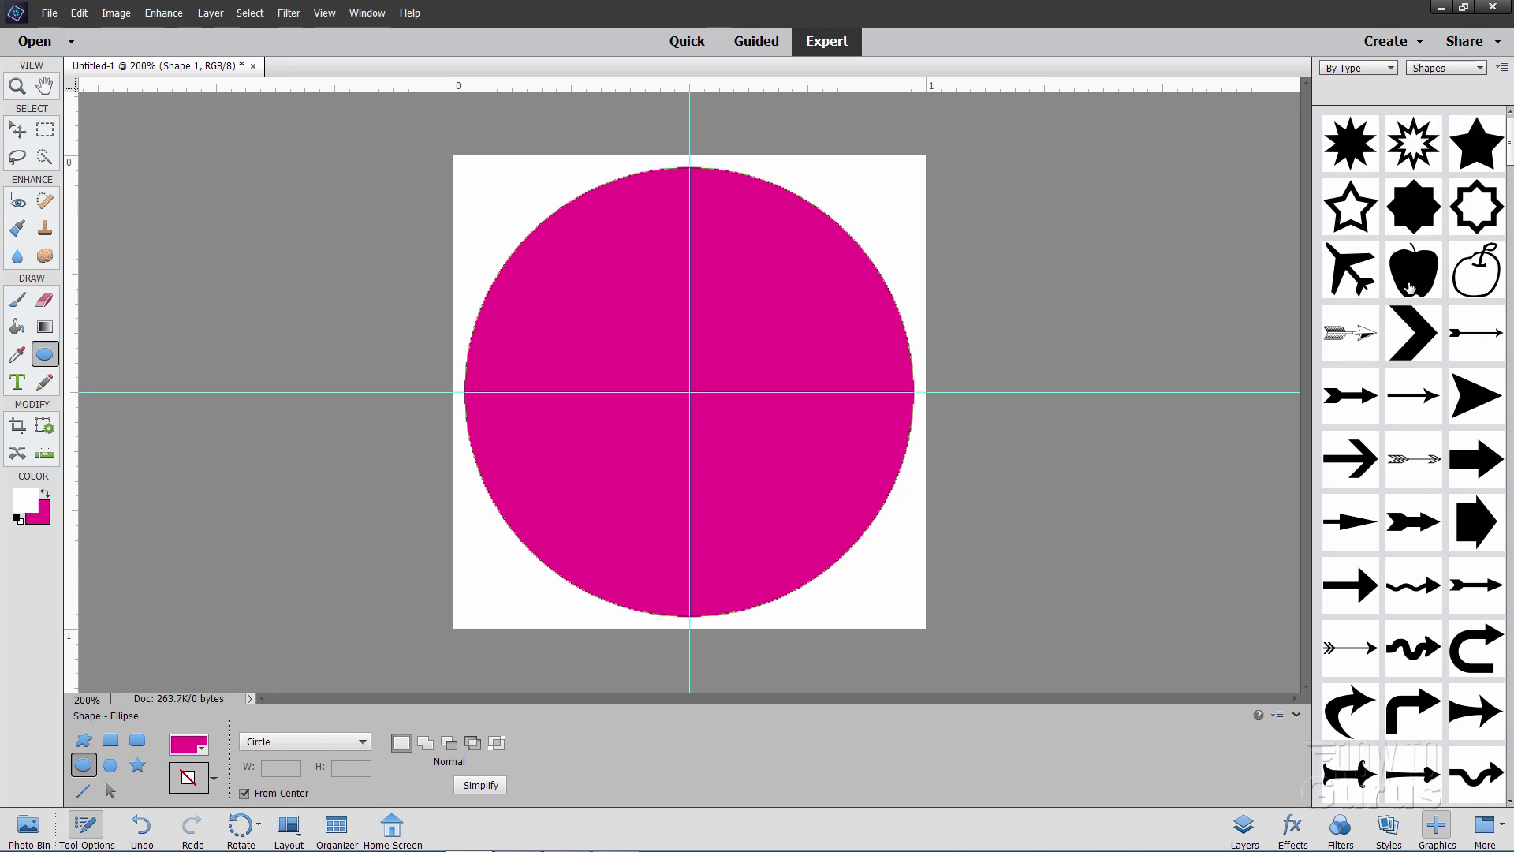
scroll(1410, 285, "down", 5)
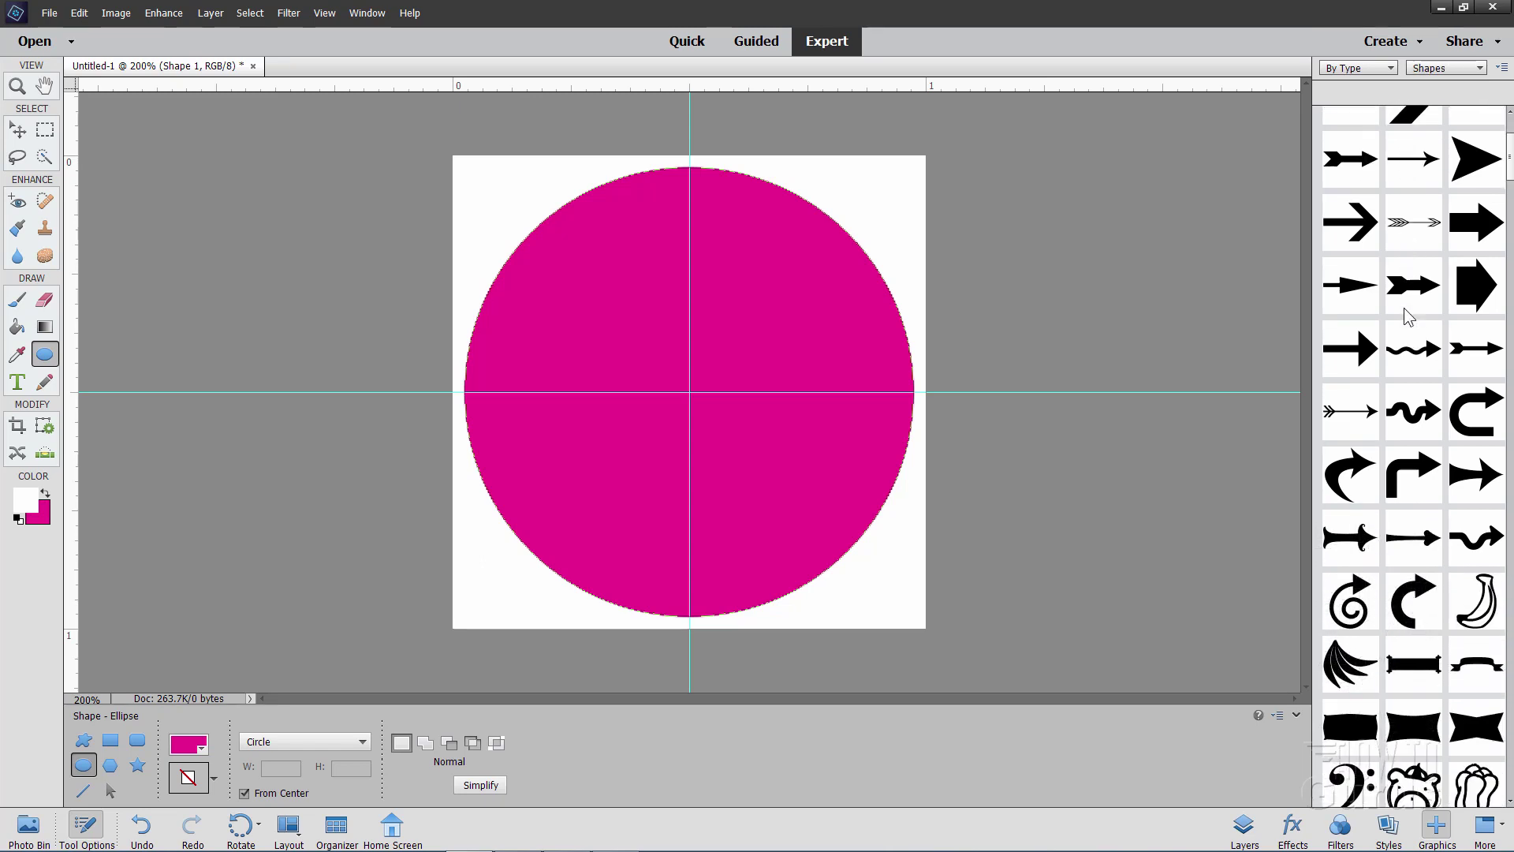
scroll(1405, 310, "down", 6)
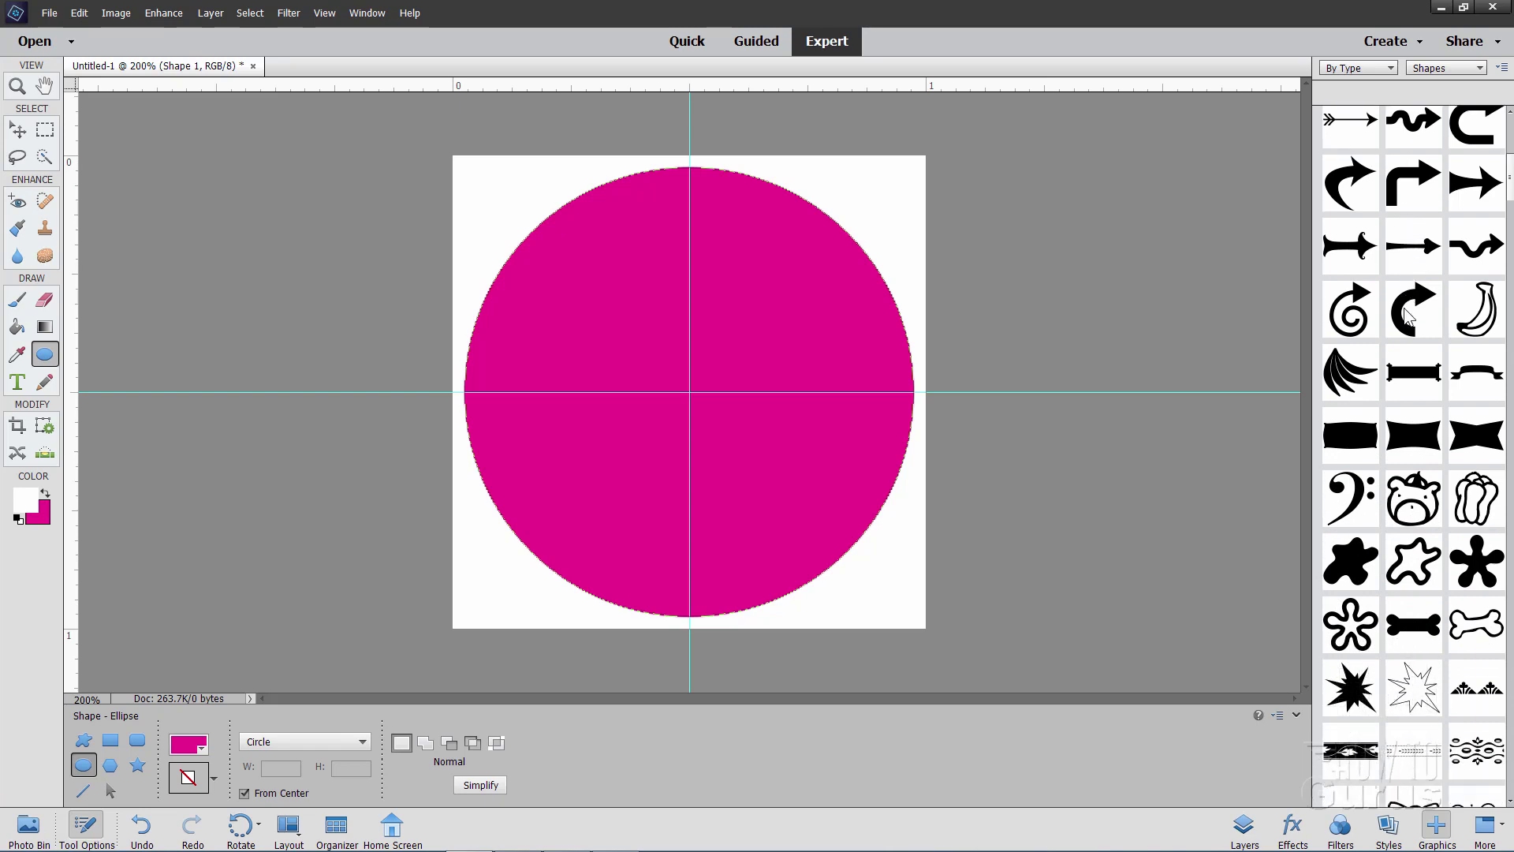
scroll(1410, 316, "down", 8)
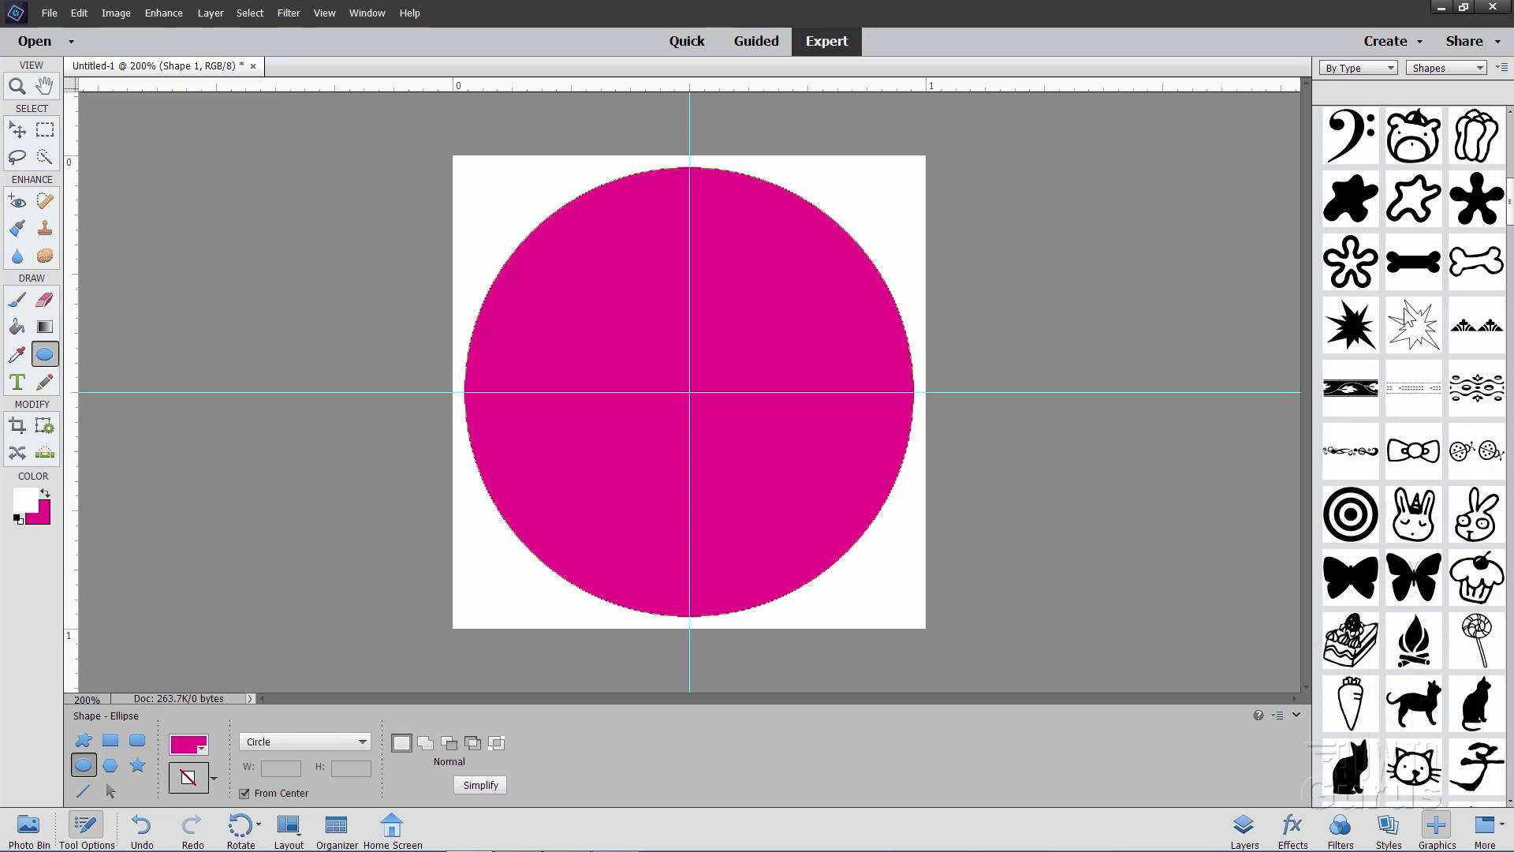
scroll(1410, 315, "down", 6)
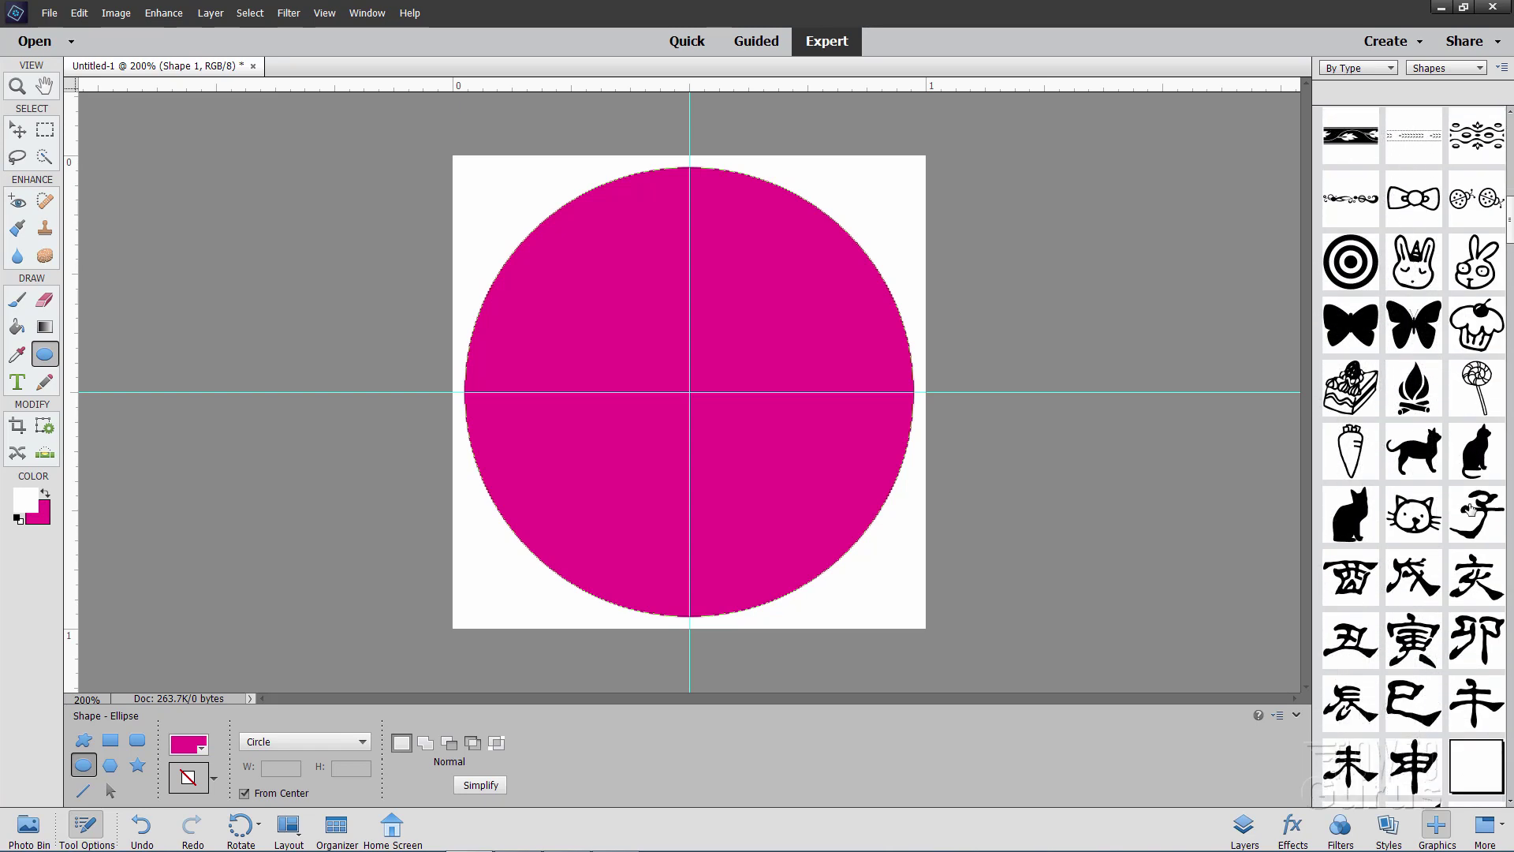
double_click(1484, 461)
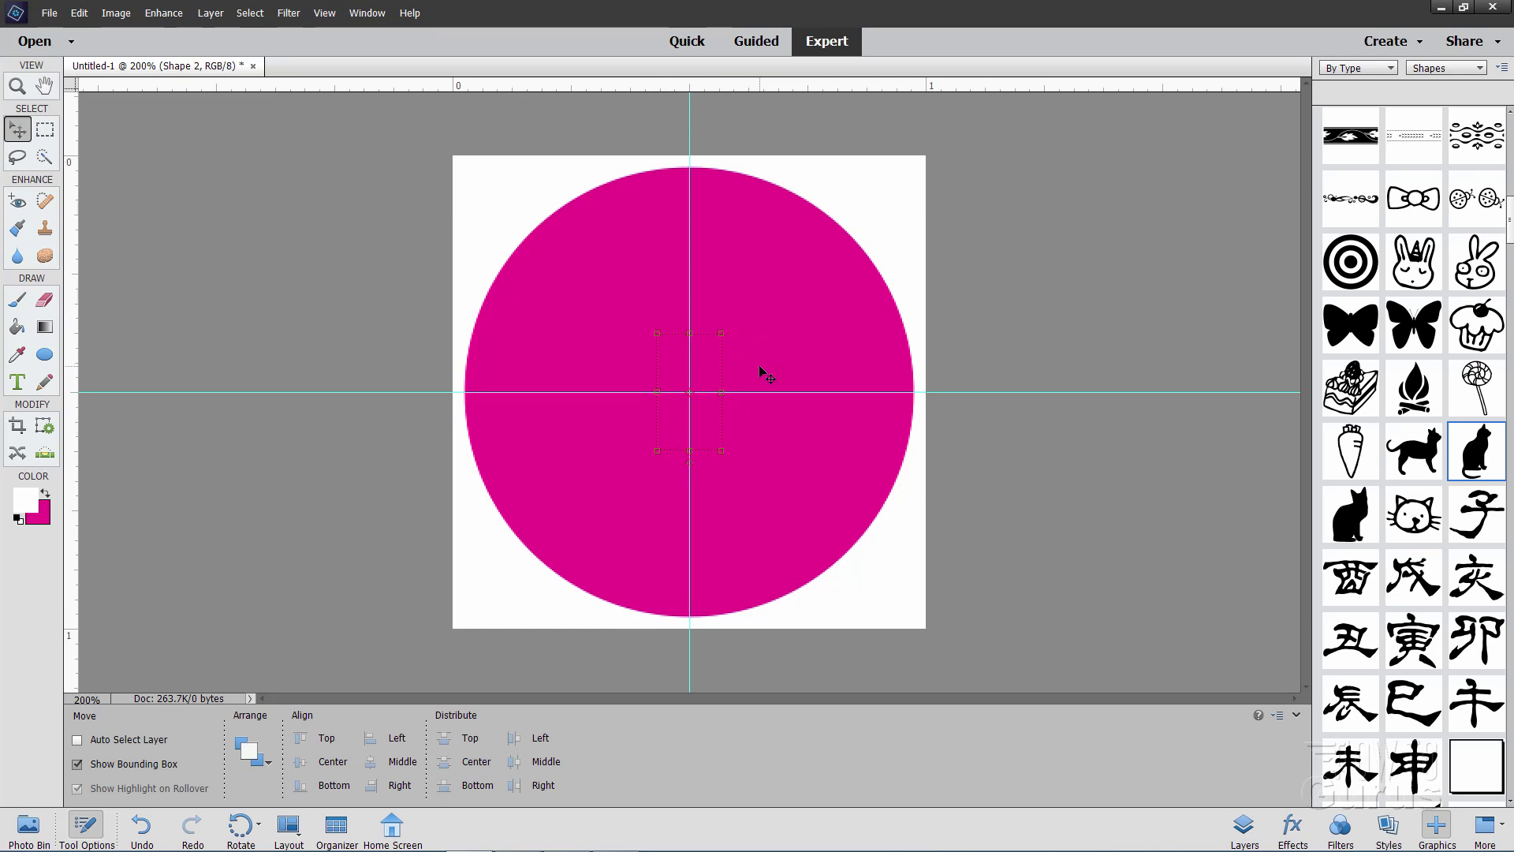
- Fill the cat shape white with the Paint Bucket while the Shape 1 circle is temporarily hidden
left_click(1250, 820)
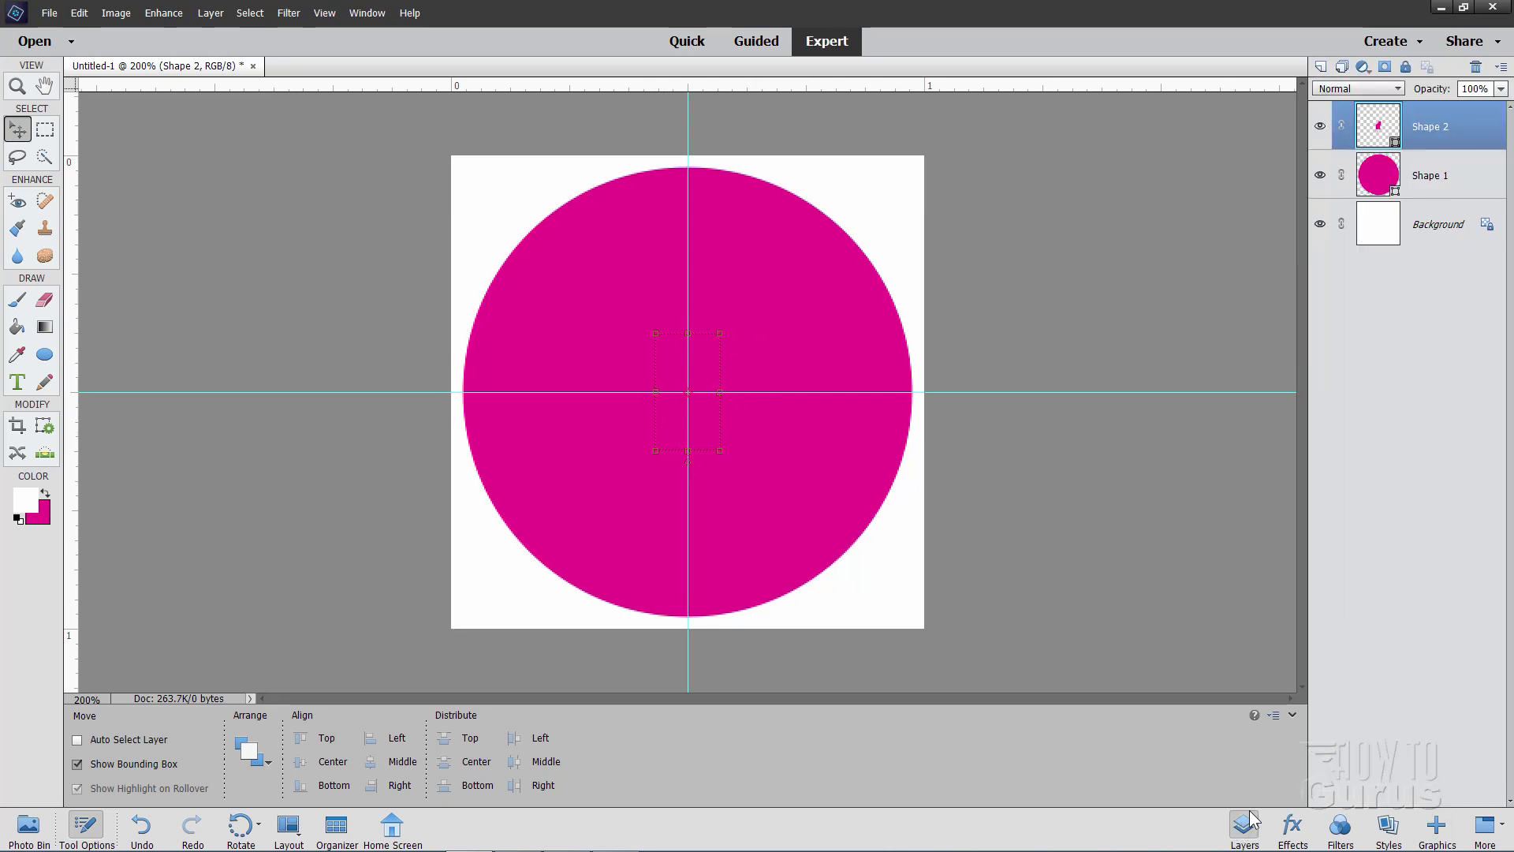
left_click(1321, 175)
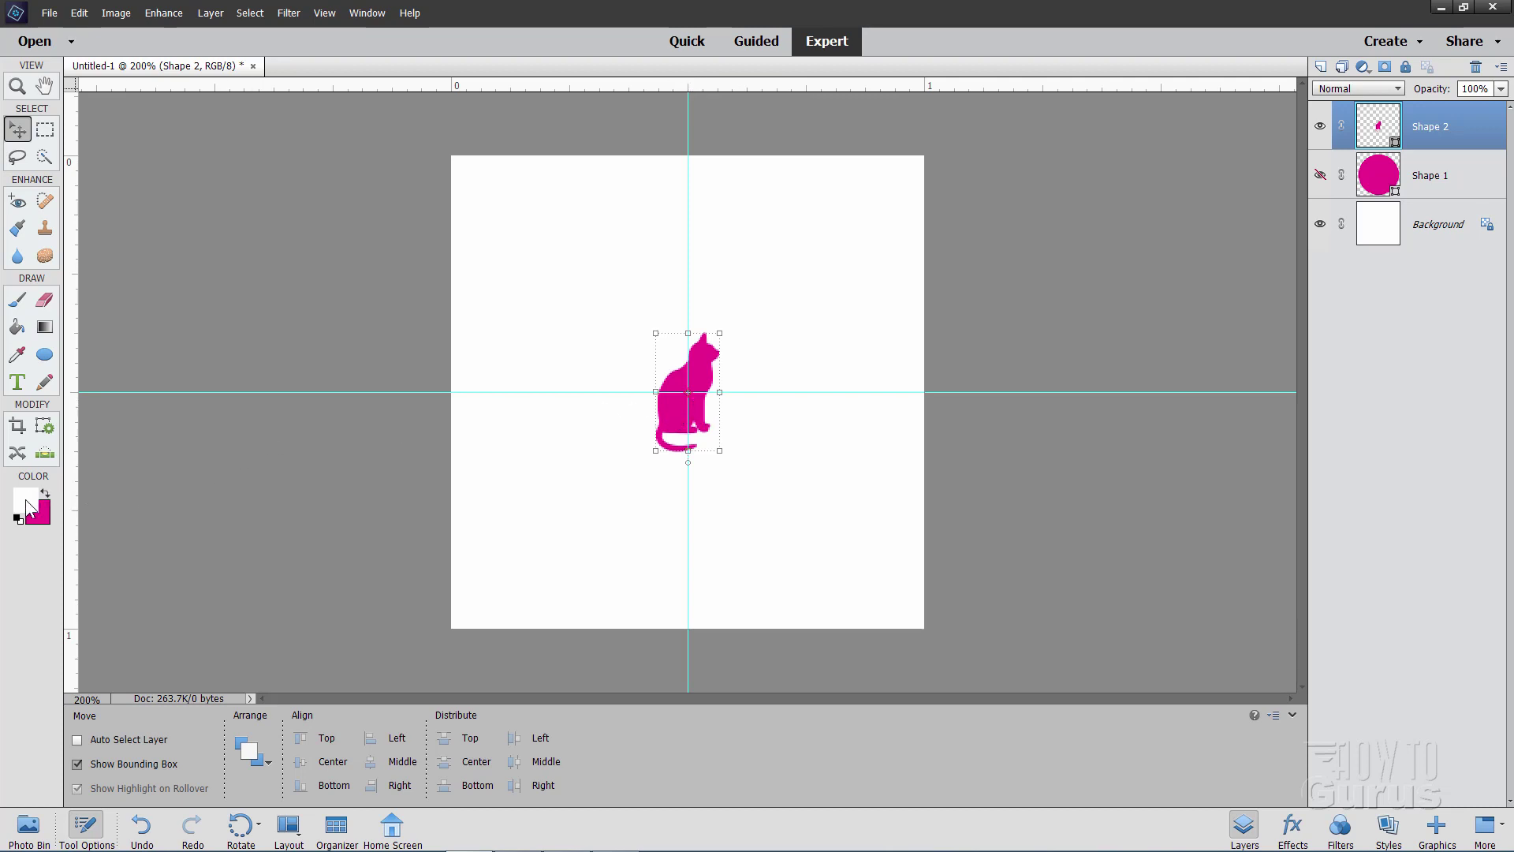
left_click(17, 327)
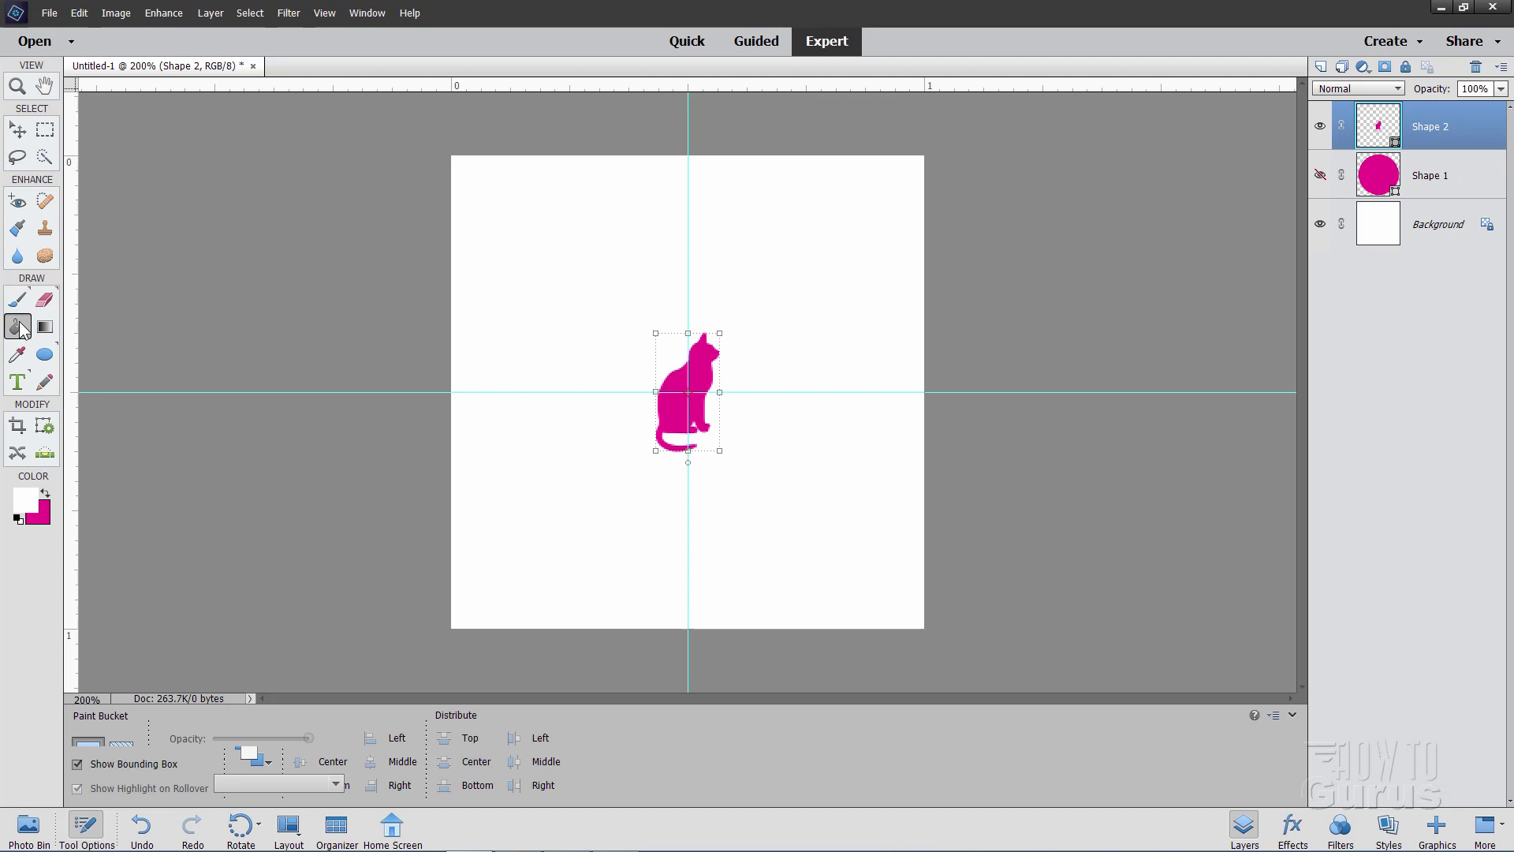
left_click(675, 393)
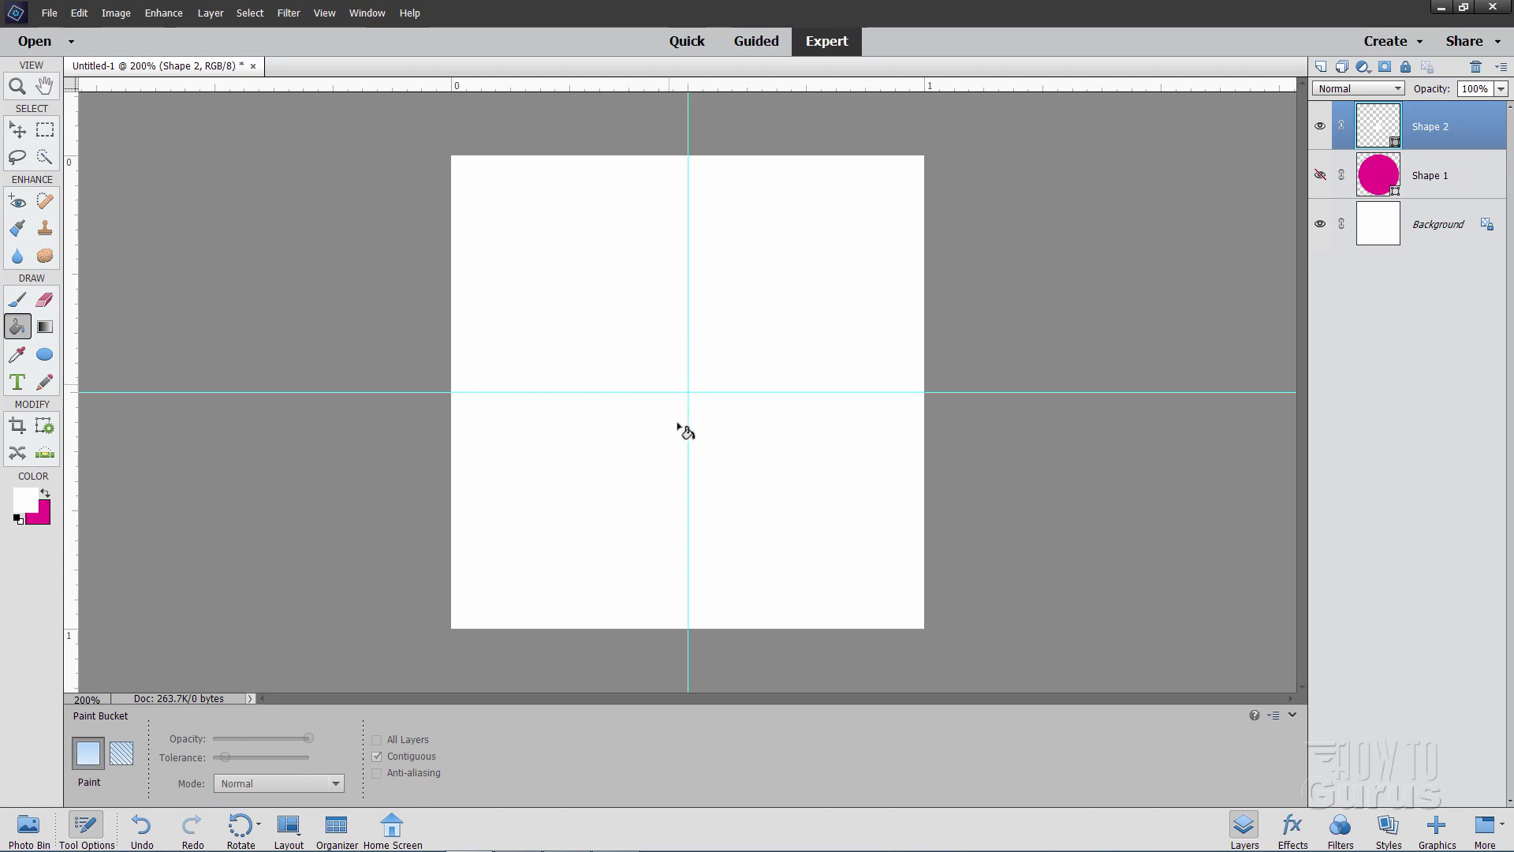
left_click(1320, 175)
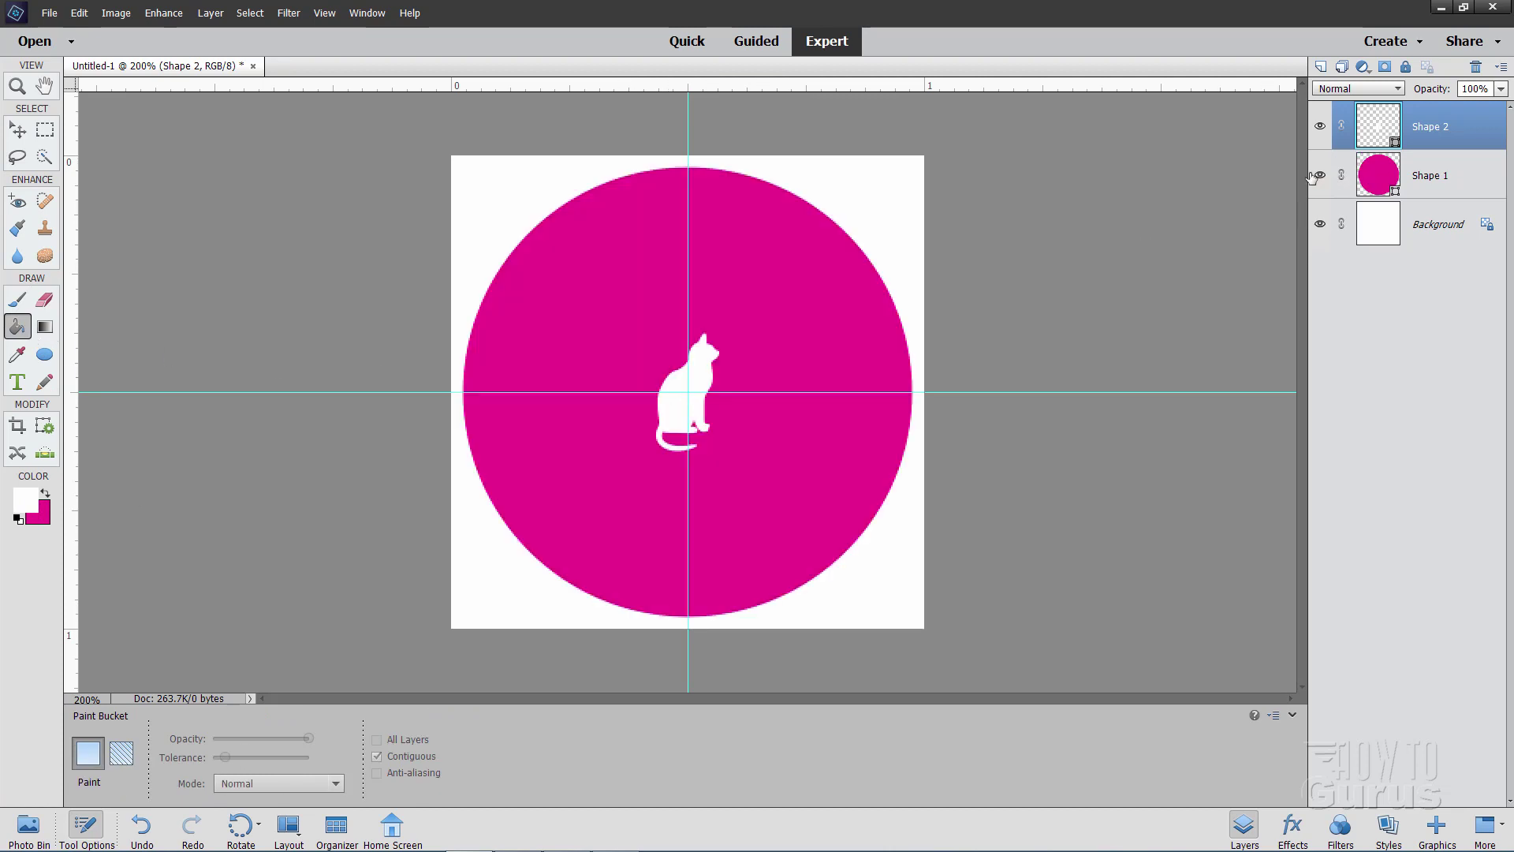
left_click(16, 132)
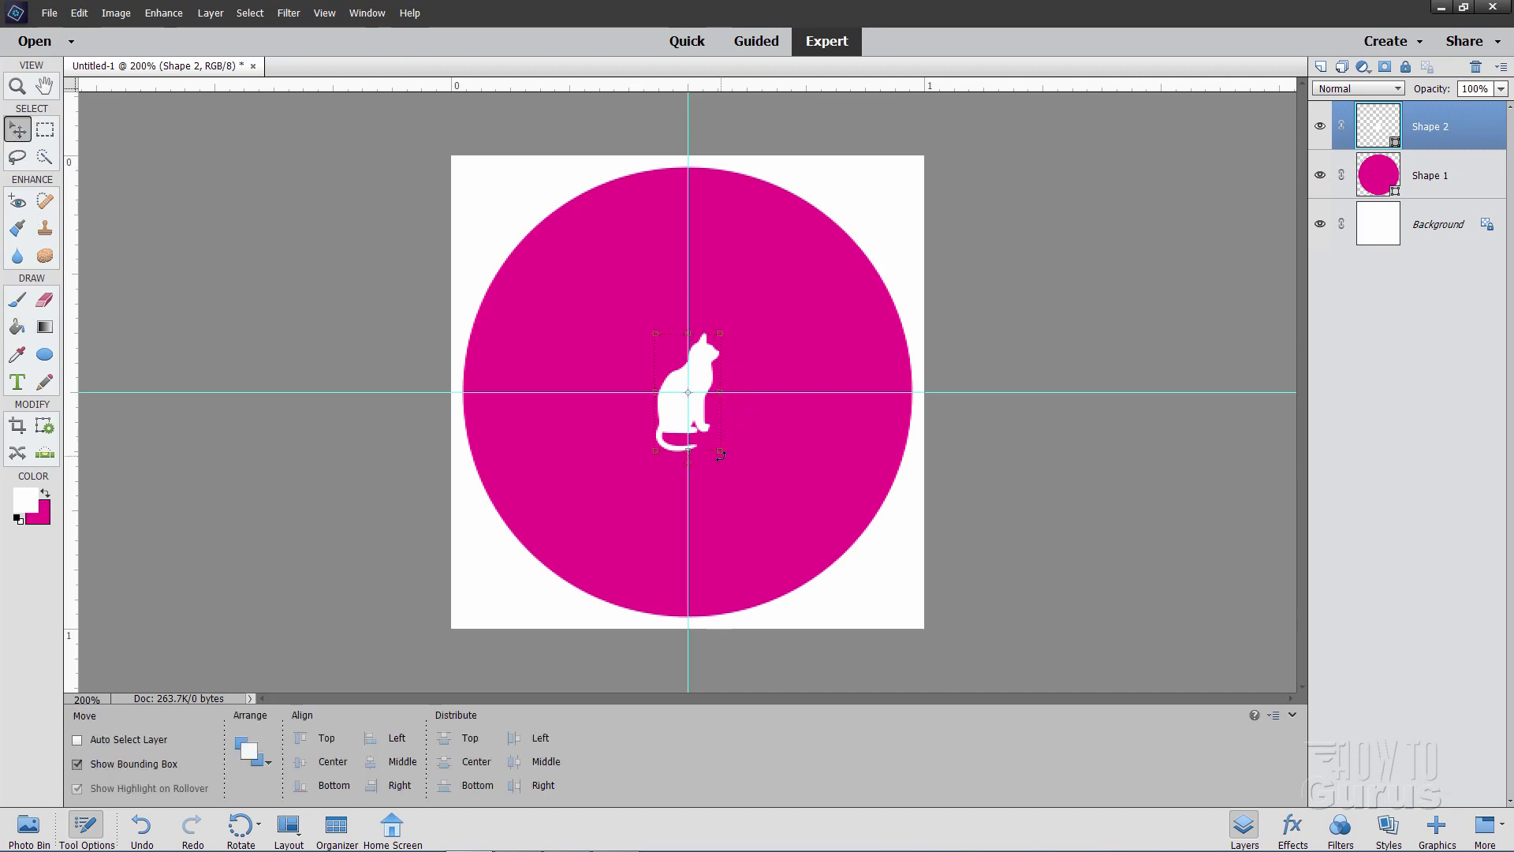
- Scale the white cat to about 278.43%, reposition it within the circle, and commit the resize
left_click_drag(719, 451, 782, 569)
left_click_drag(654, 333, 604, 239)
left_click_drag(664, 452, 653, 450)
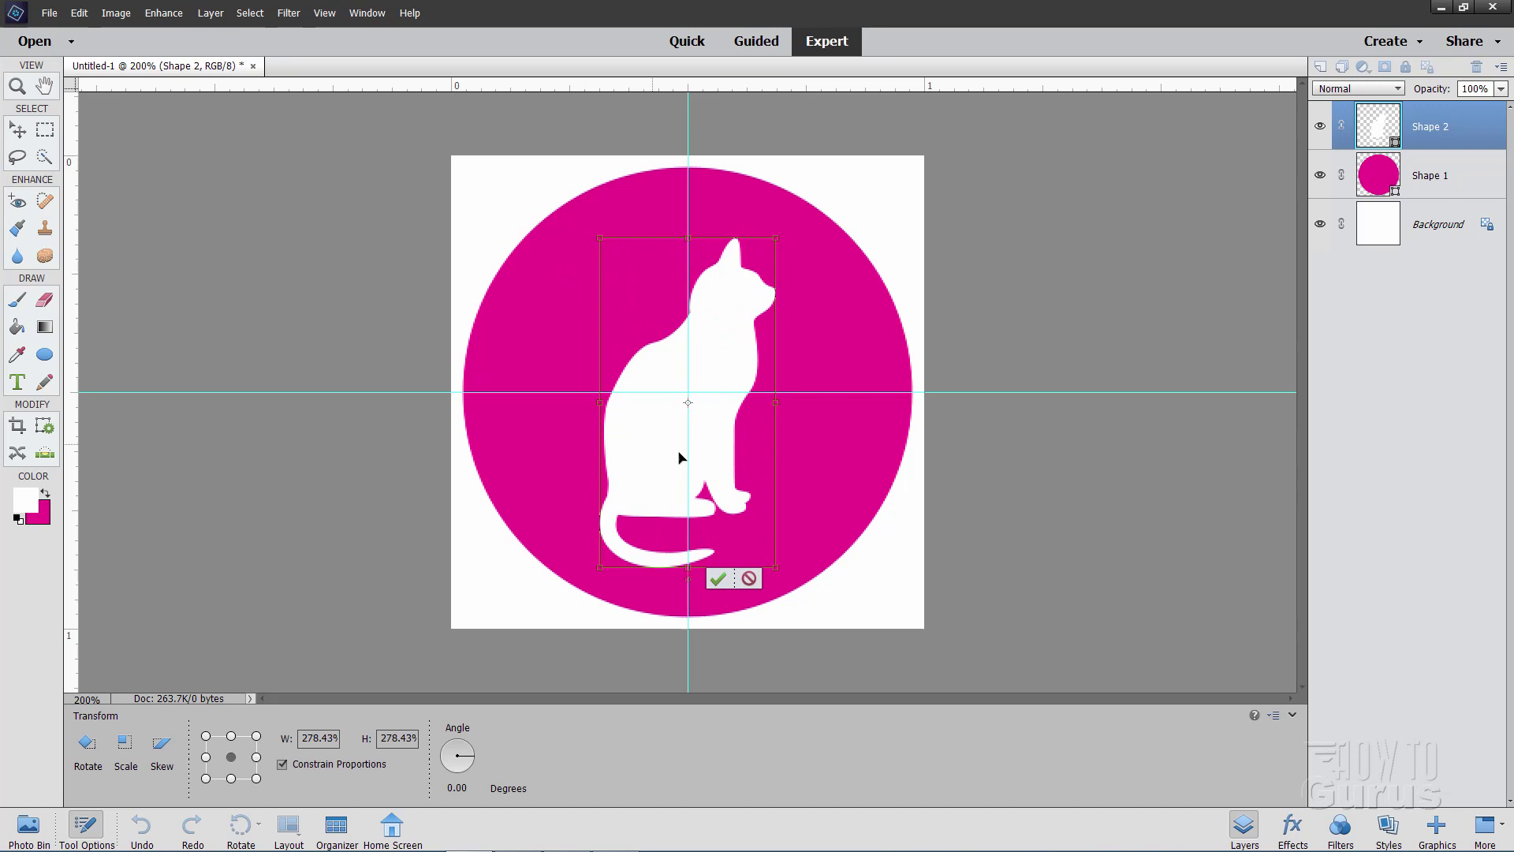
left_click(721, 578)
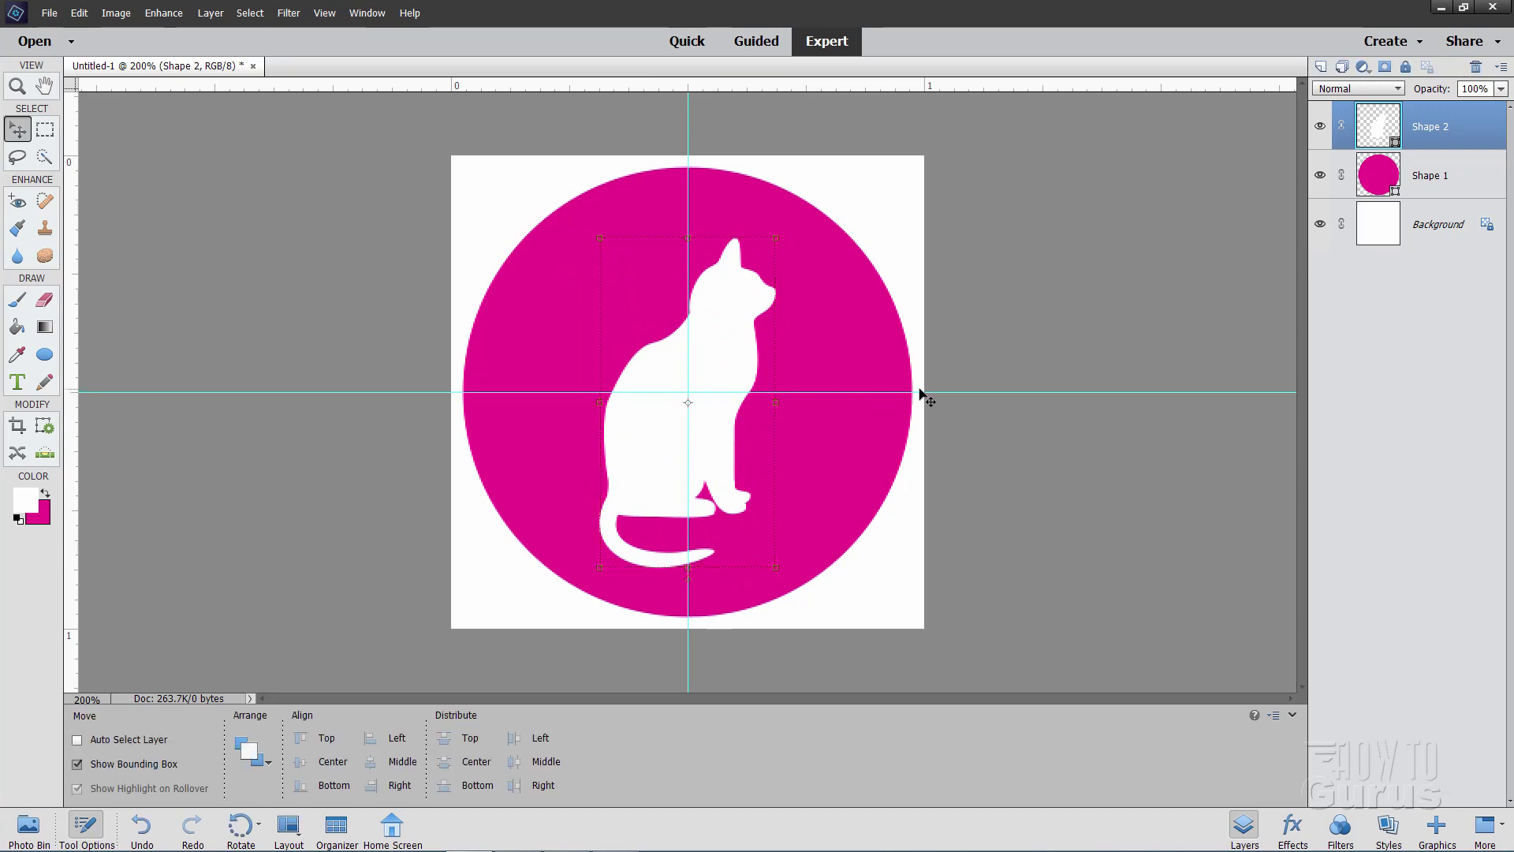
- Turn off the guides and hide the white Background layer to leave a transparent canvas
left_click(324, 14)
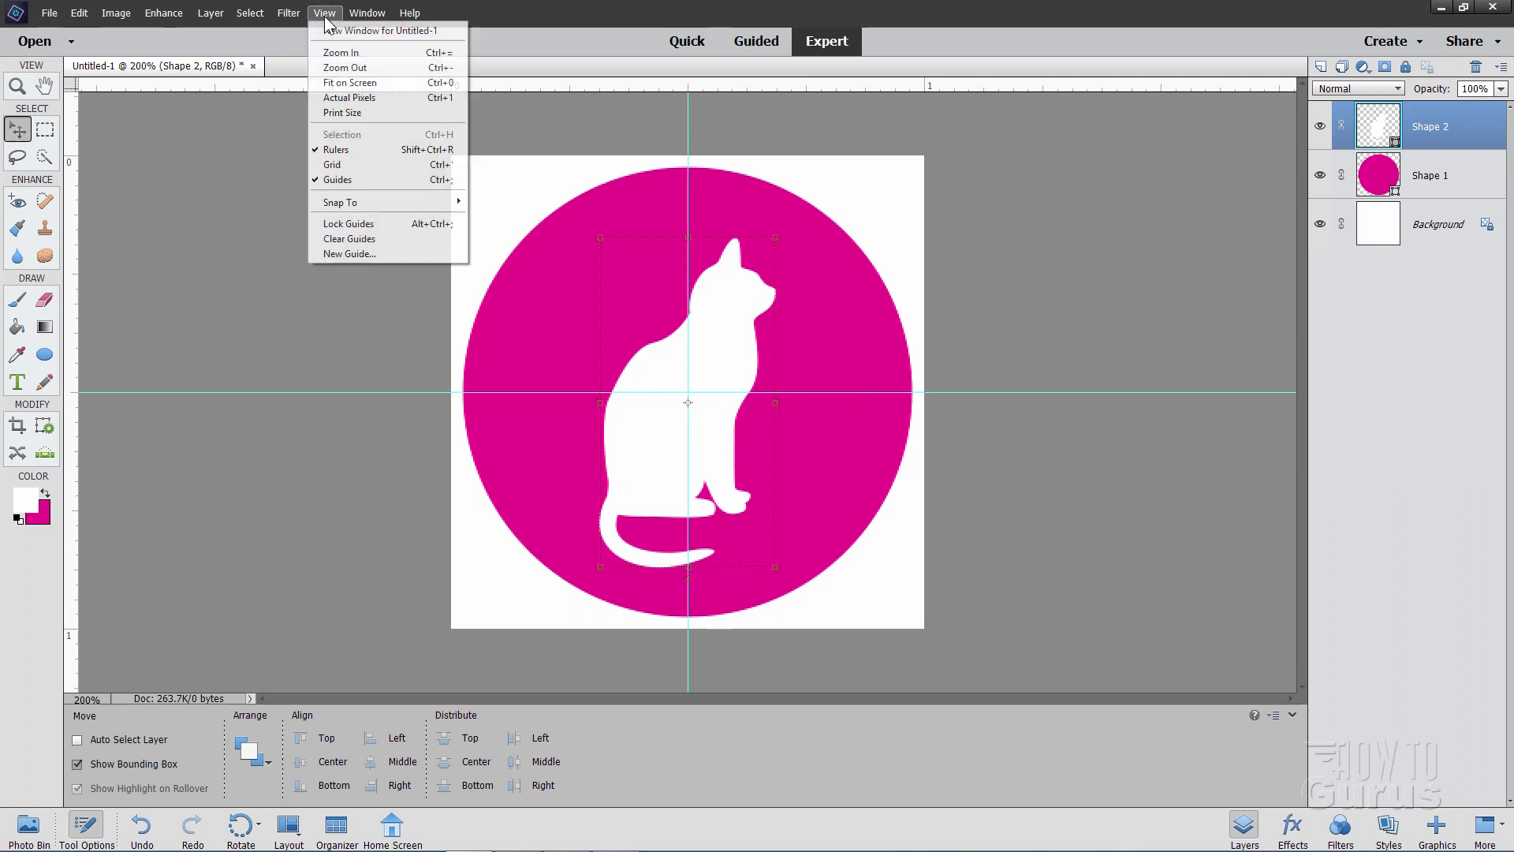
left_click(347, 180)
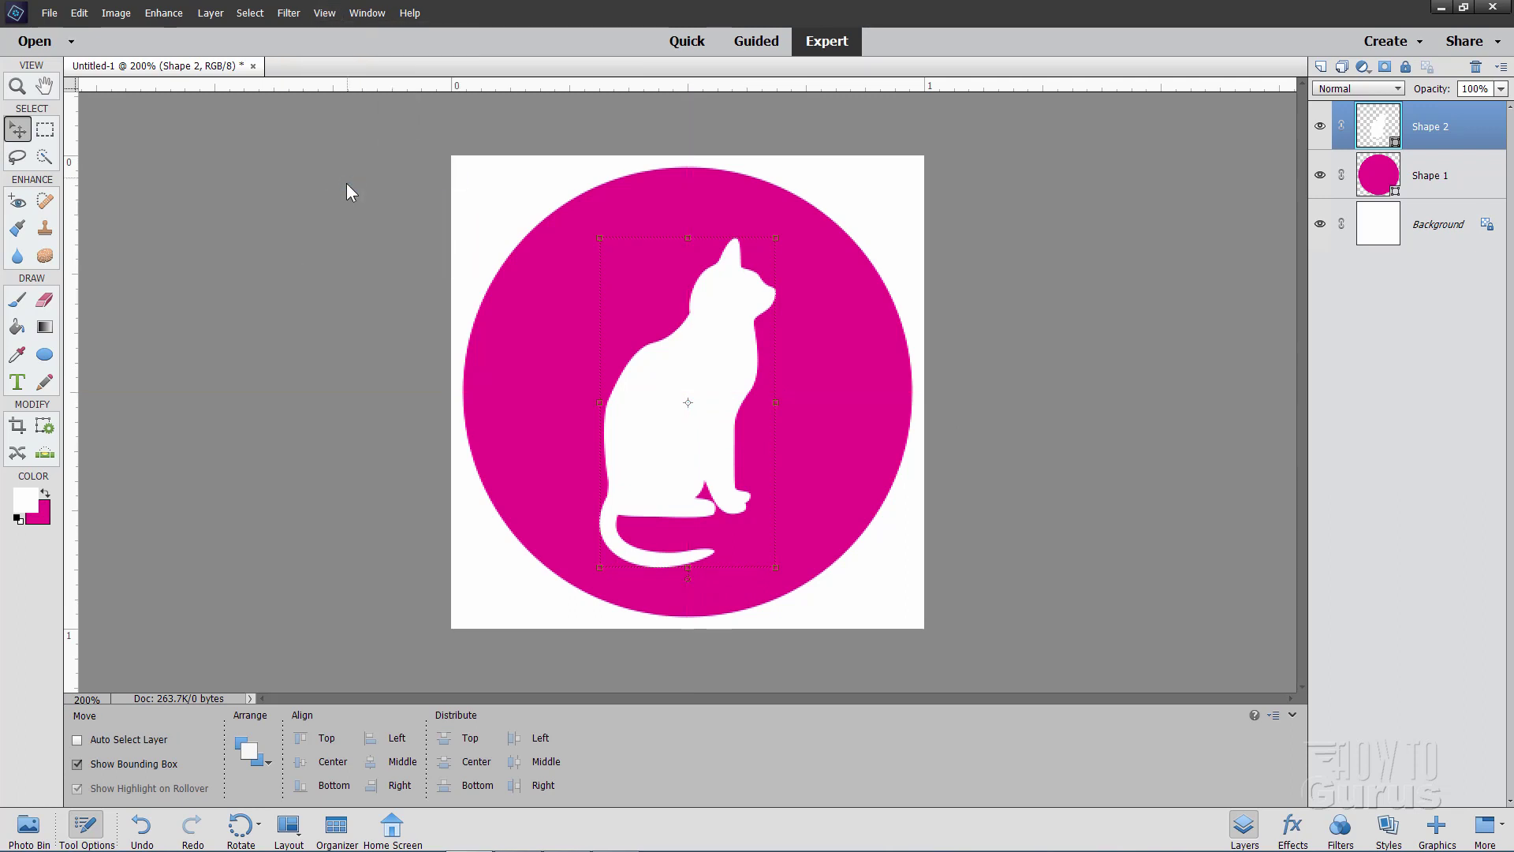
left_click(1422, 222)
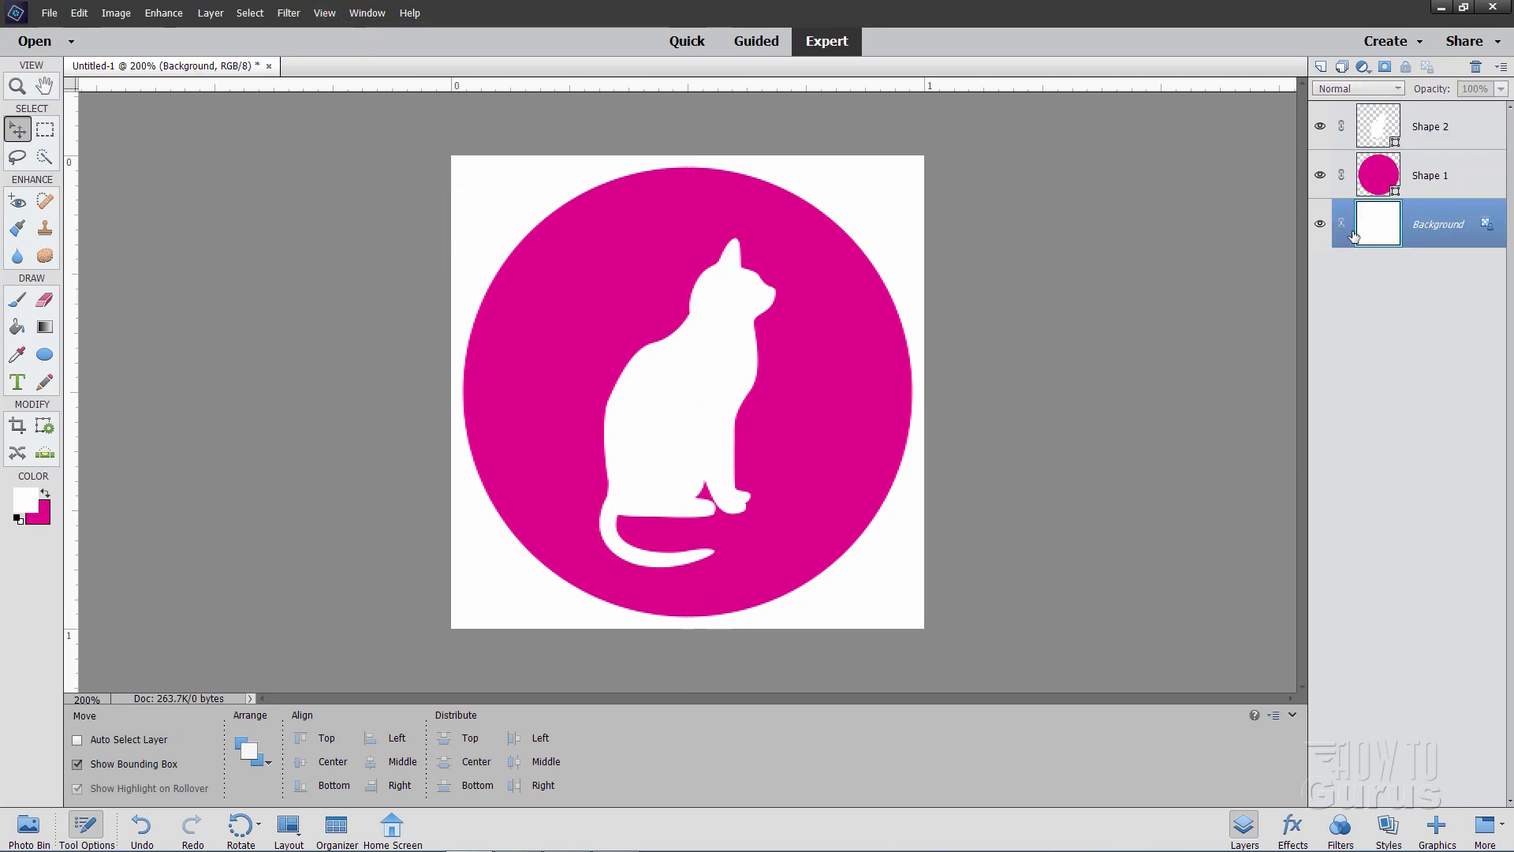
left_click(1321, 227)
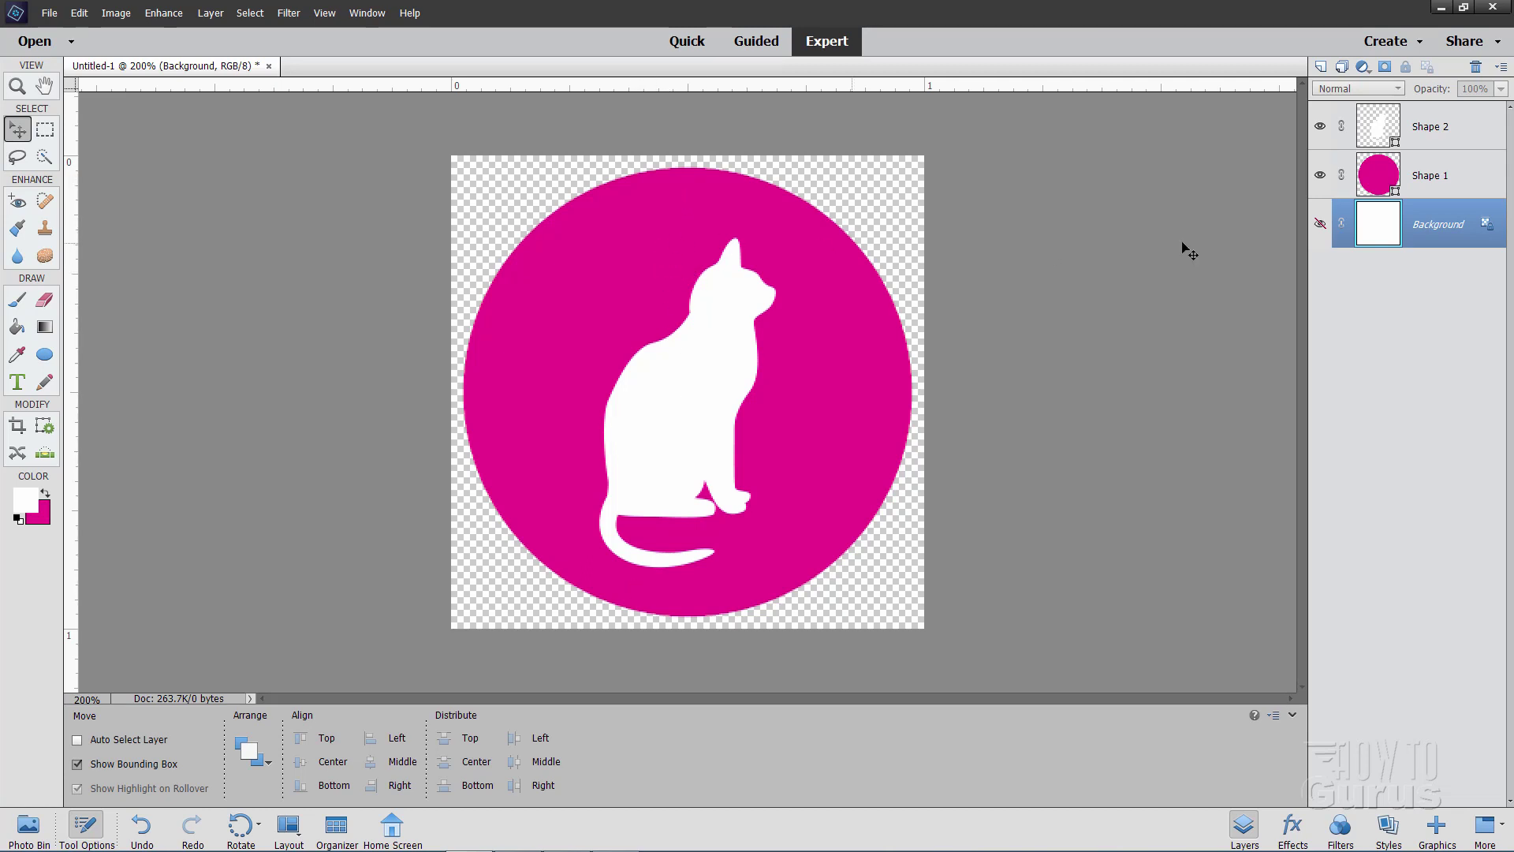
- Create an empty Layer 1 above Shape 1 and select the magenta circle's outline from Shape 1's thumbnail
left_click(1448, 181)
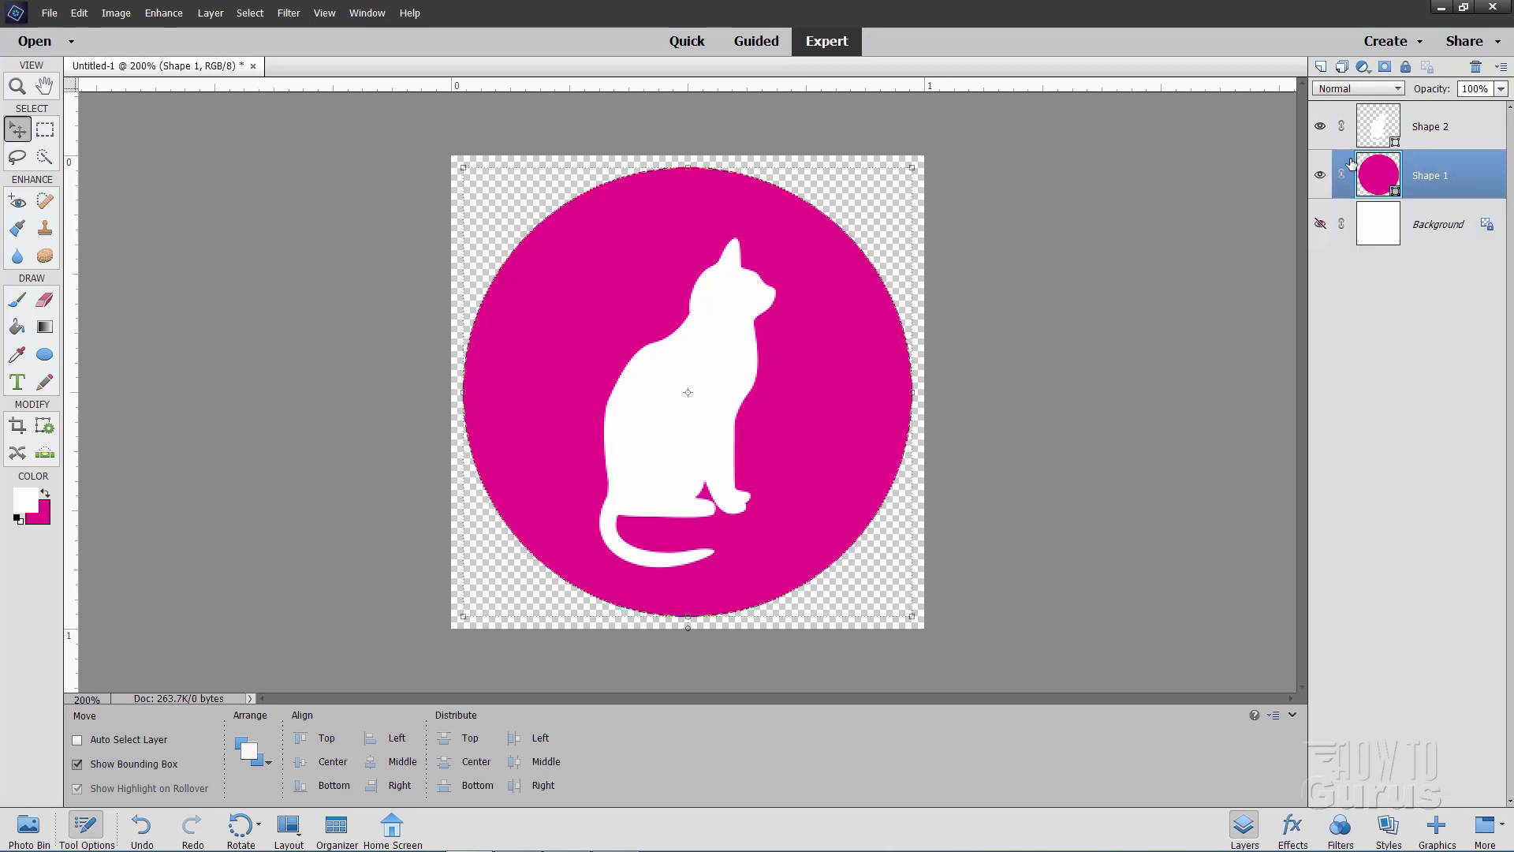
left_click(1321, 67)
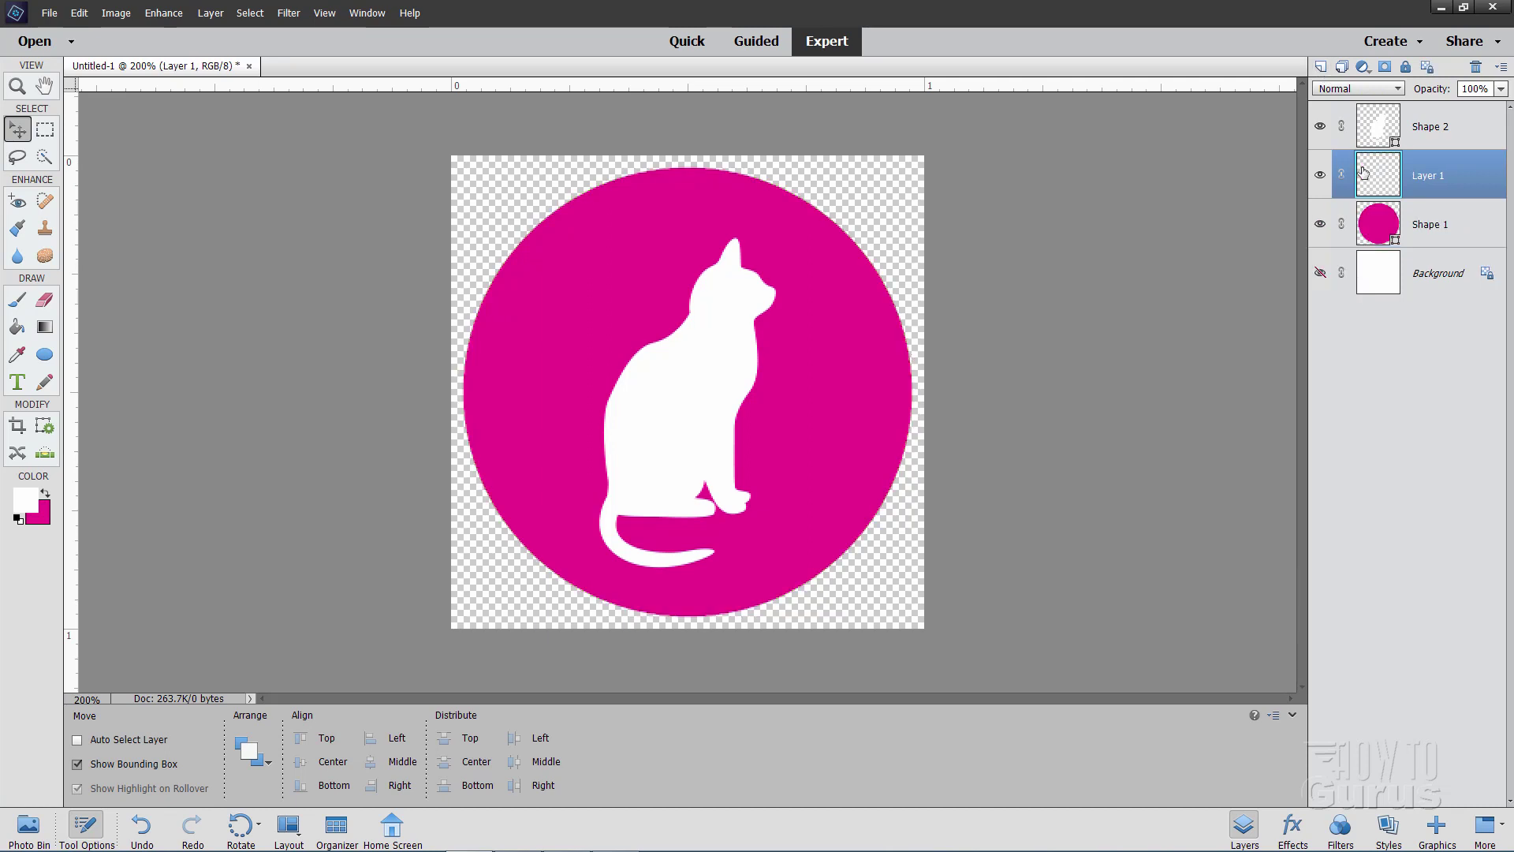
left_click(1379, 231, "ctrl")
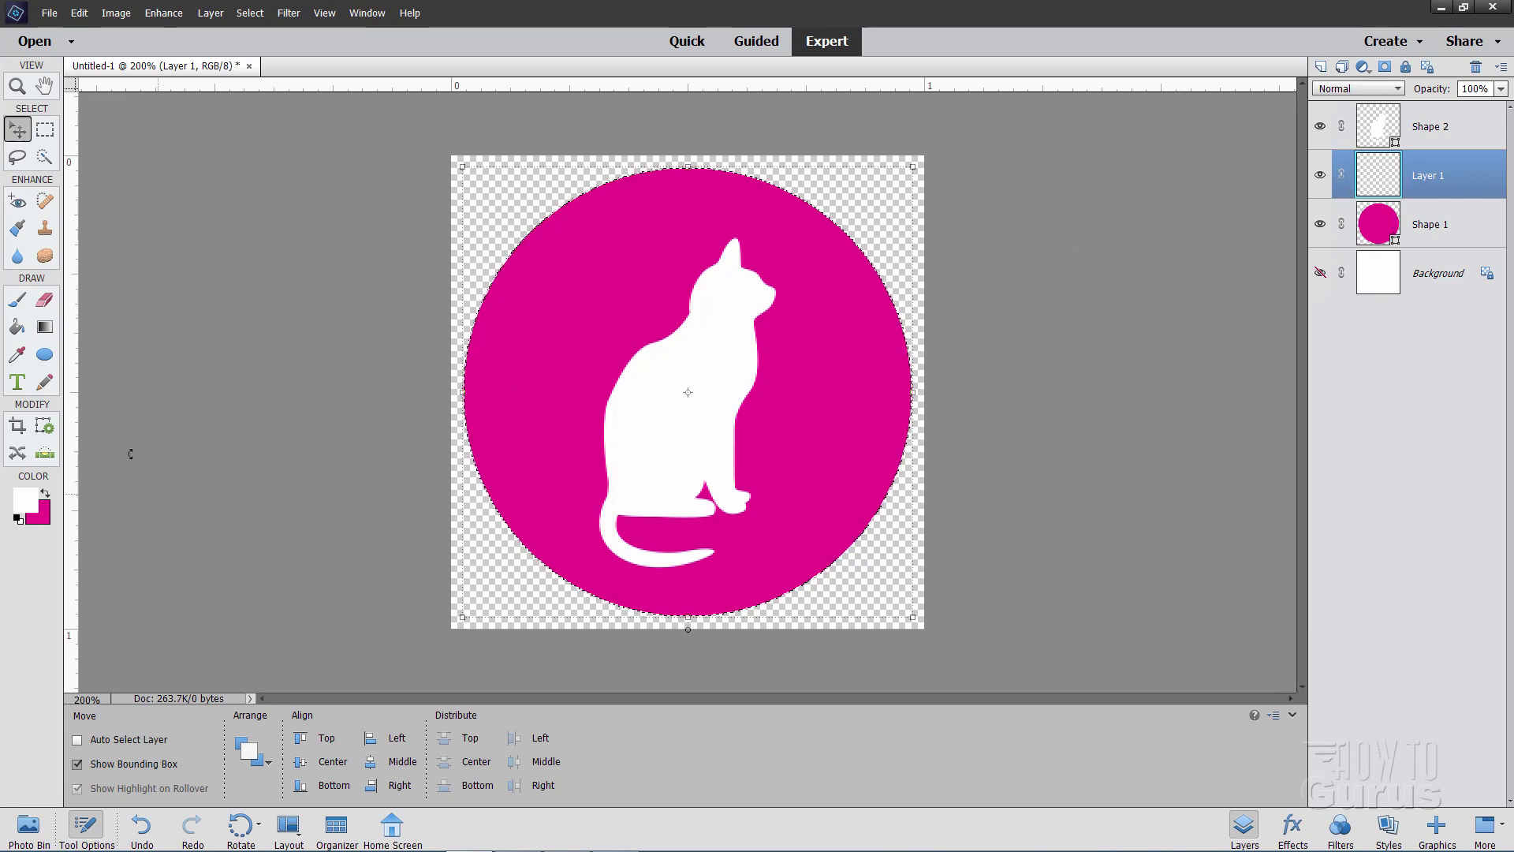
- Set the foreground colour to light pink ffbbe3 by sampling the circle's magenta and lightening it
left_click(24, 499)
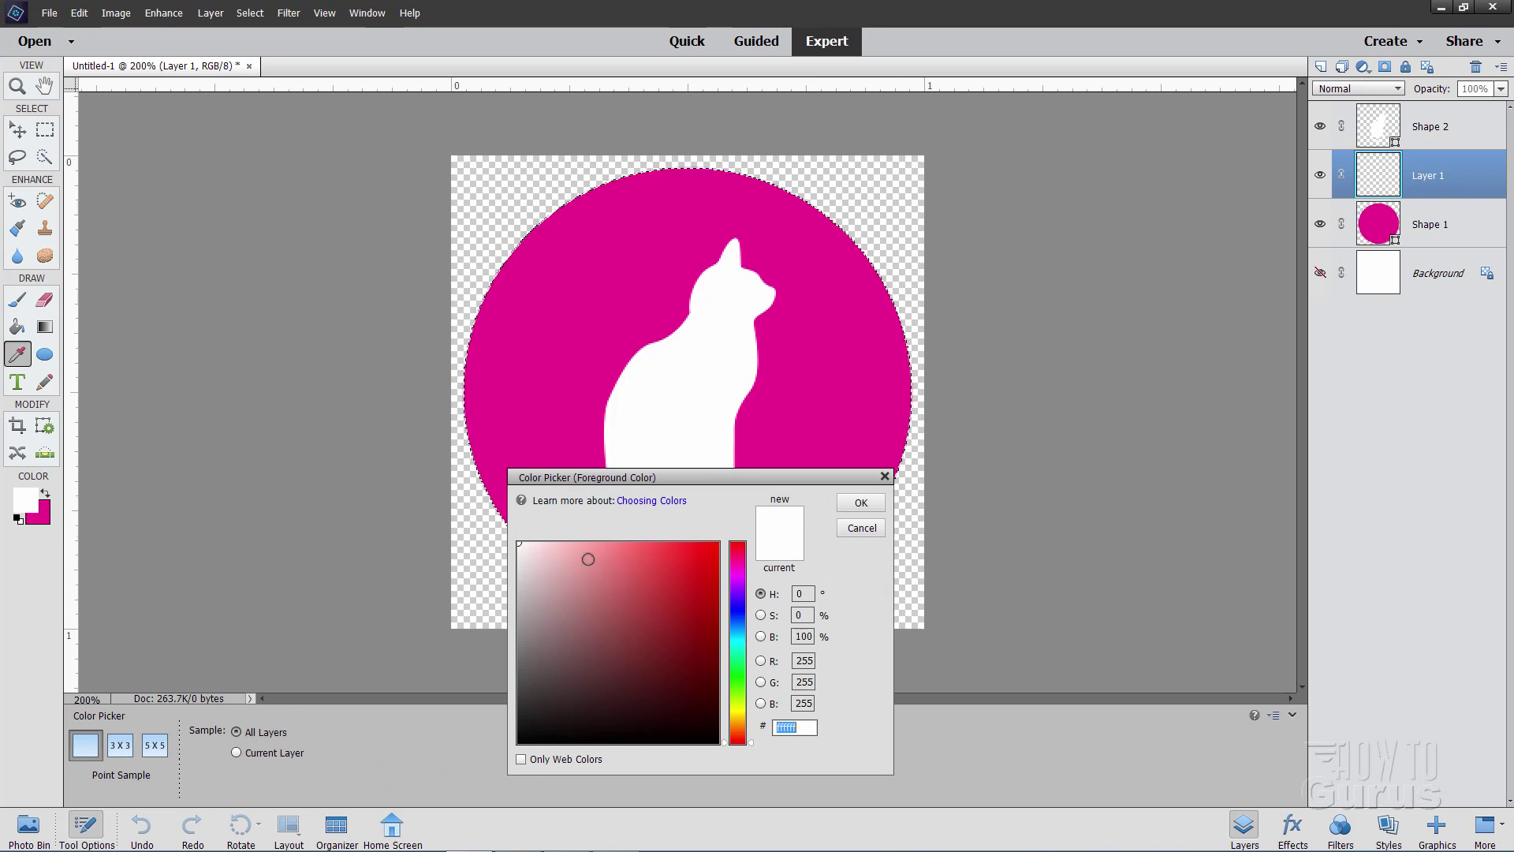
left_click_drag(717, 485, 1181, 353)
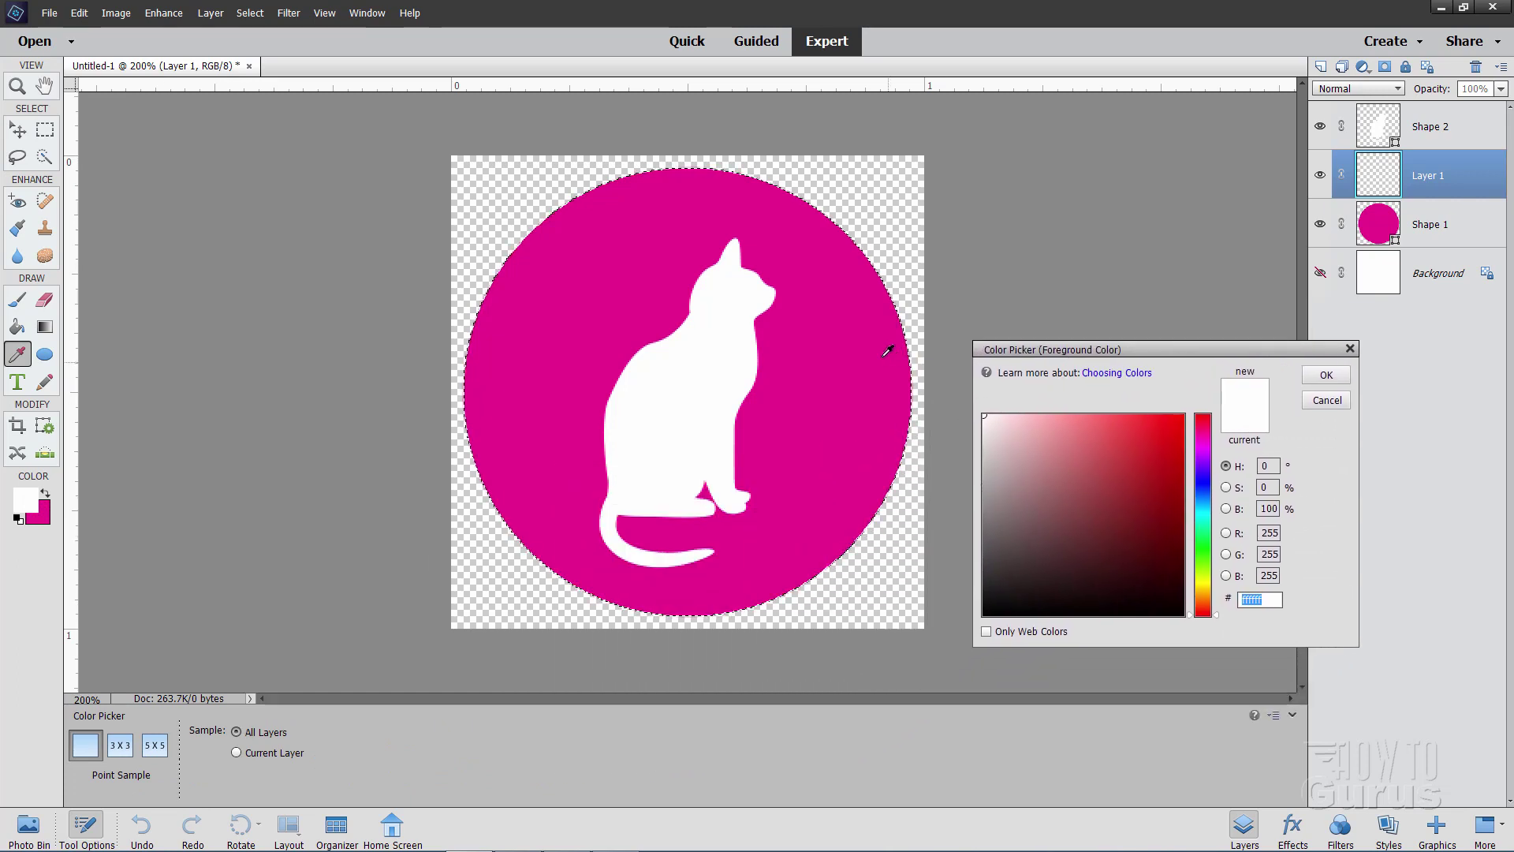
left_click(831, 401)
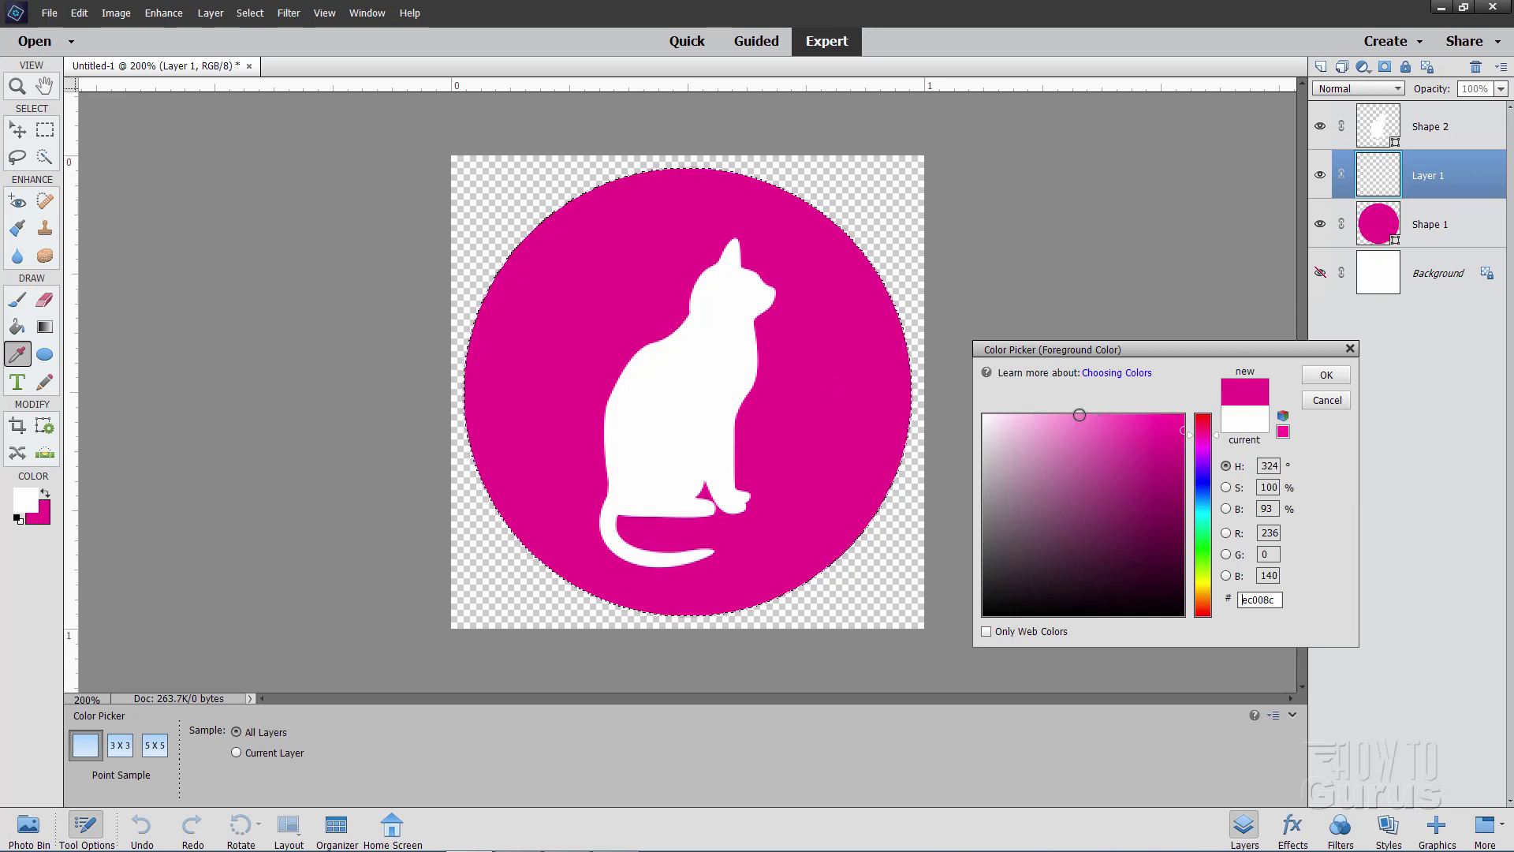
left_click_drag(1056, 417, 1041, 421)
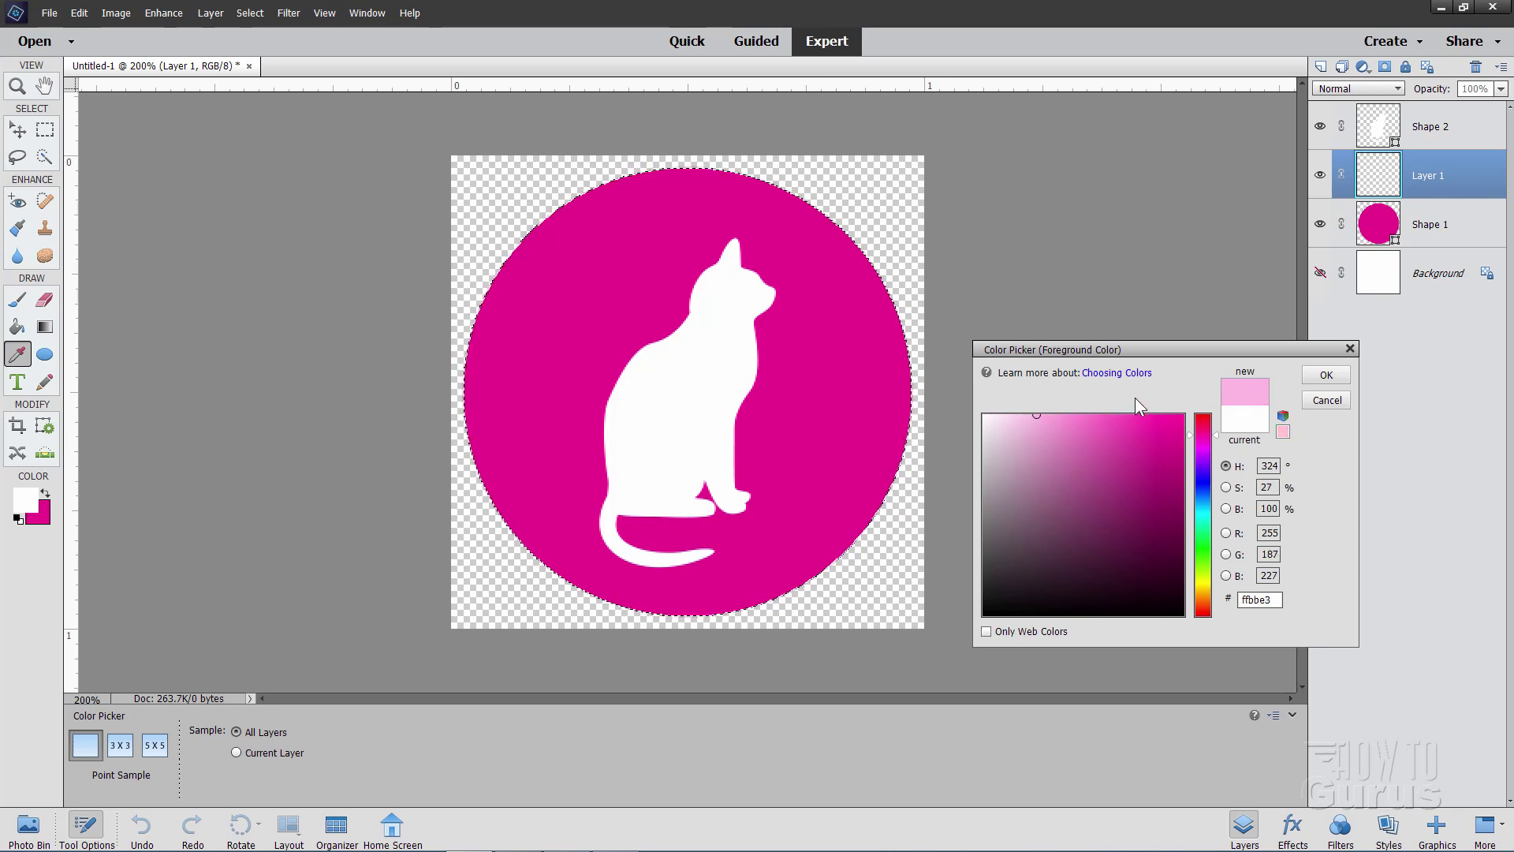
left_click(1327, 374)
key("v")
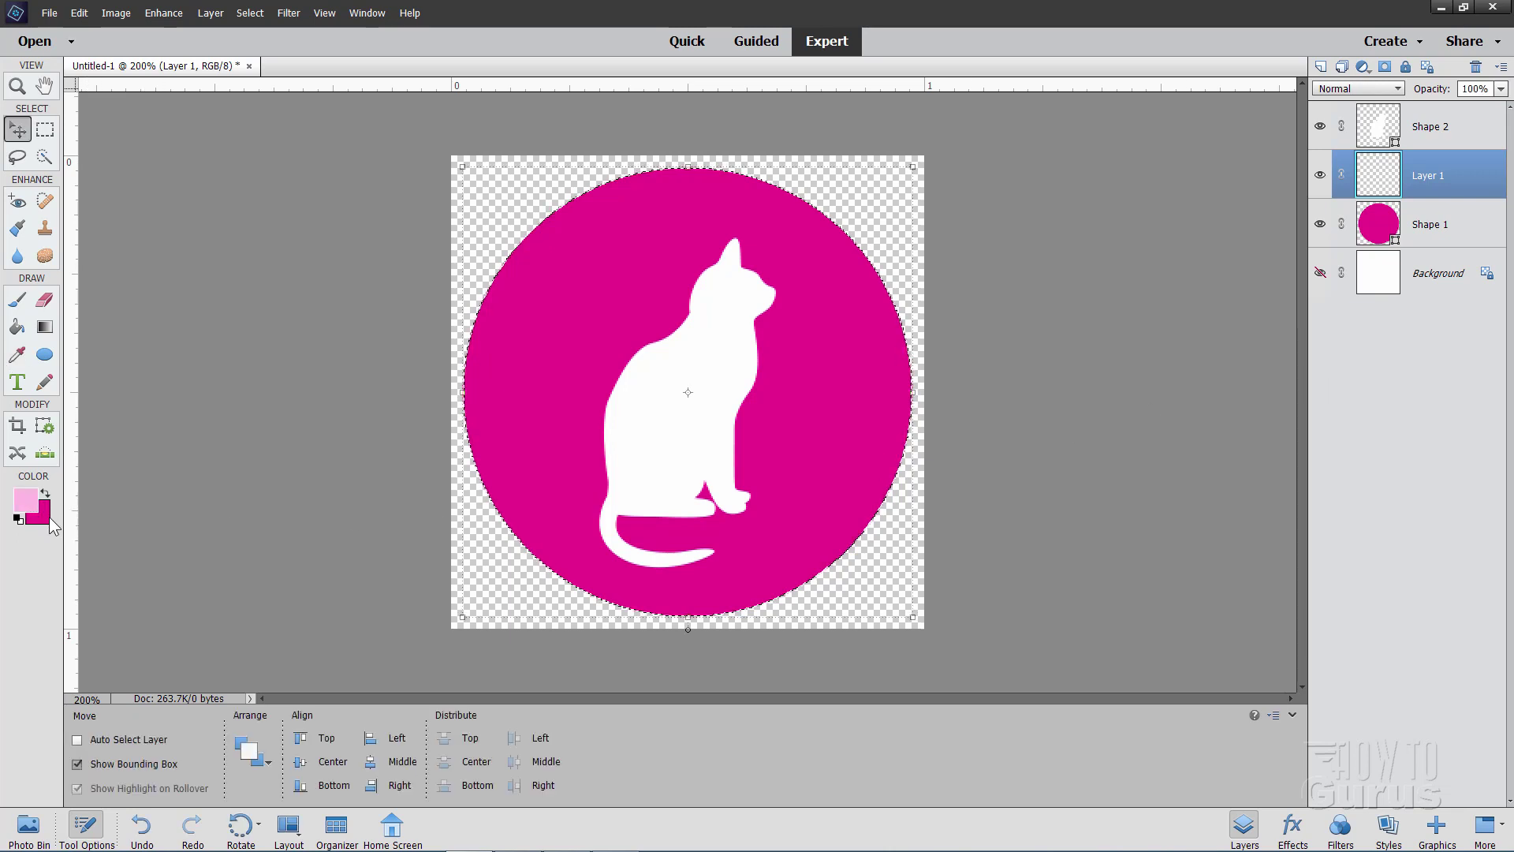
- Fill the circle selection on Layer 1 with a vertical linear gradient, light pink at top to magenta below
left_click(44, 331)
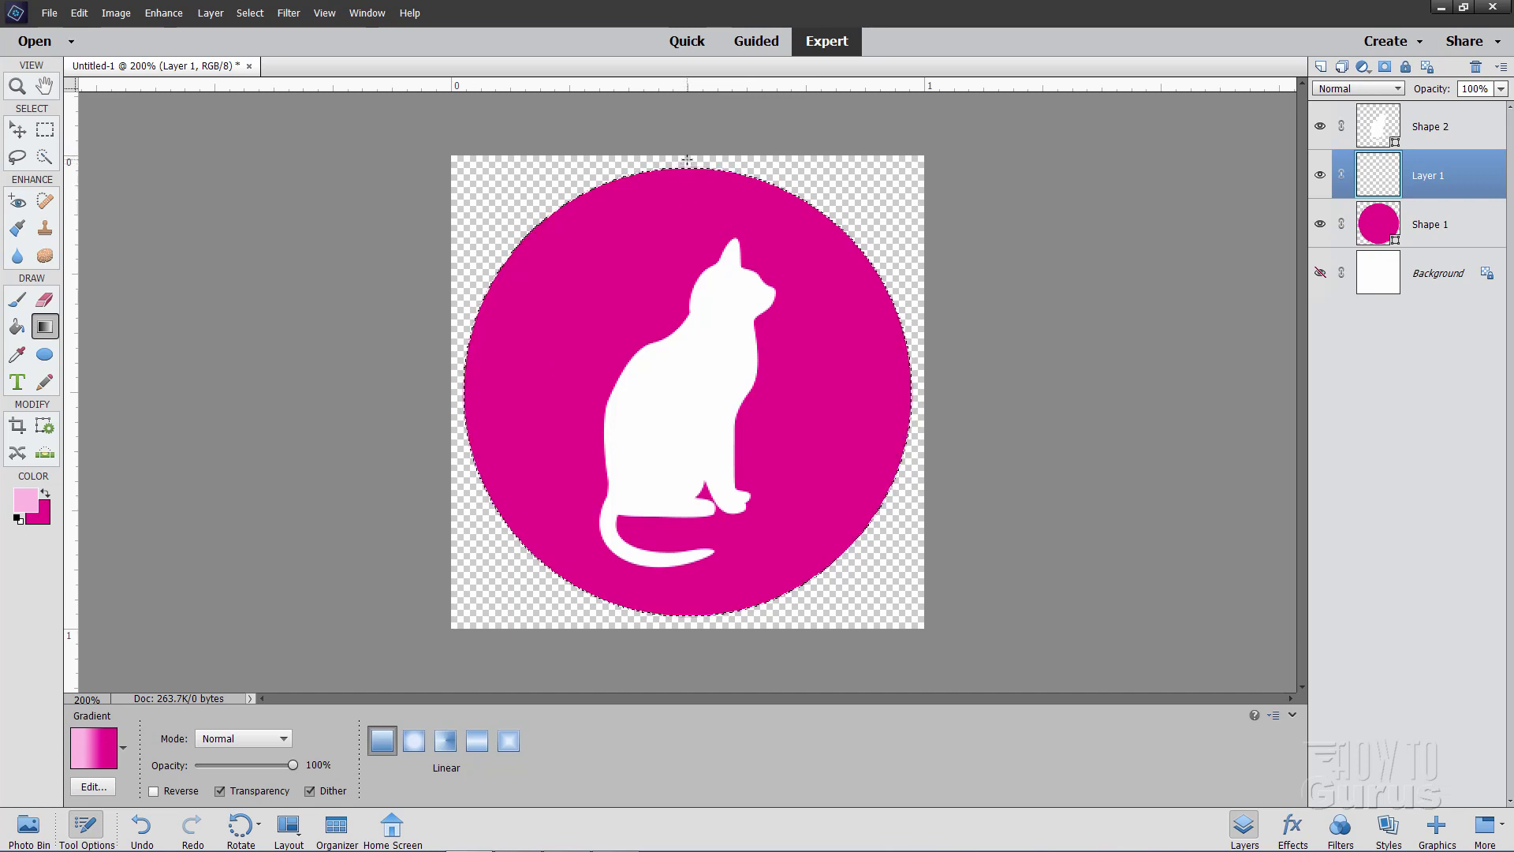
key("shift")
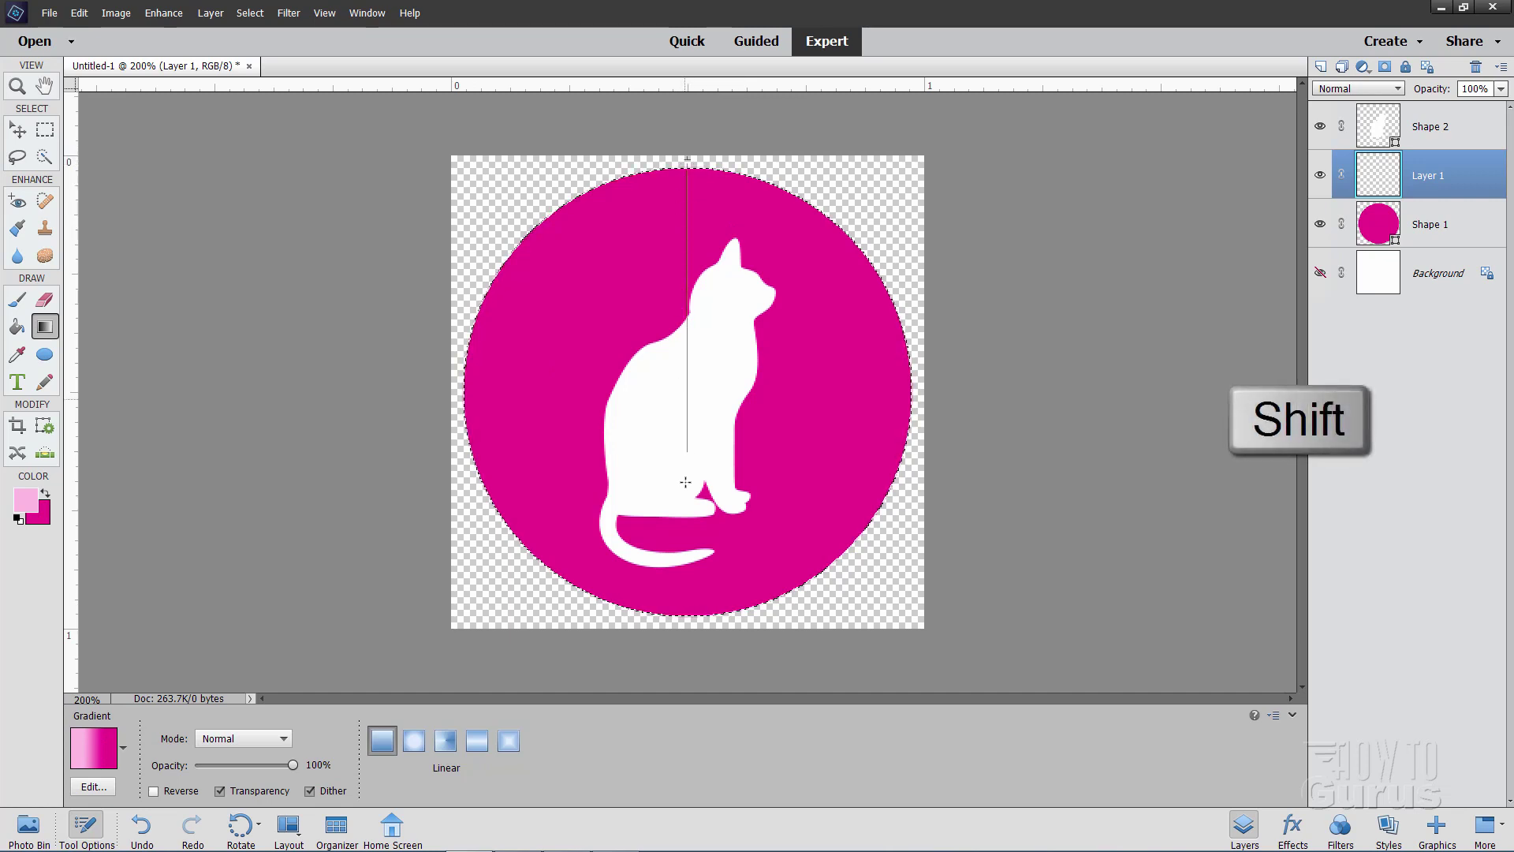
left_click_drag(690, 621, 691, 621)
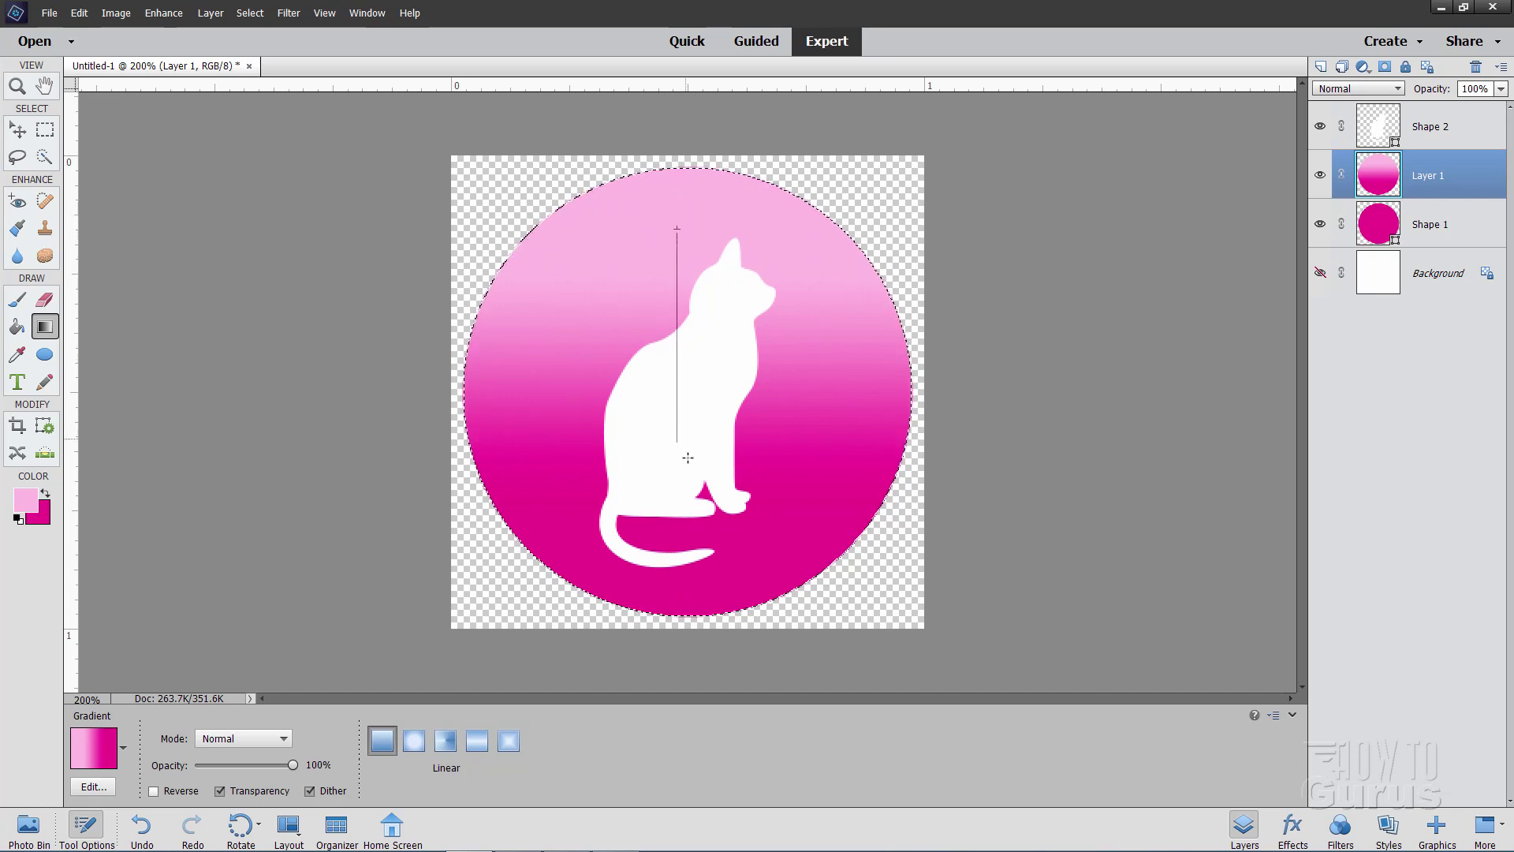
left_click_drag(686, 514, 686, 517)
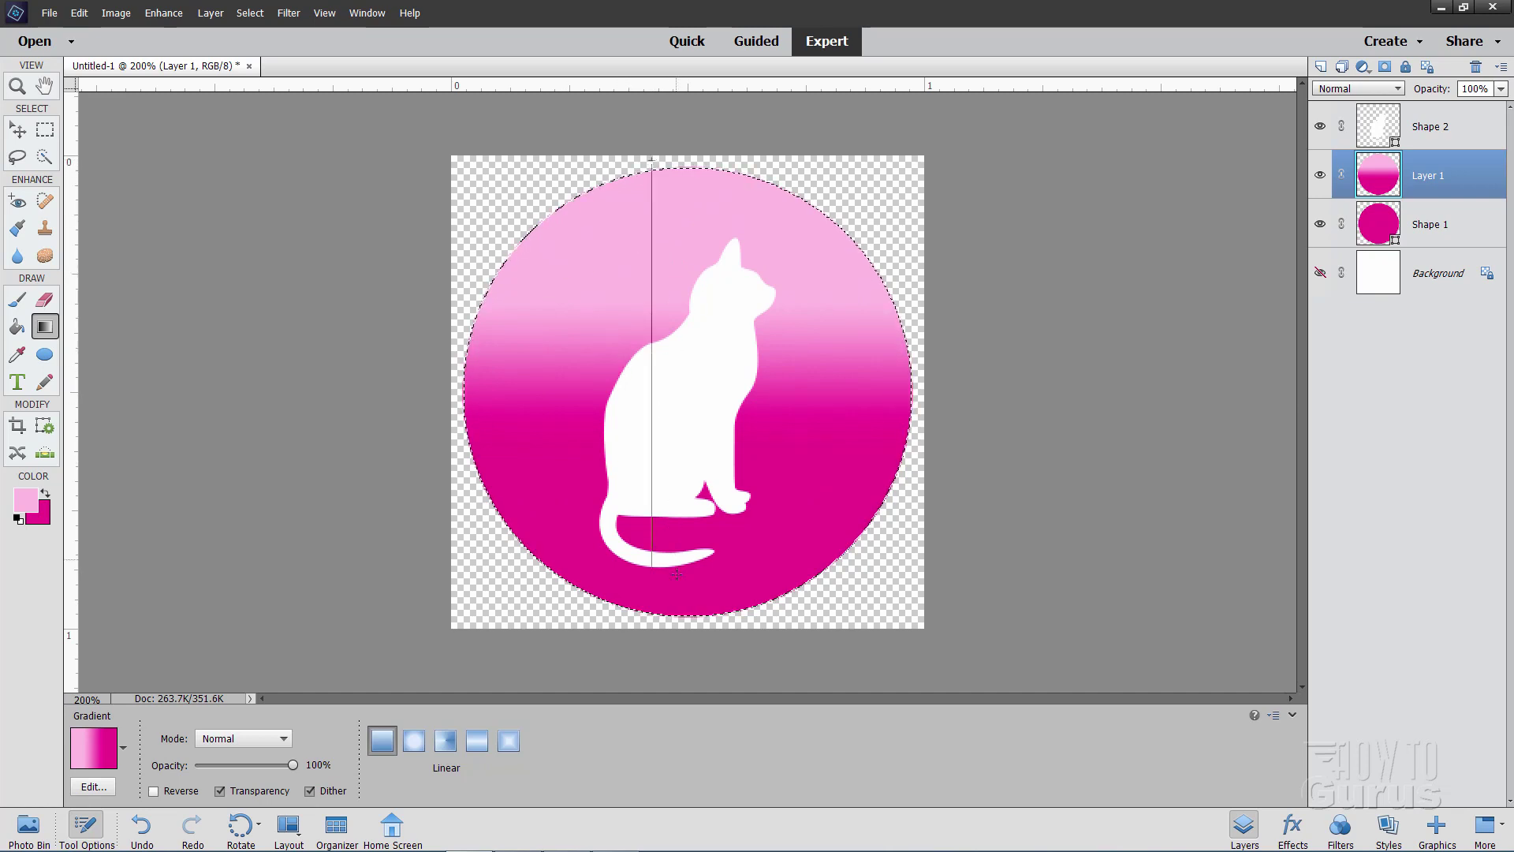
left_click_drag(677, 574, 677, 574)
left_click_drag(676, 311, 675, 623)
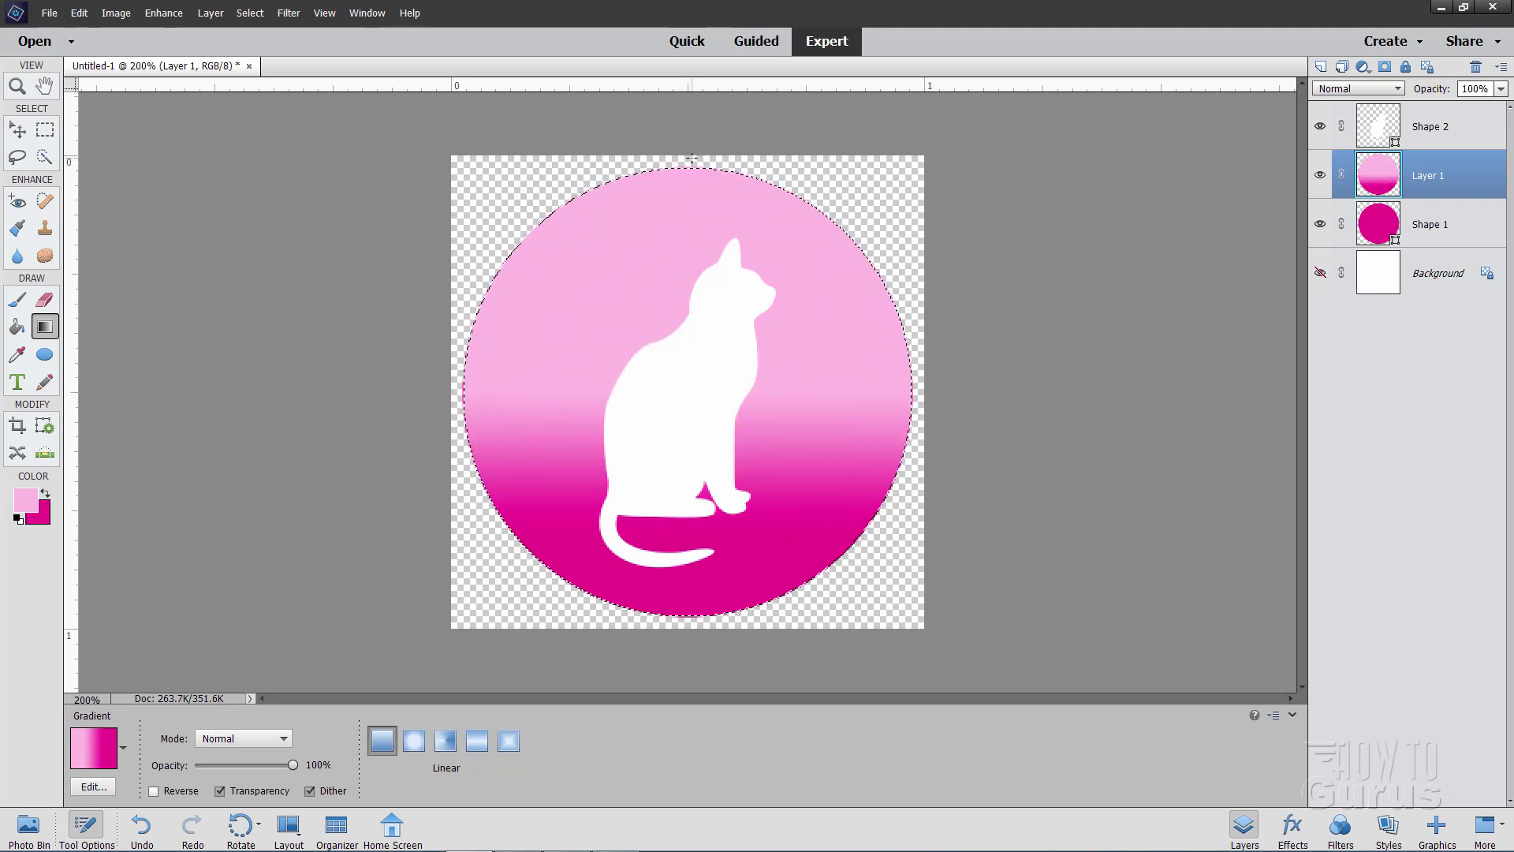
left_click_drag(697, 254, 693, 516)
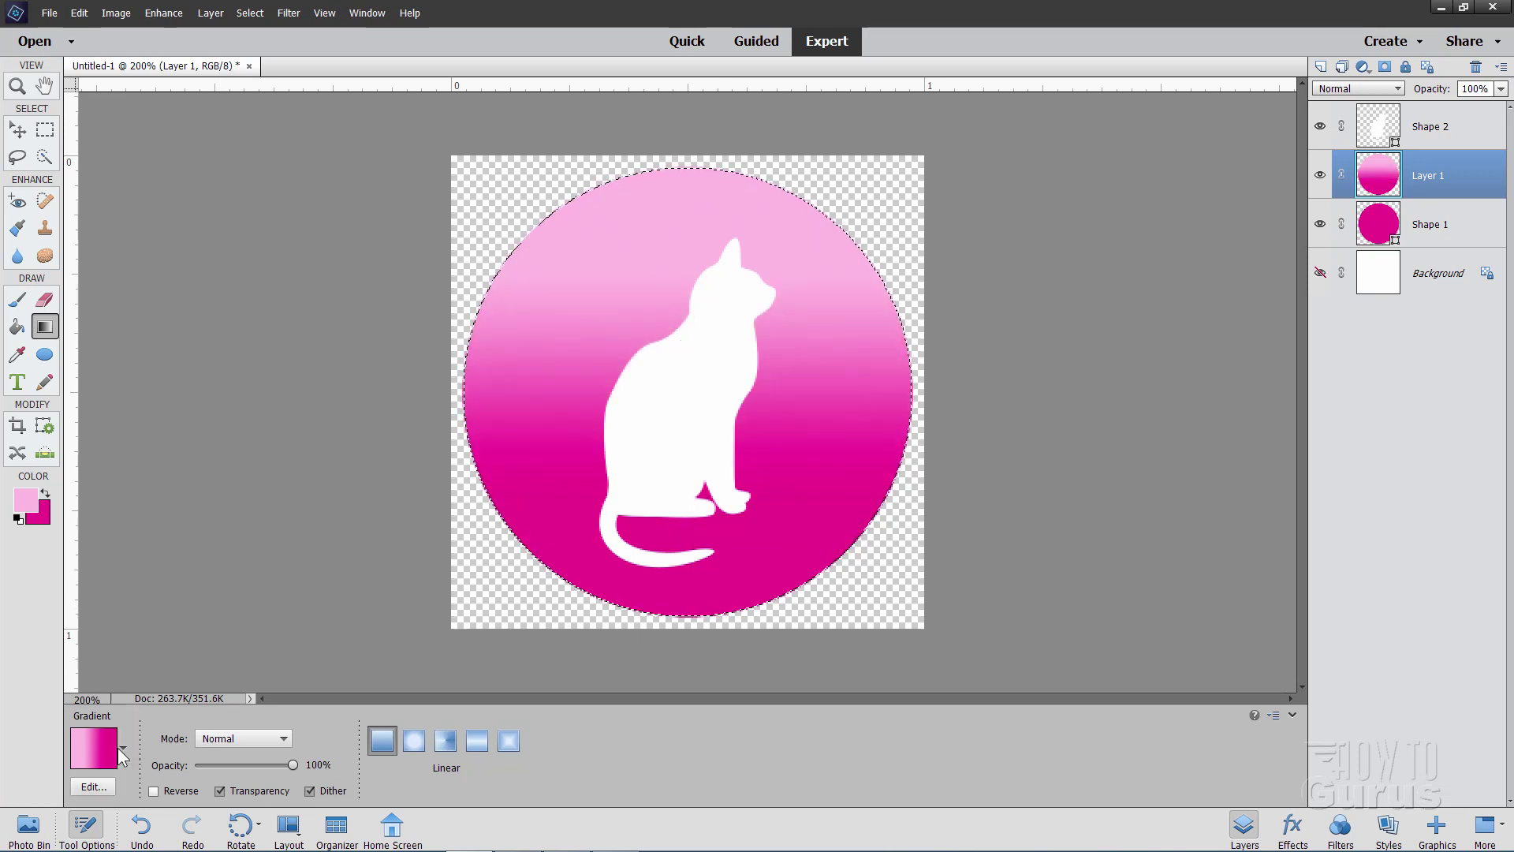
- In the Gradient Editor, place the light pink stop at 40% and the magenta stop at 60%
left_click(94, 786)
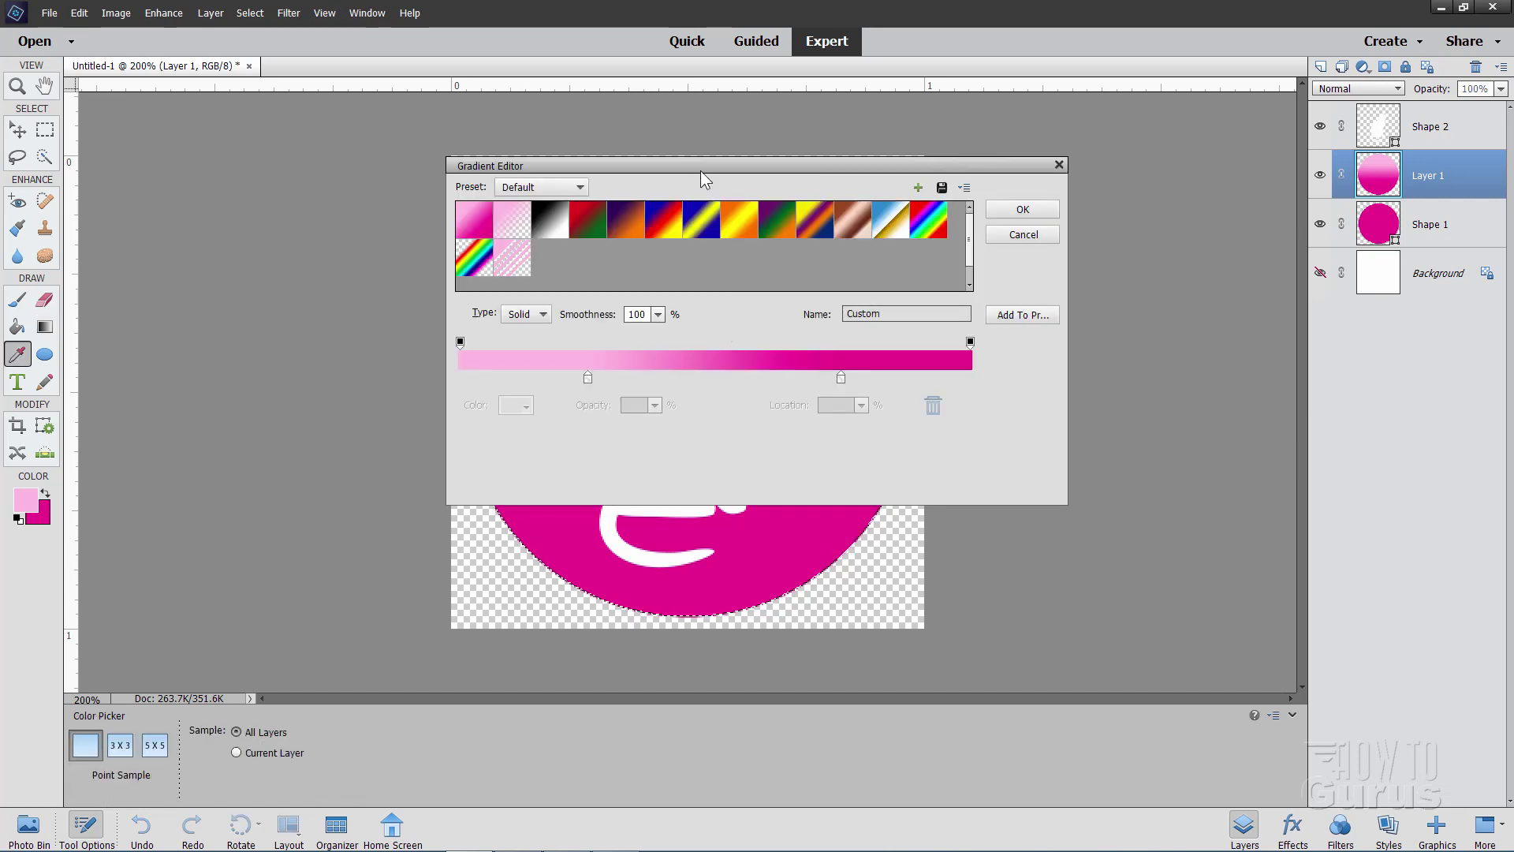
left_click_drag(694, 166, 777, 264)
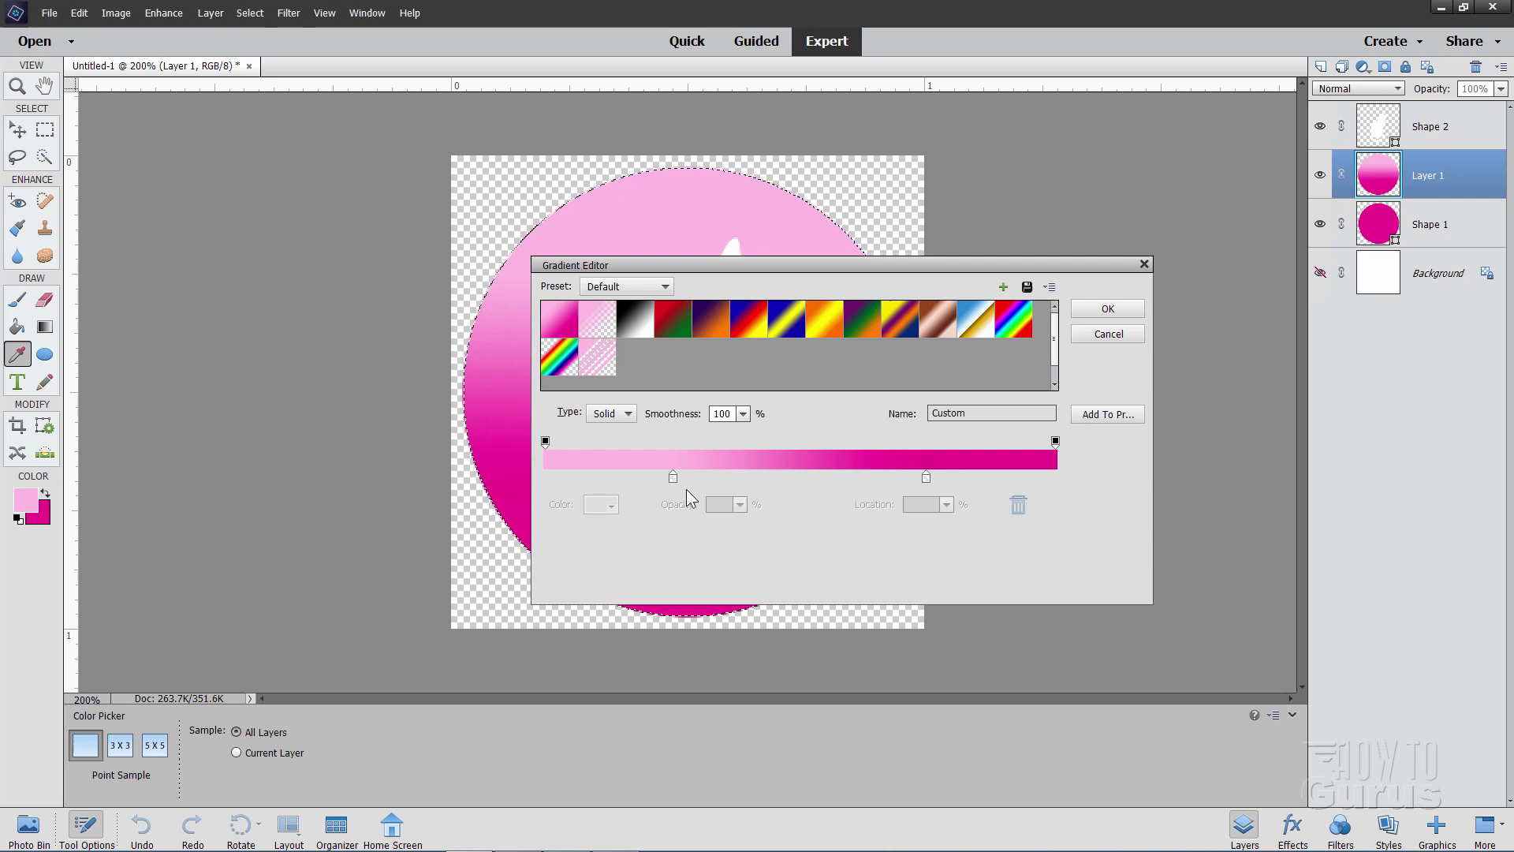
mouse_move(674, 478)
left_mouse_down()
mouse_move(572, 479)
mouse_move(684, 494)
left_mouse_up()
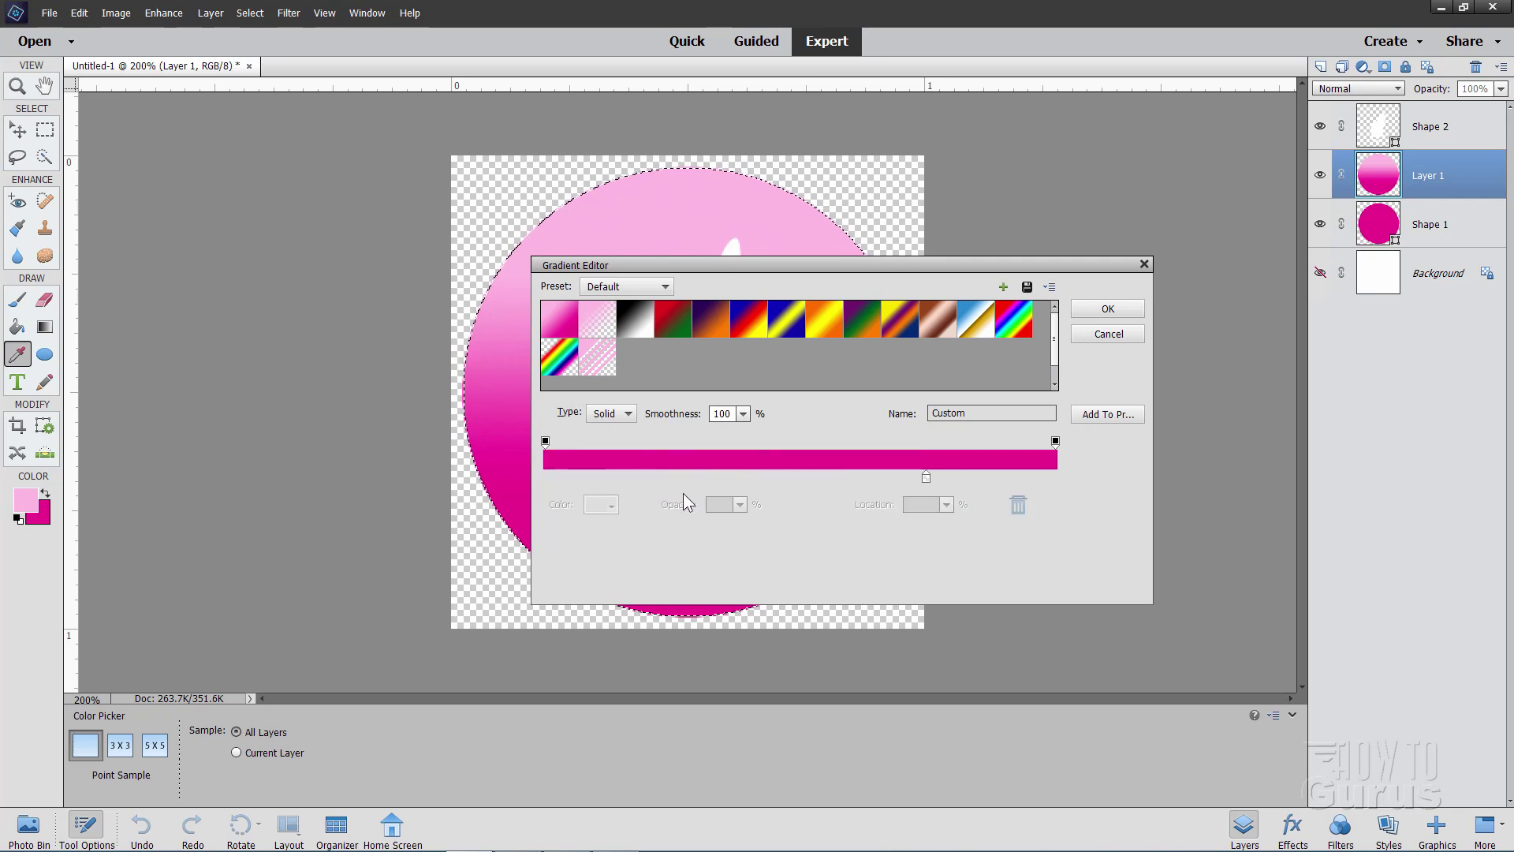
left_click(669, 476)
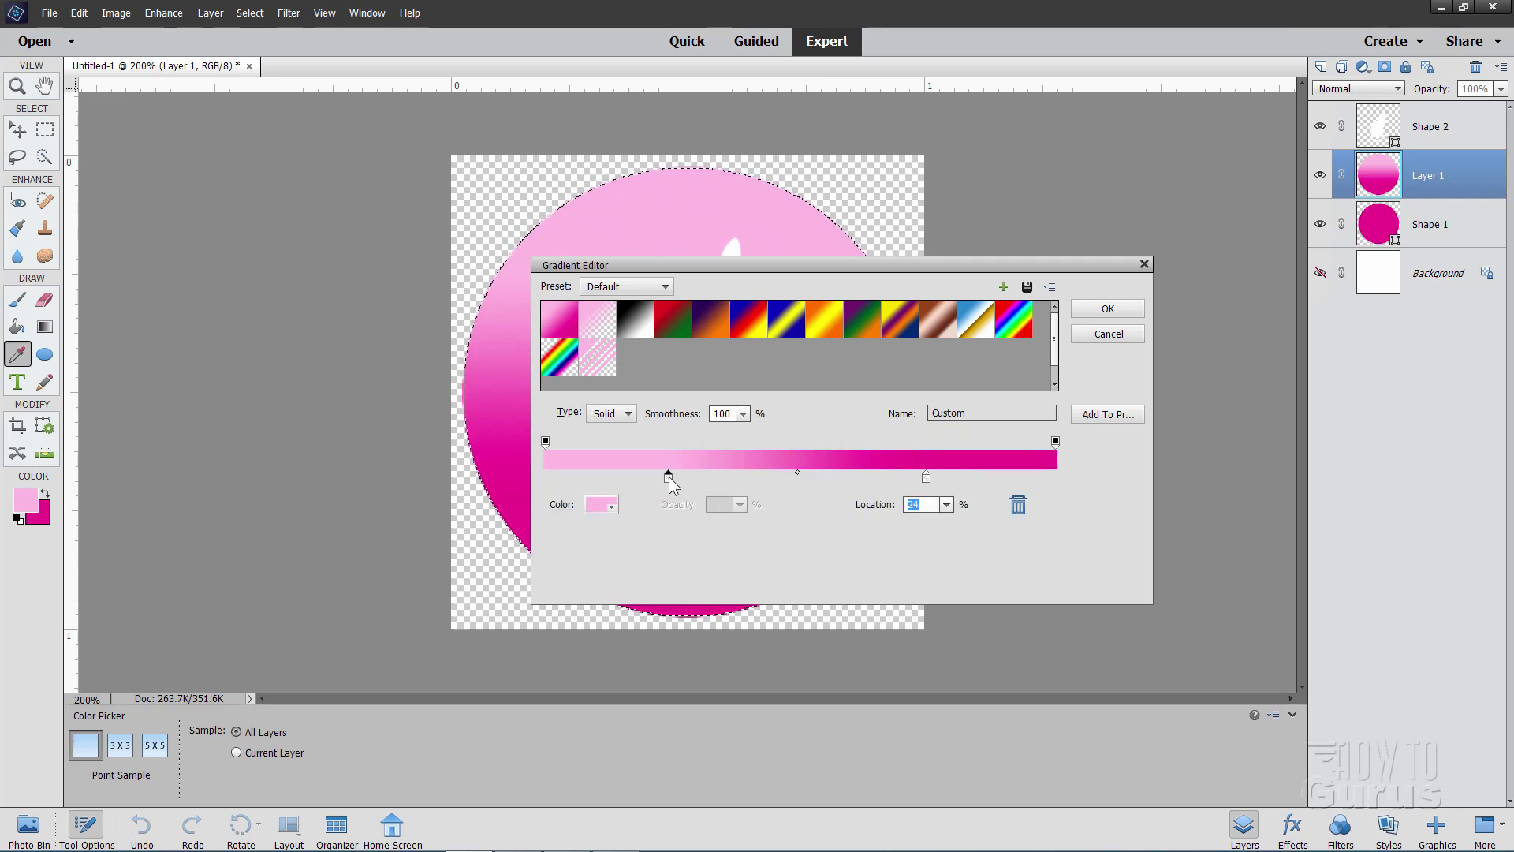
mouse_move(669, 477)
left_mouse_down()
mouse_move(647, 475)
mouse_move(674, 485)
left_mouse_up()
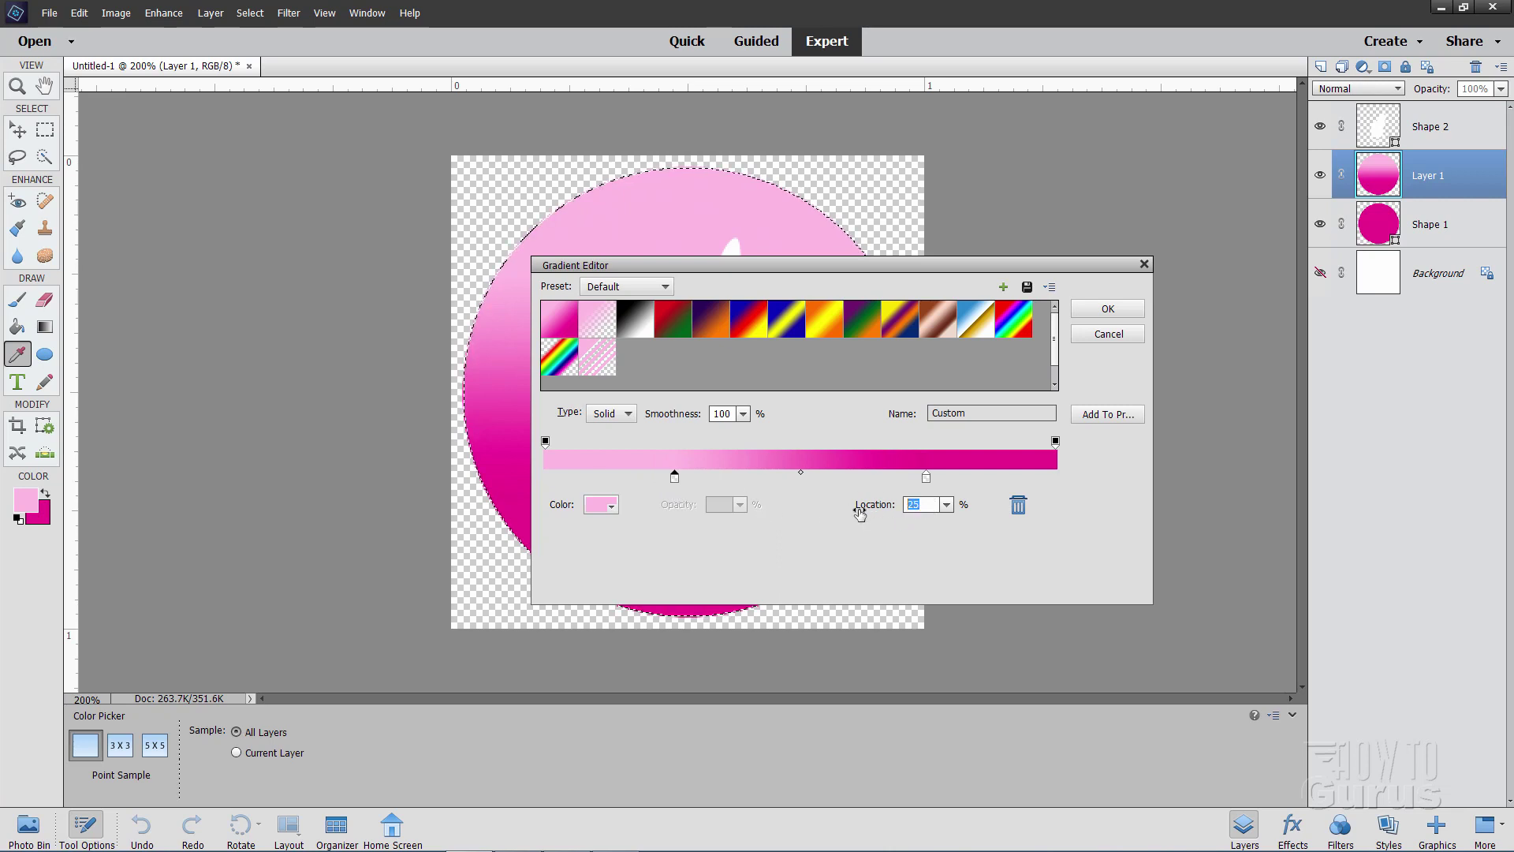
type("40")
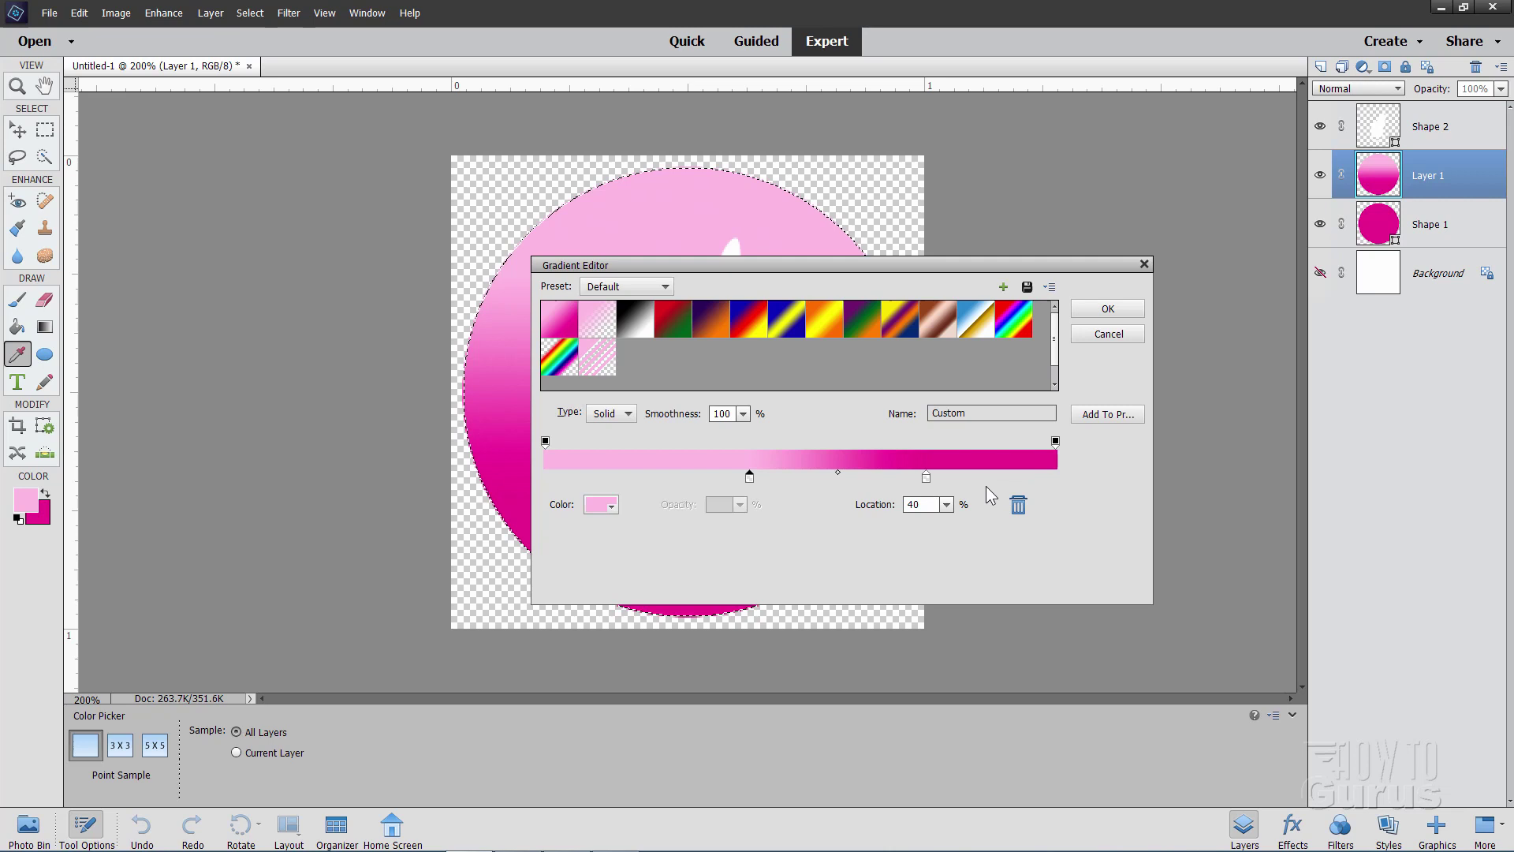
left_click(928, 478)
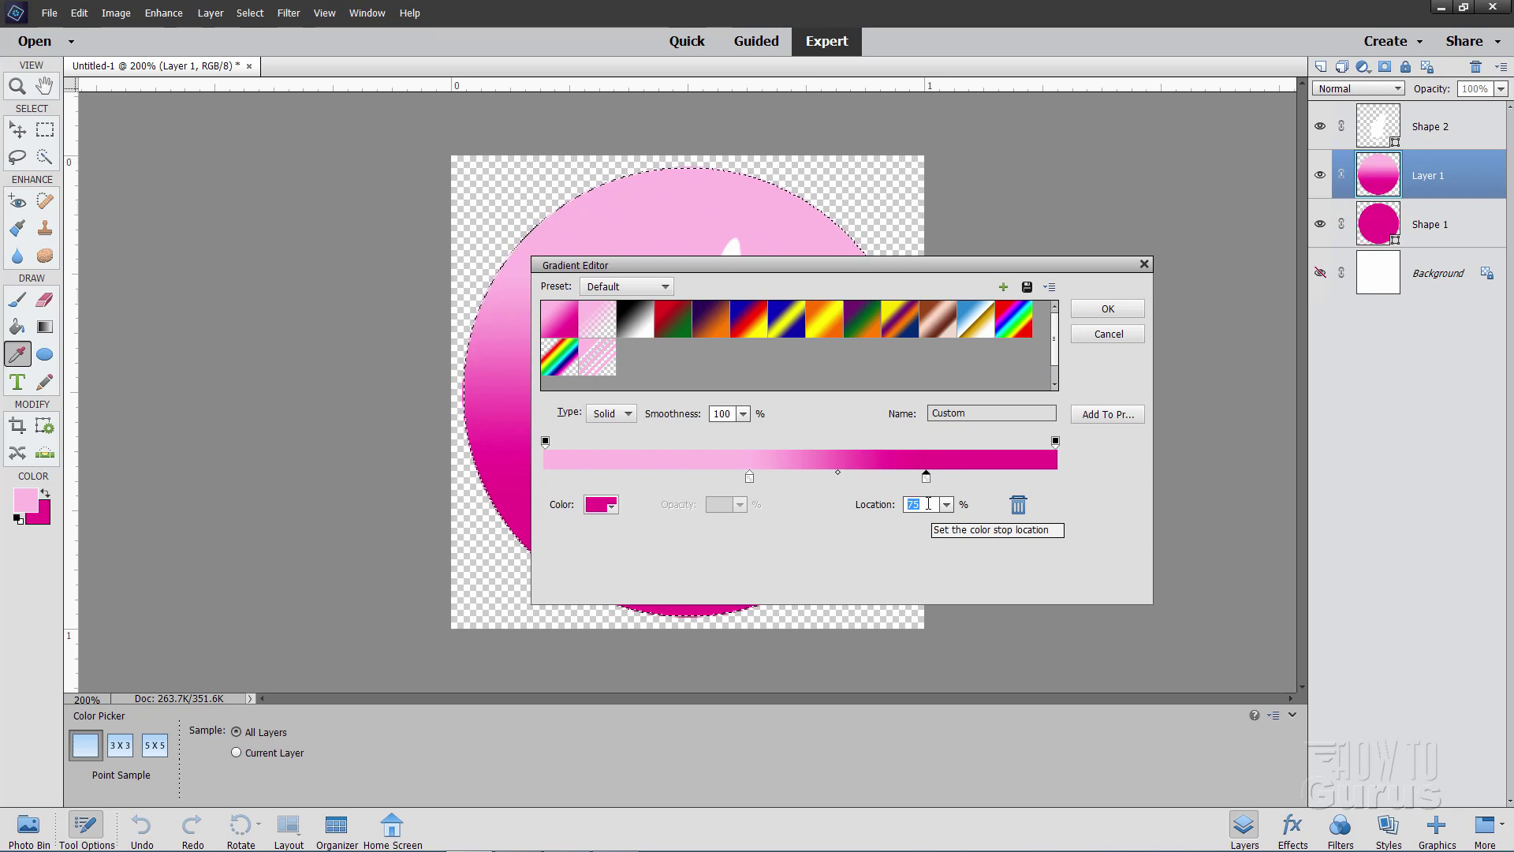
type("60")
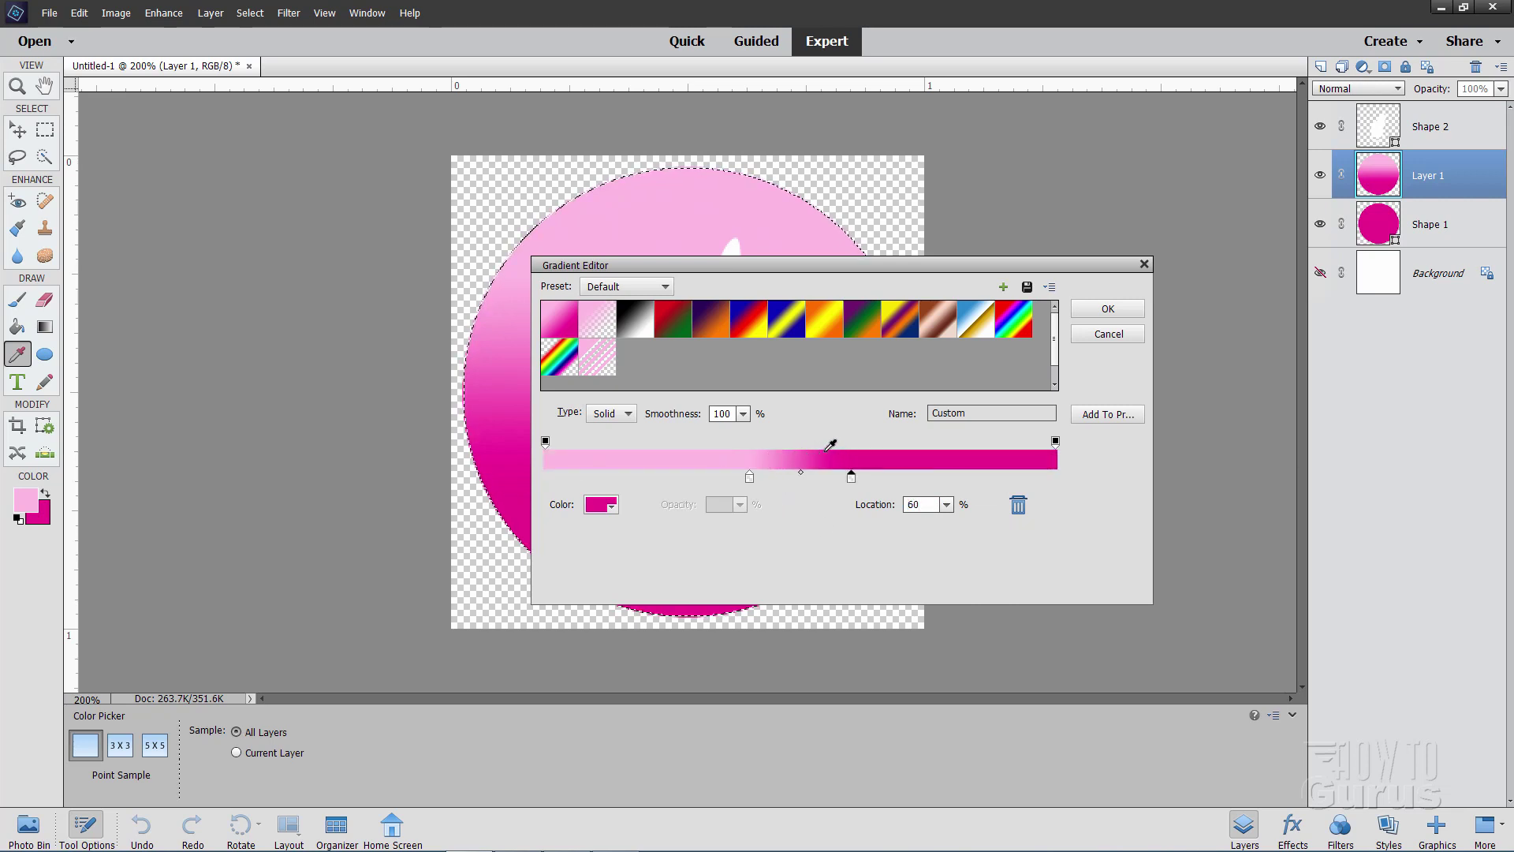
left_click(750, 477)
left_click(1107, 309)
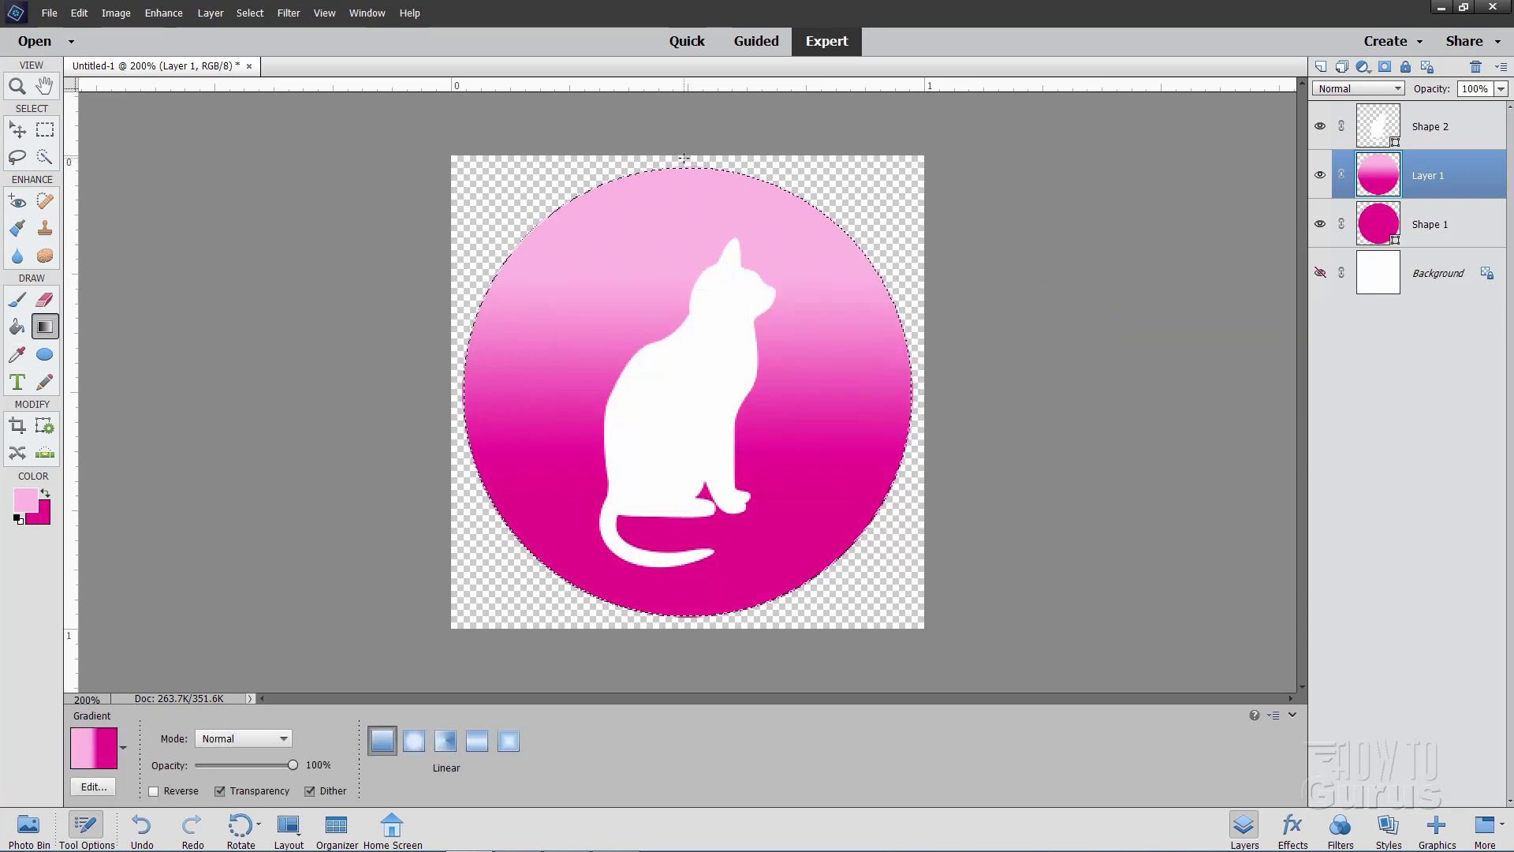
- Redraw the sharp gradient from the circle's top to bottom, then deselect the circle outline
left_click_drag(684, 161, 692, 619)
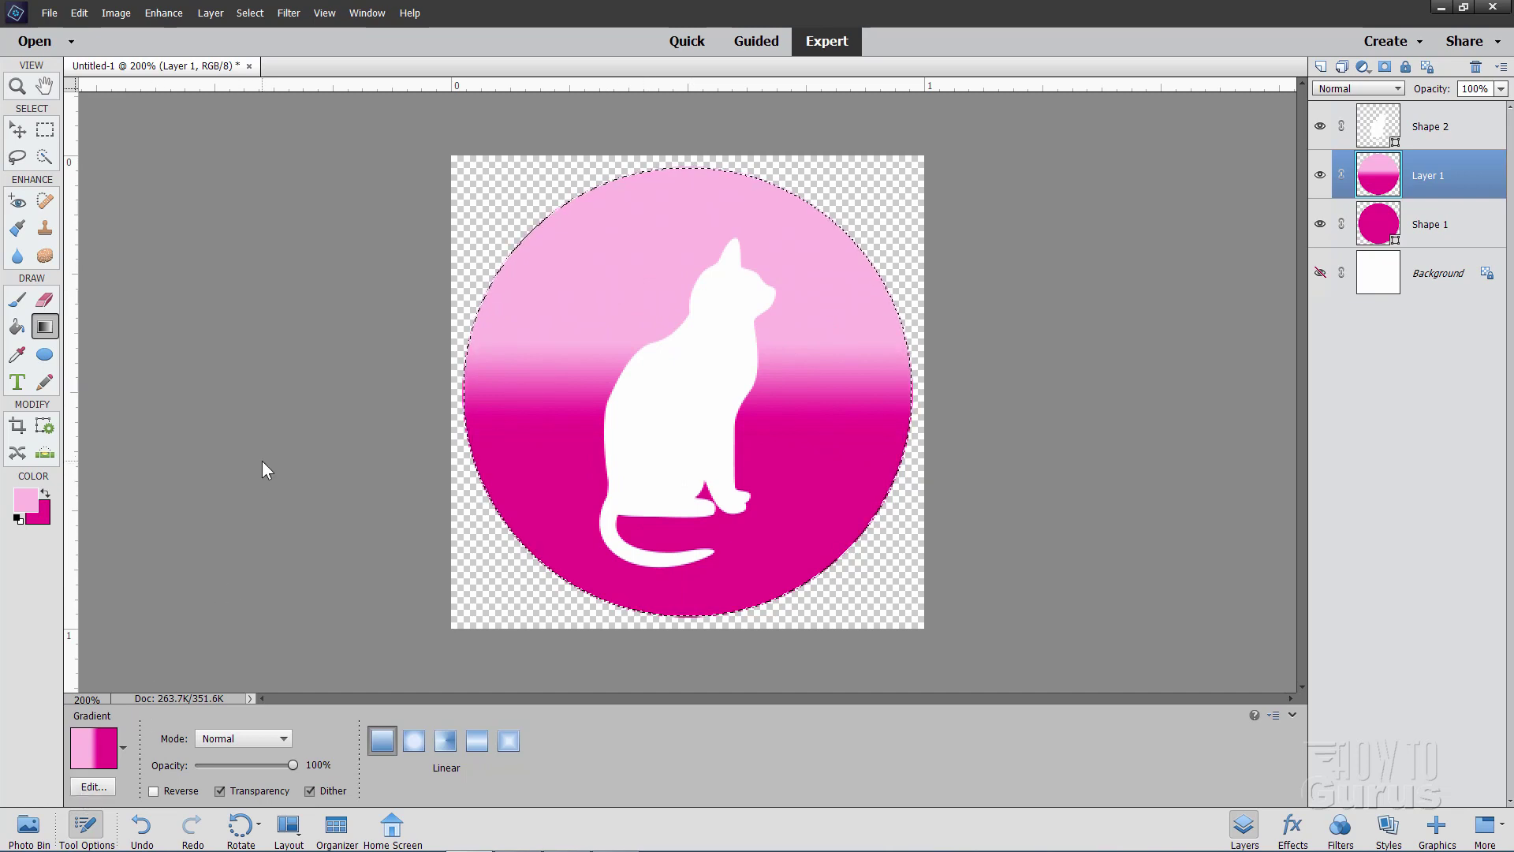
left_click(250, 13)
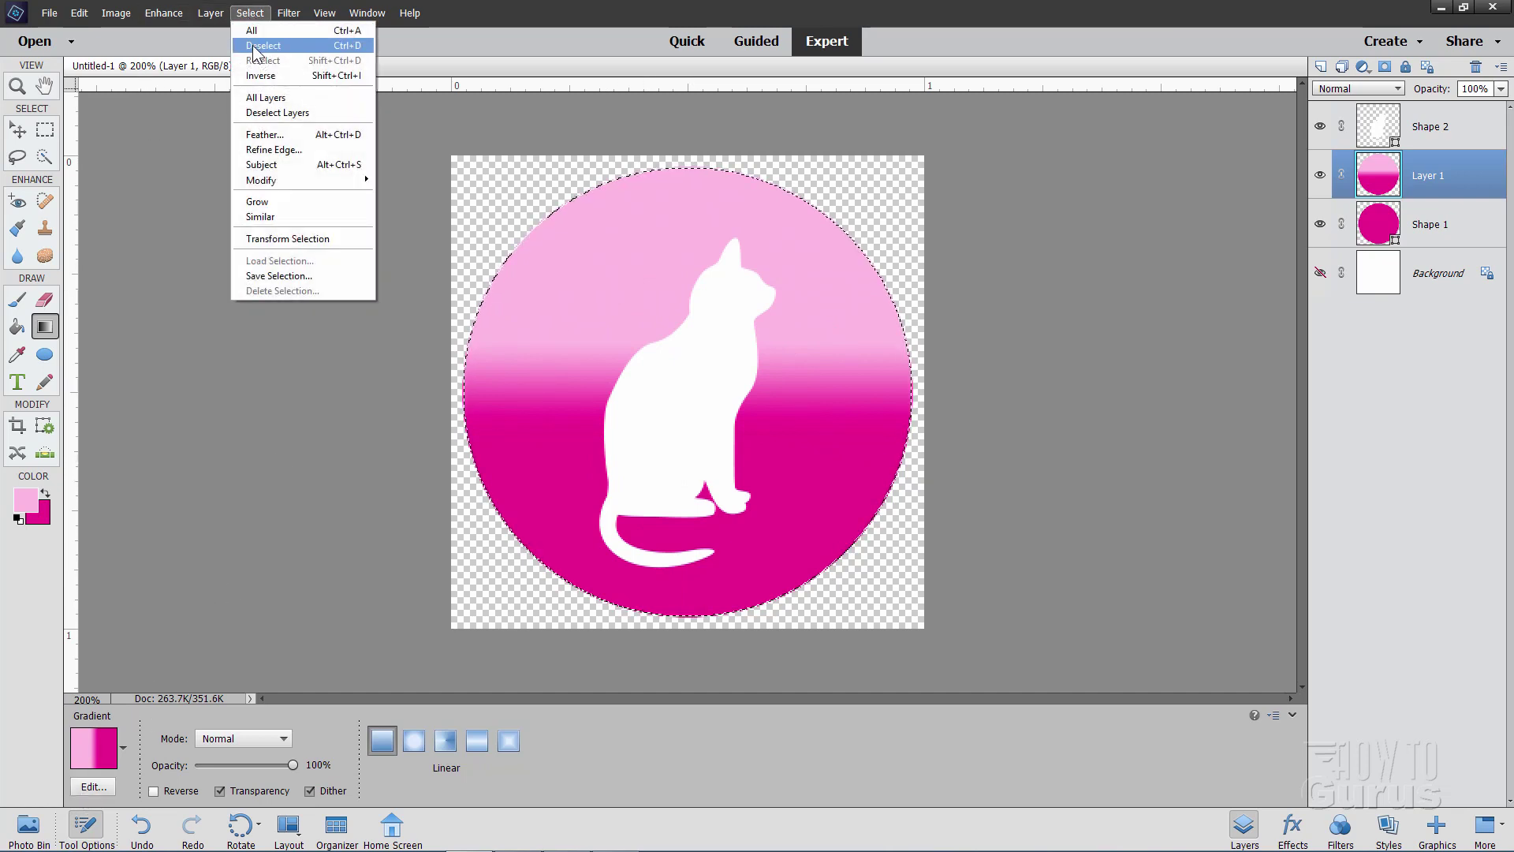
left_click(251, 45)
key("v")
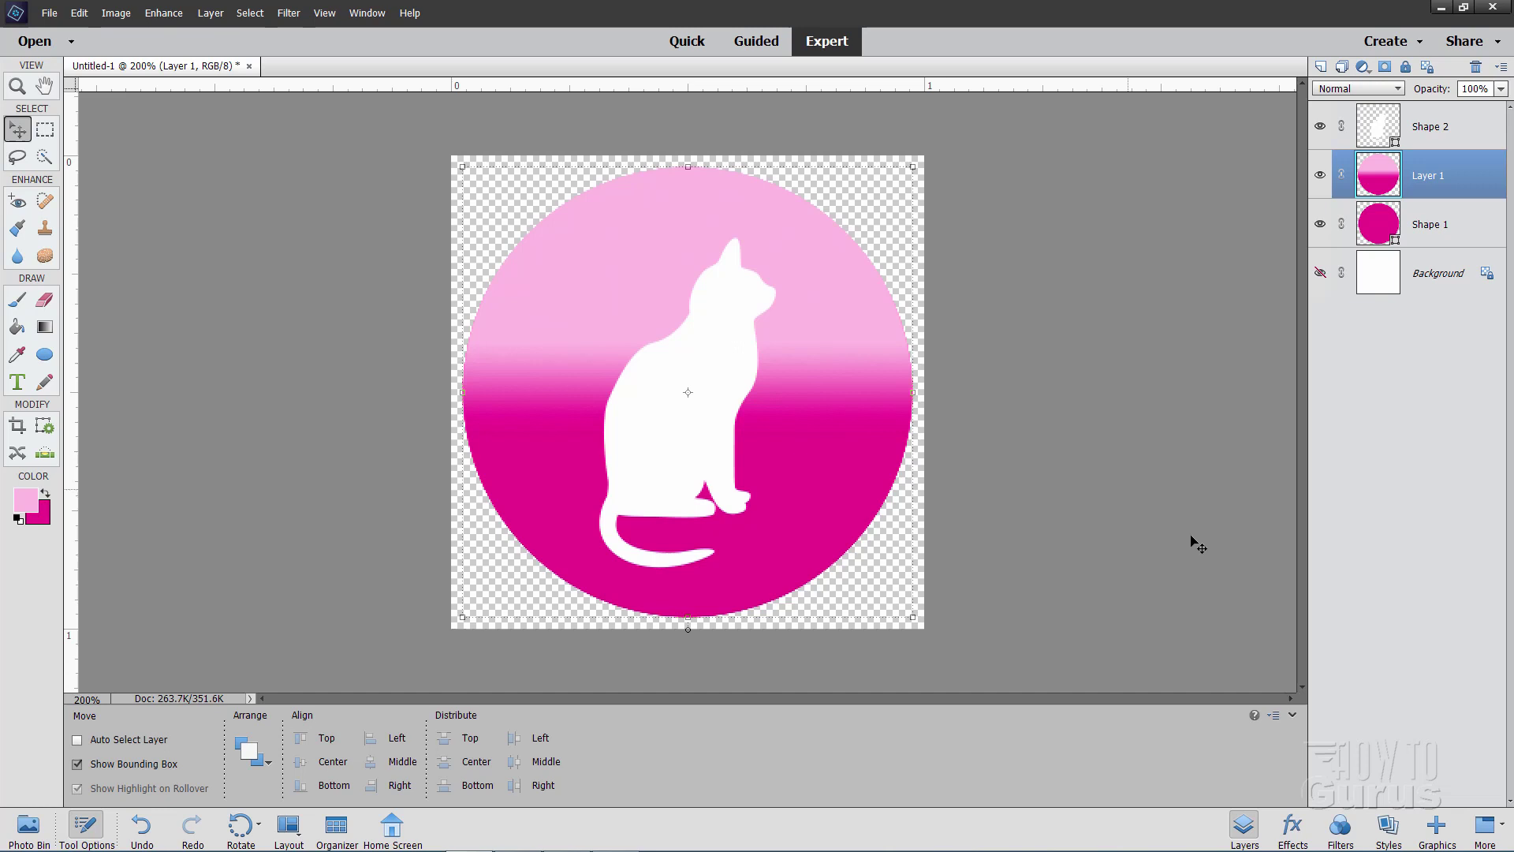
- Apply the Simple Sharp Inner bevel from the Bevels styles to the gradient circle
left_click(1389, 828)
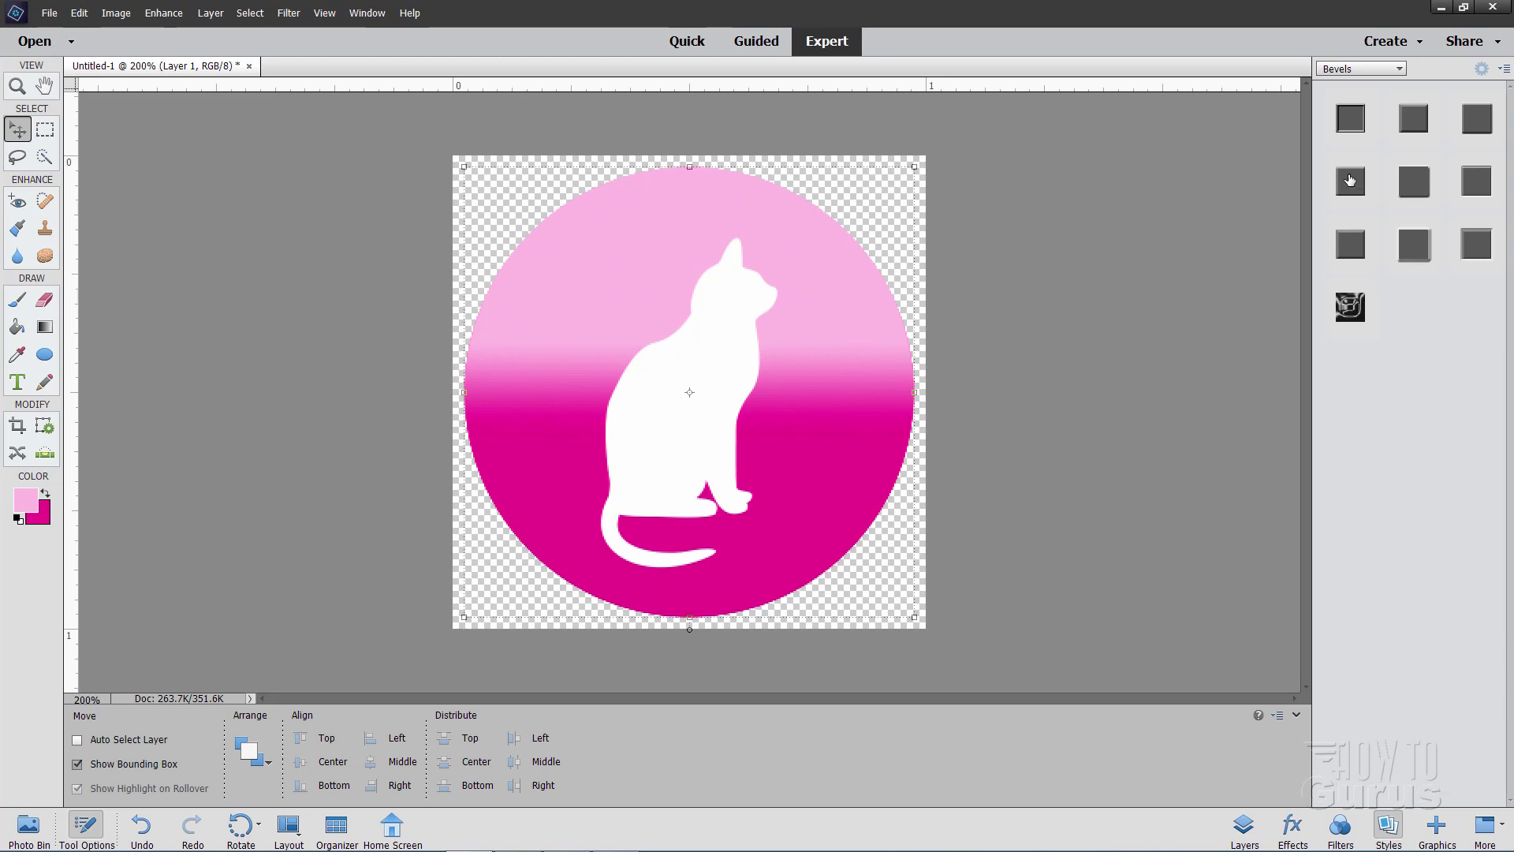
left_click(1351, 181)
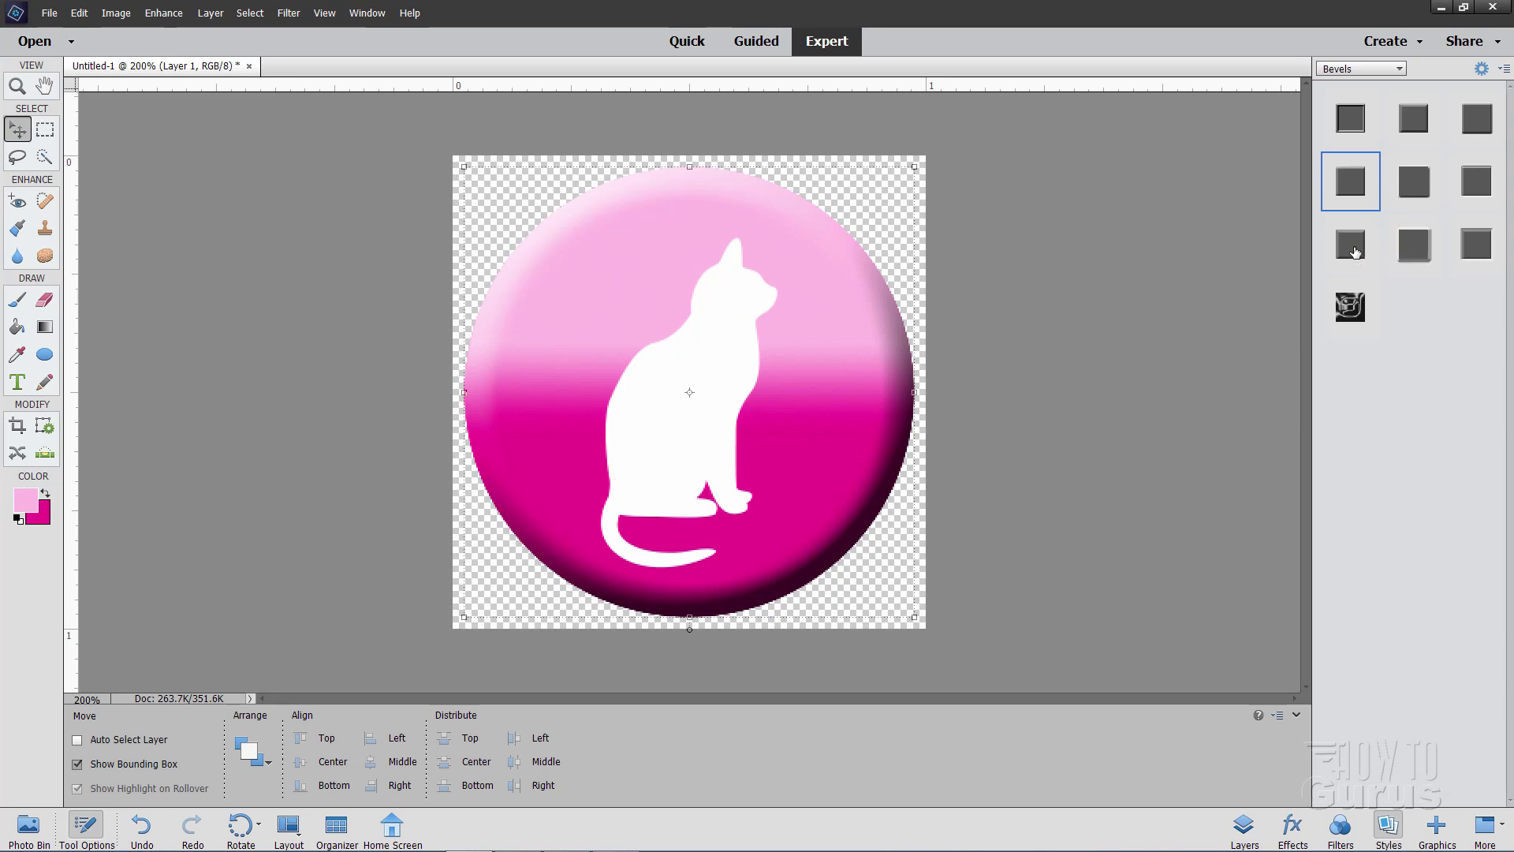
left_click(1355, 252)
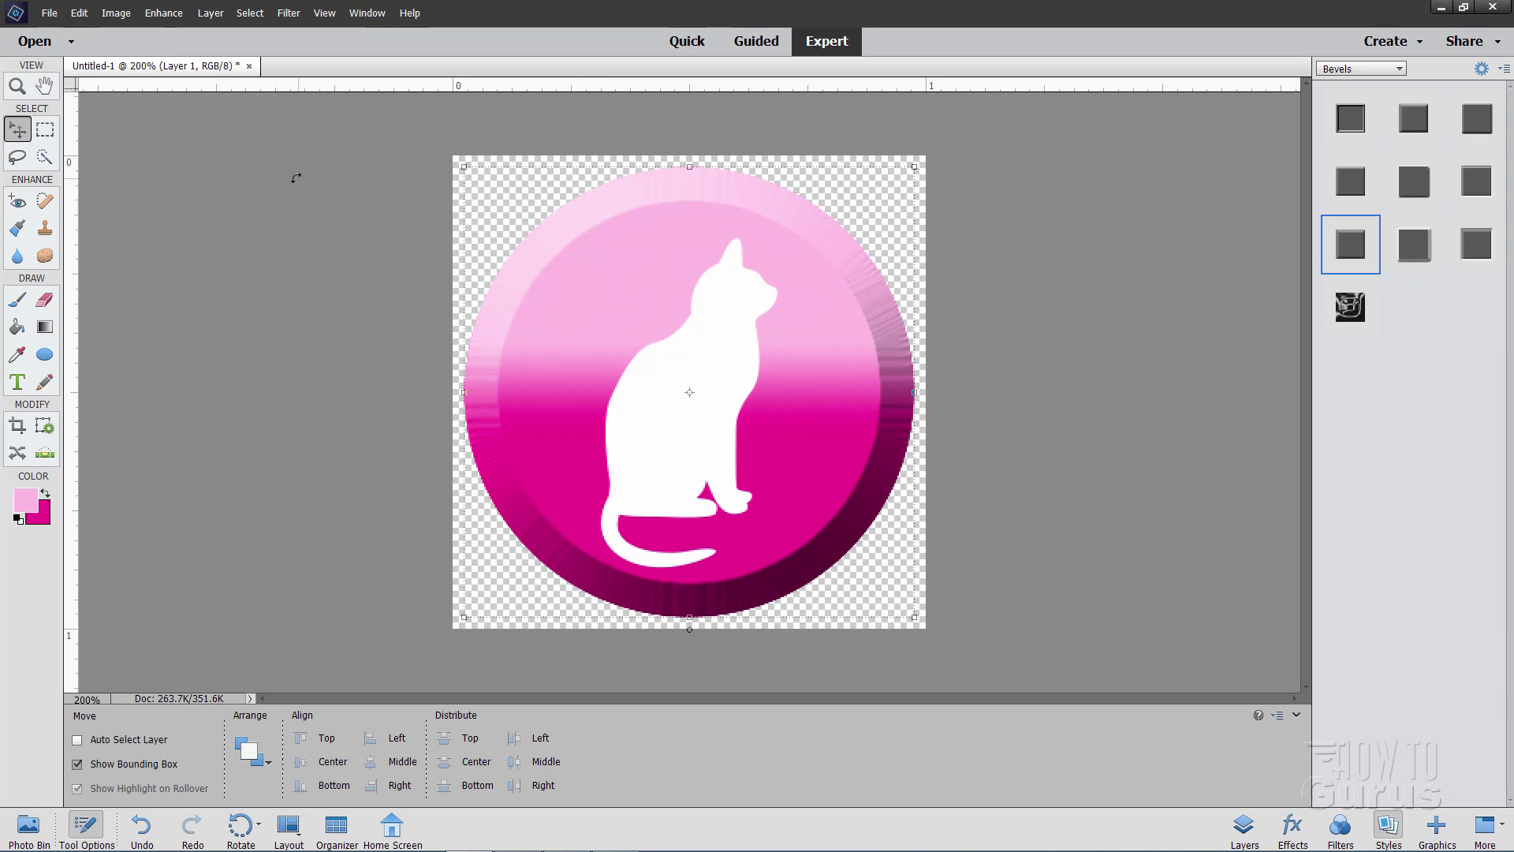
- Lower the circle layer's Bevel Size from 21 px to 2 px in Style Settings and confirm
left_click(210, 12)
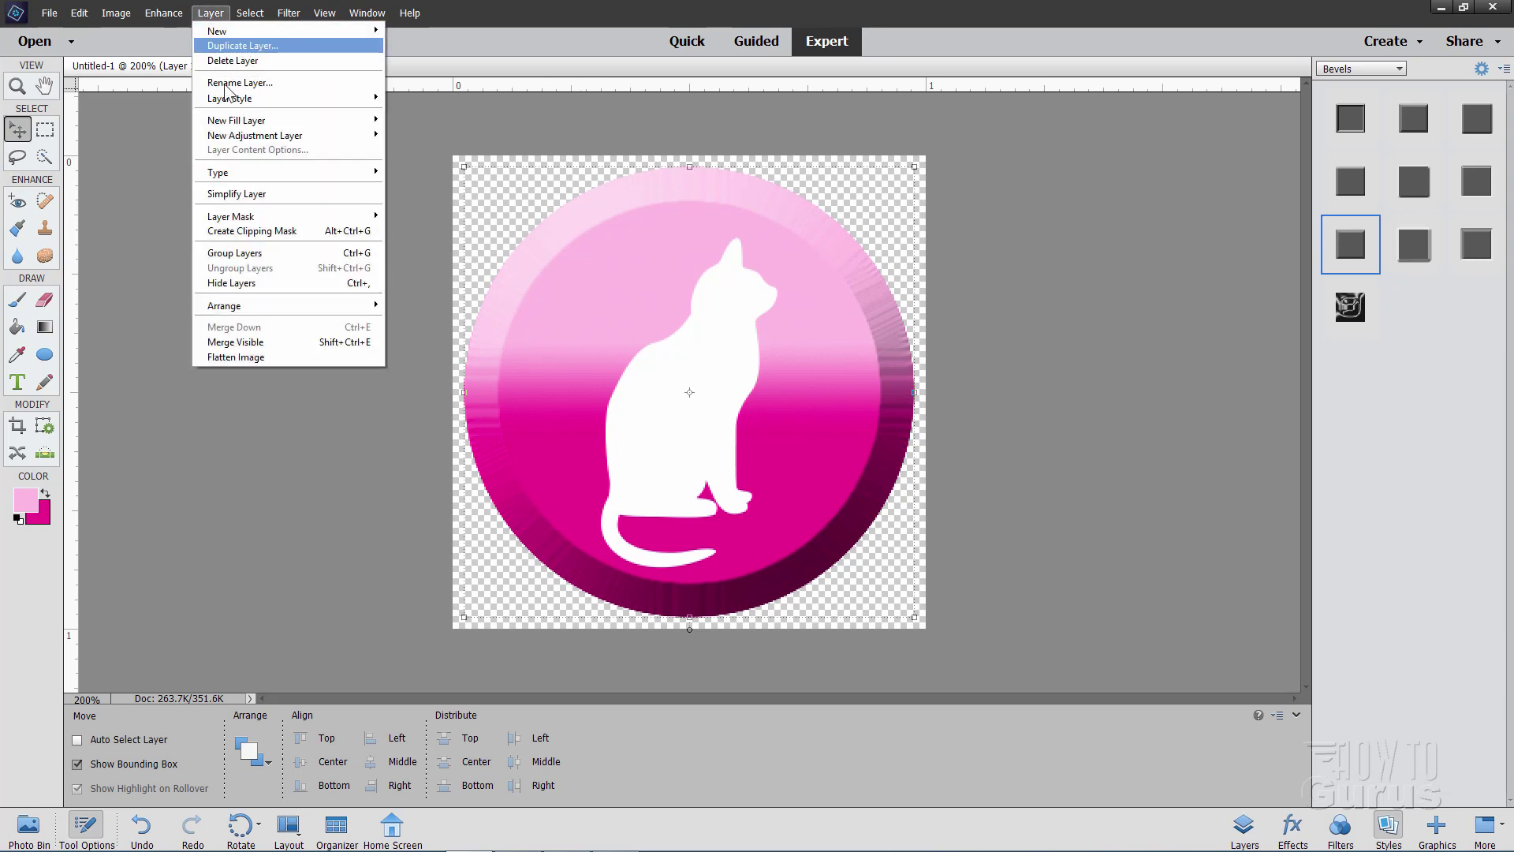
mouse_move(237, 102)
left_click(401, 97)
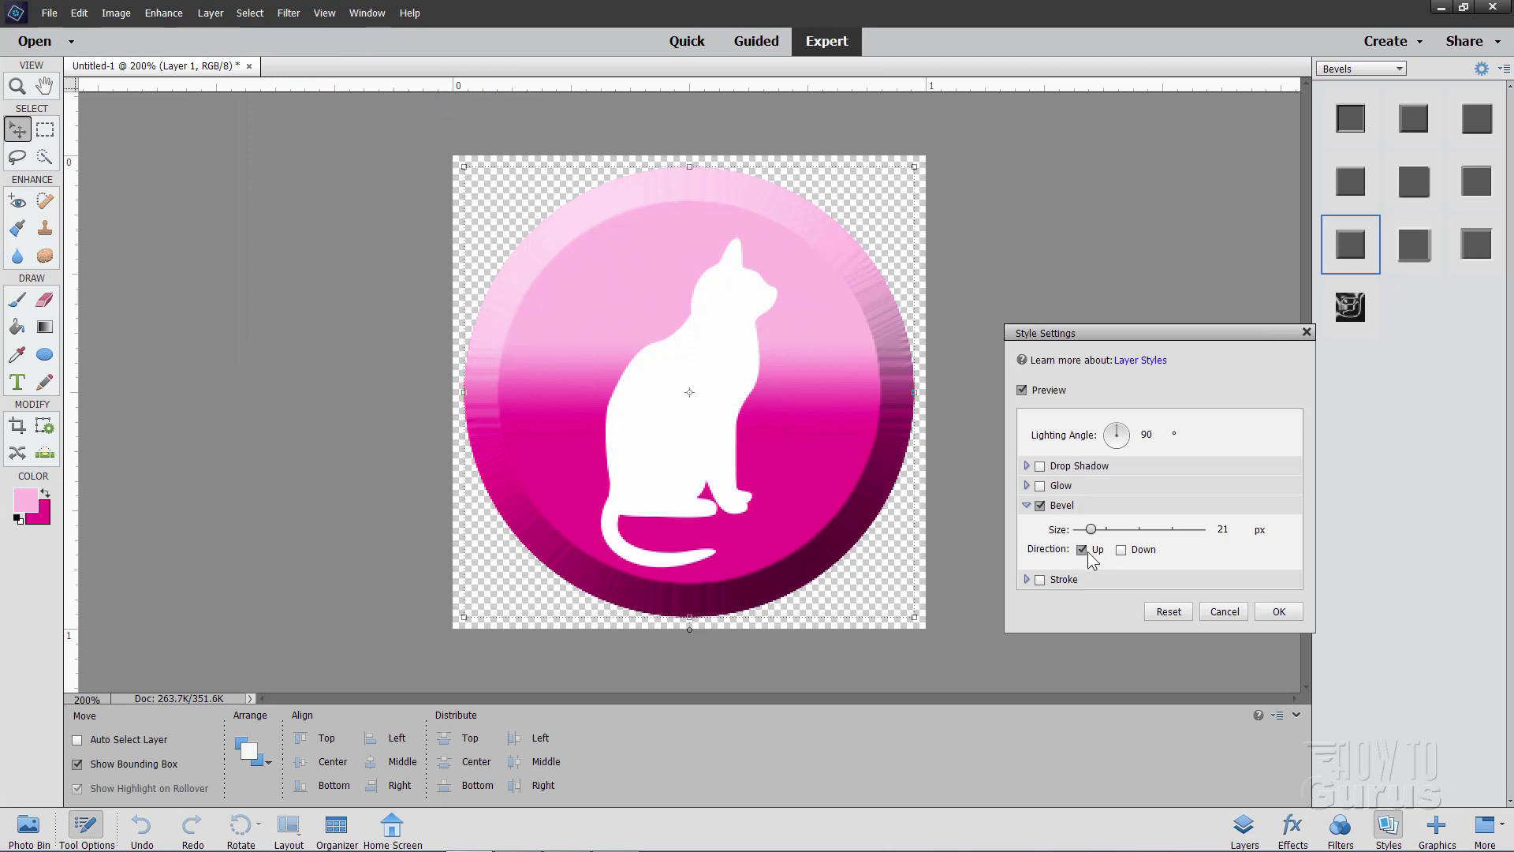
left_click_drag(1092, 530, 1082, 530)
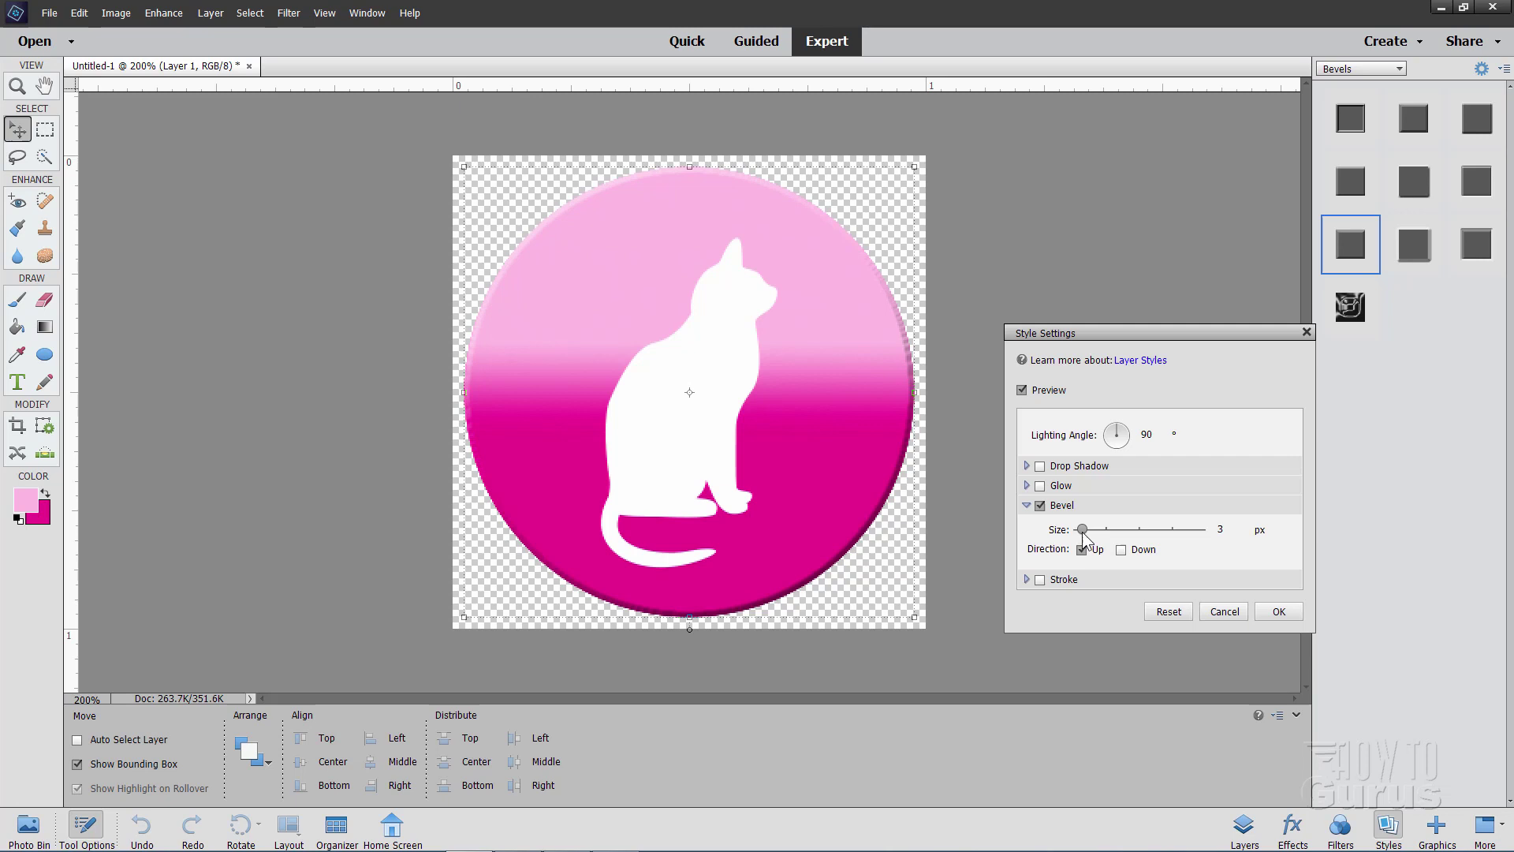
left_click_drag(1083, 534, 1081, 532)
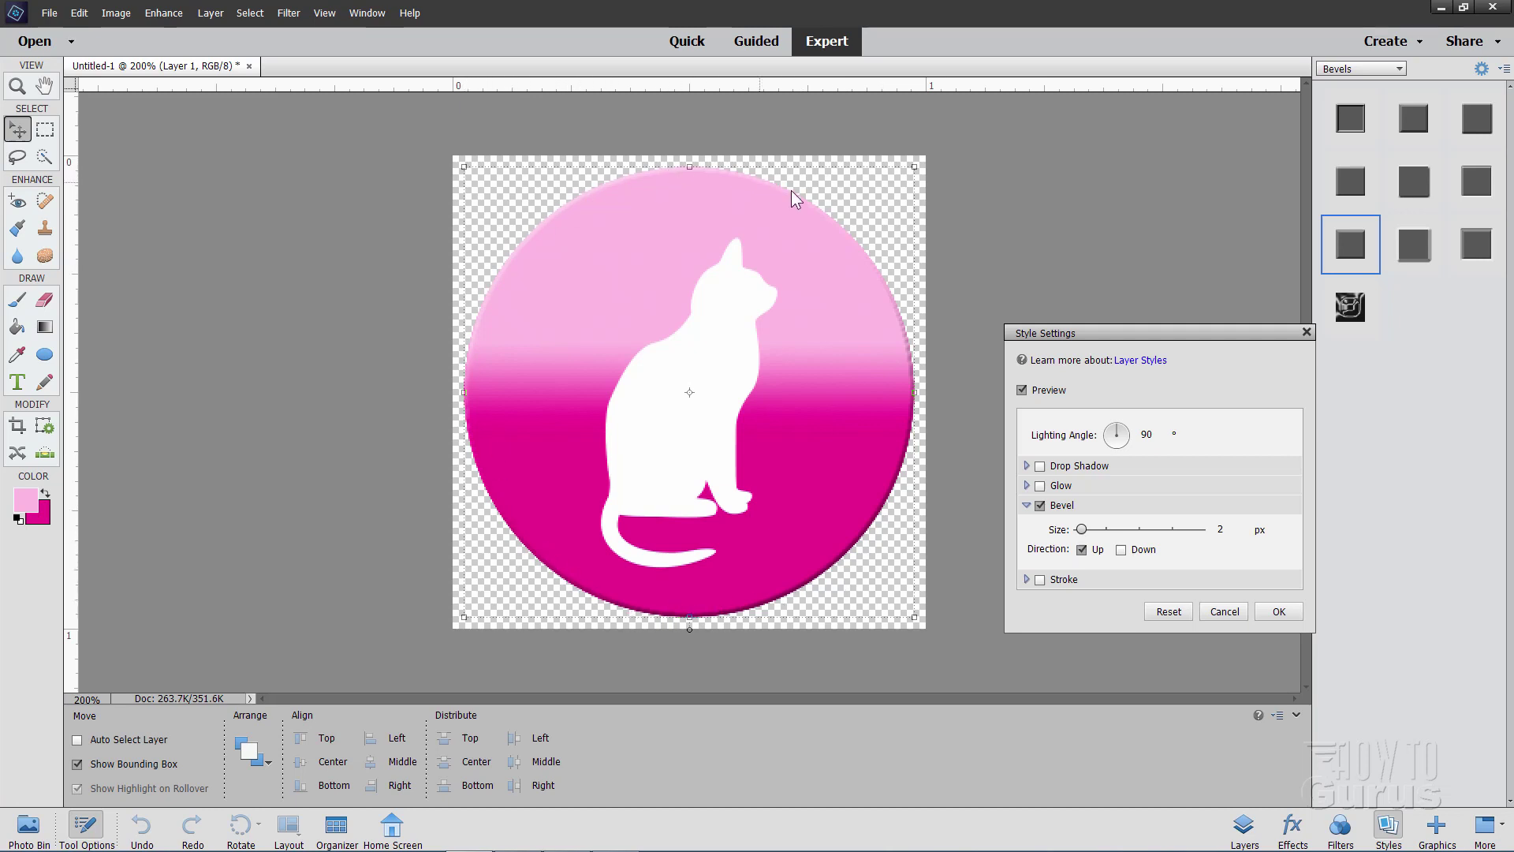
left_click(1278, 611)
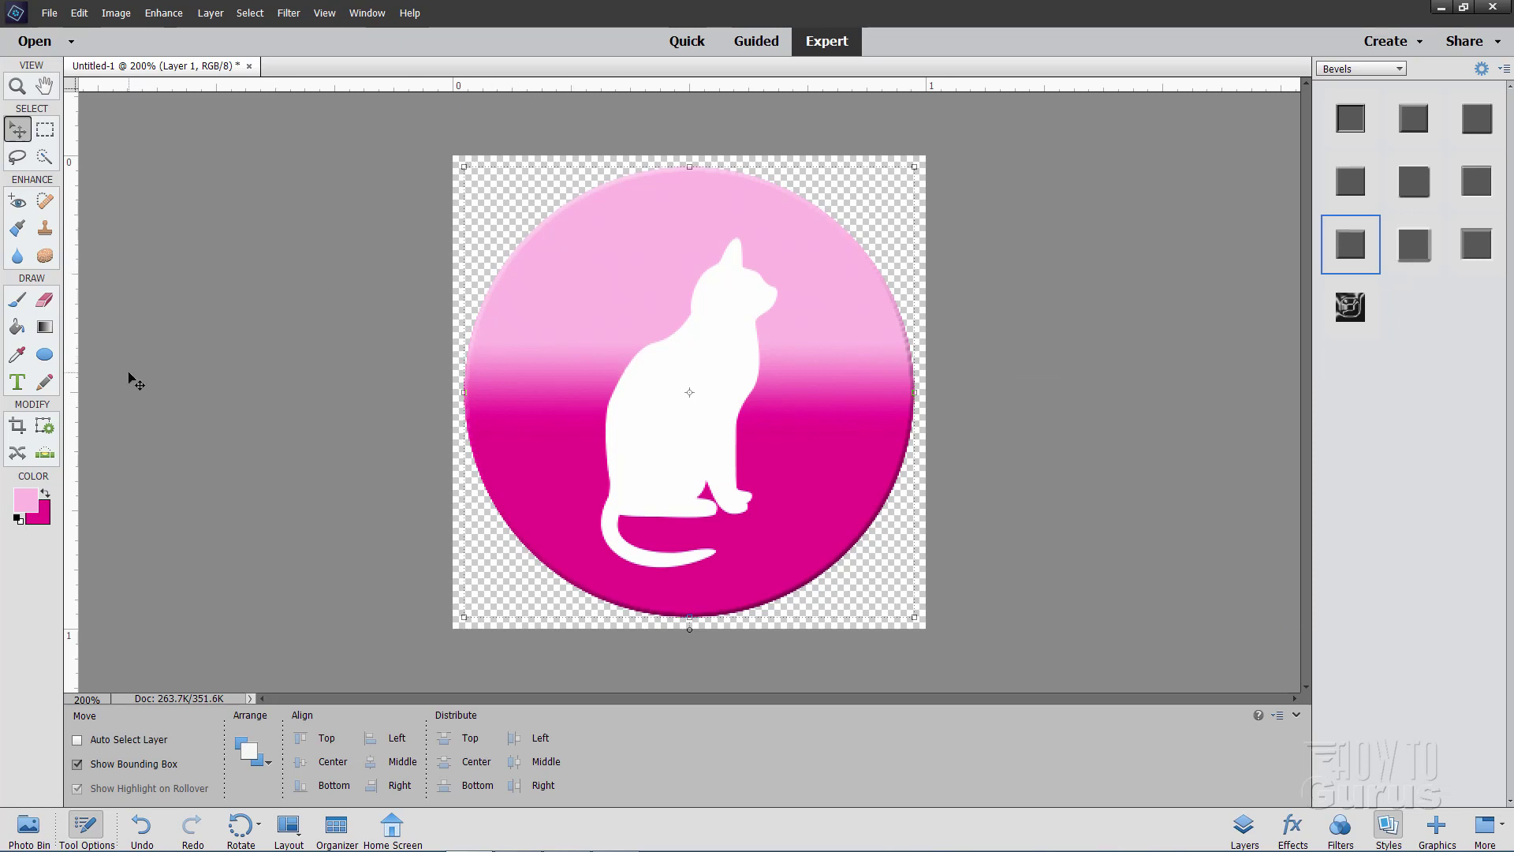
- Zoom the Untitled-1 view out to 62% and bring up the Graphics library panel
left_click(16, 86)
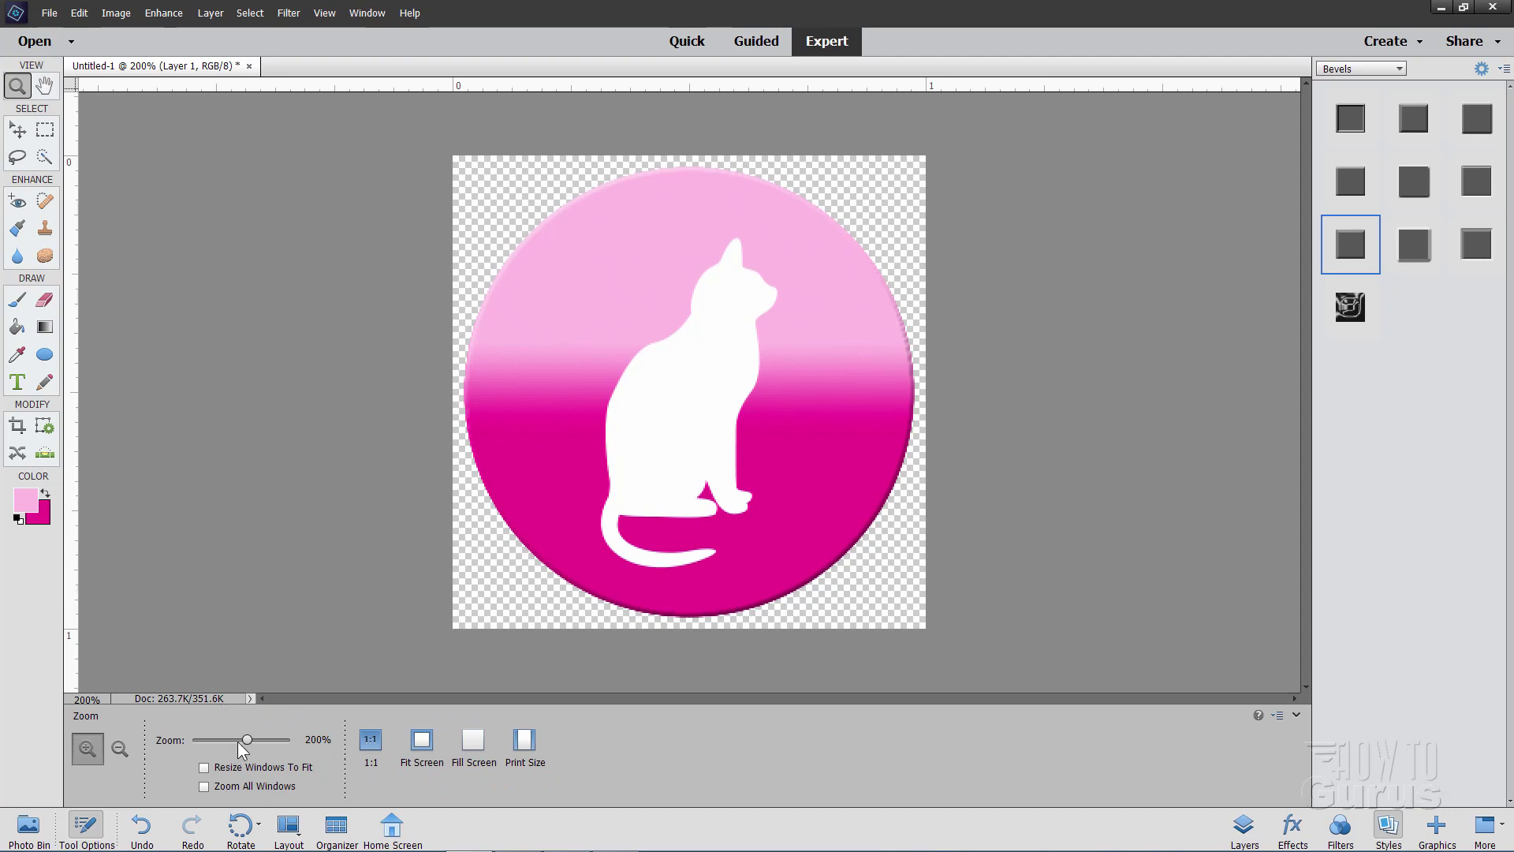
left_click_drag(246, 740, 216, 745)
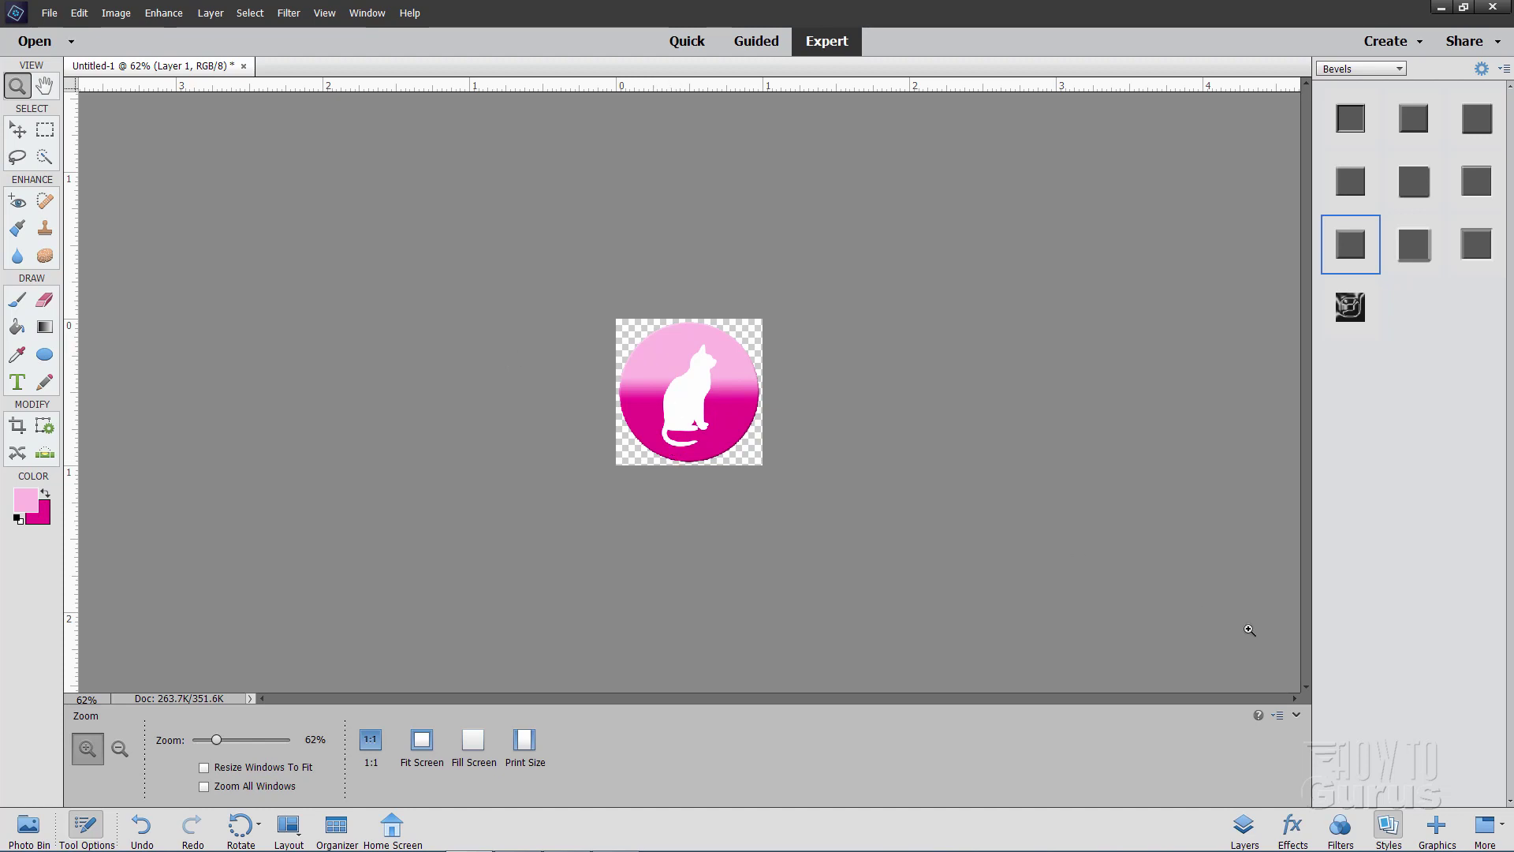
left_click(1437, 825)
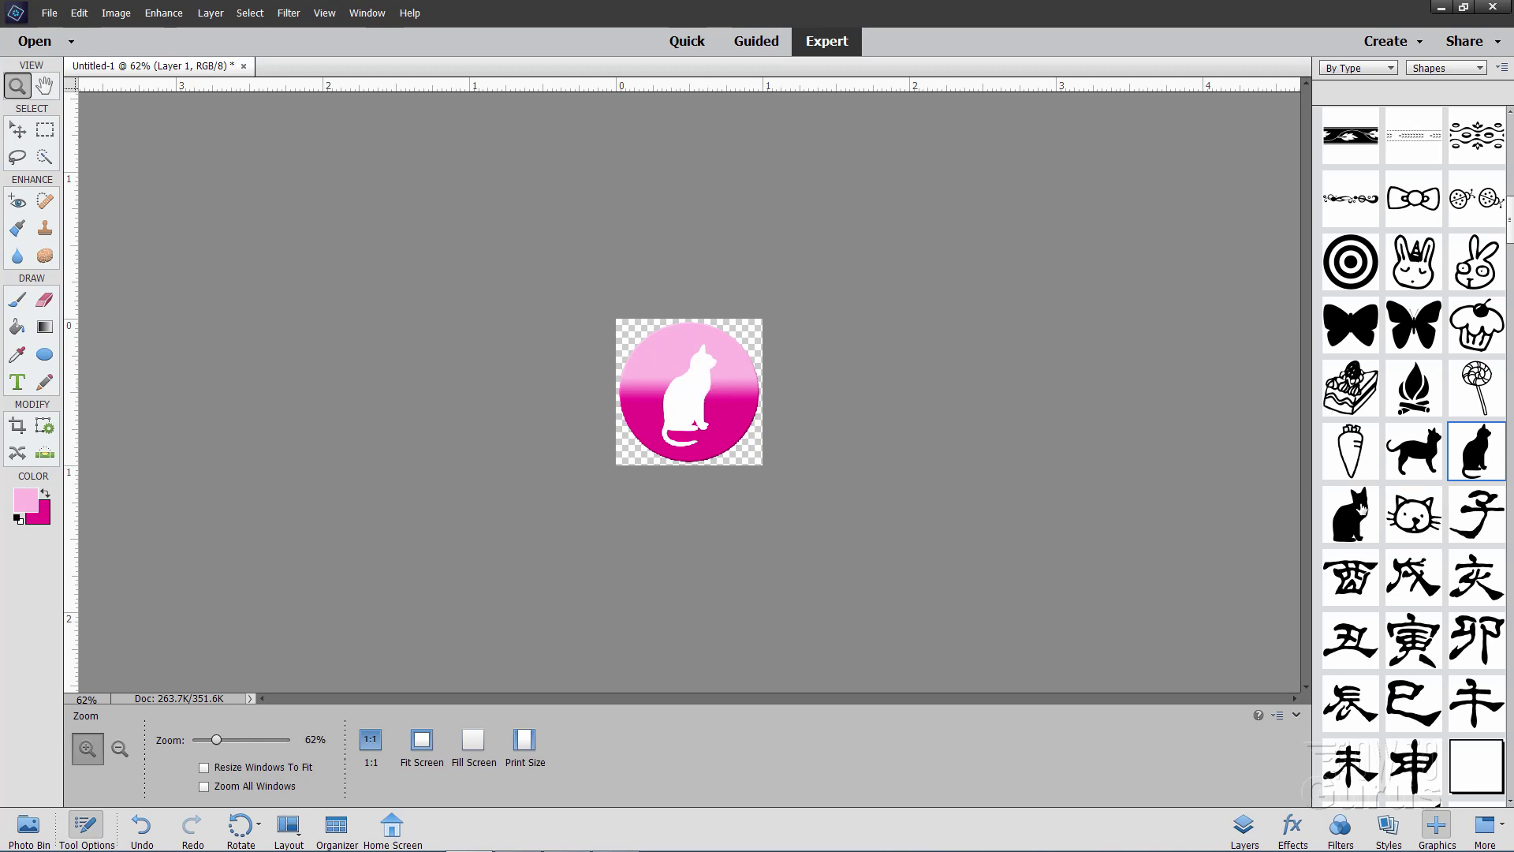
scroll(1432, 434, "down", 3)
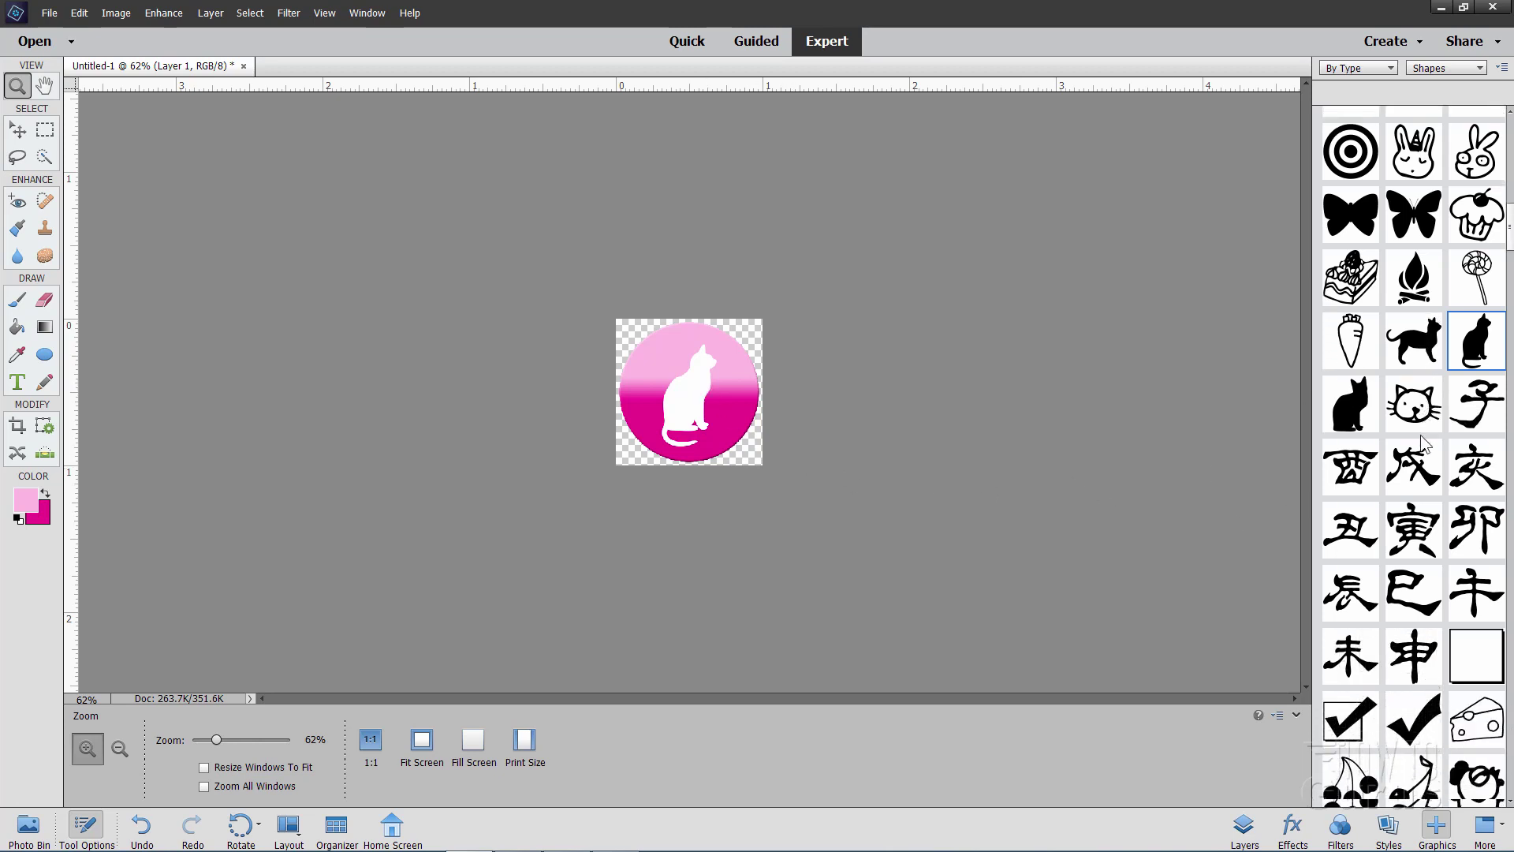
scroll(1423, 442, "down", 10)
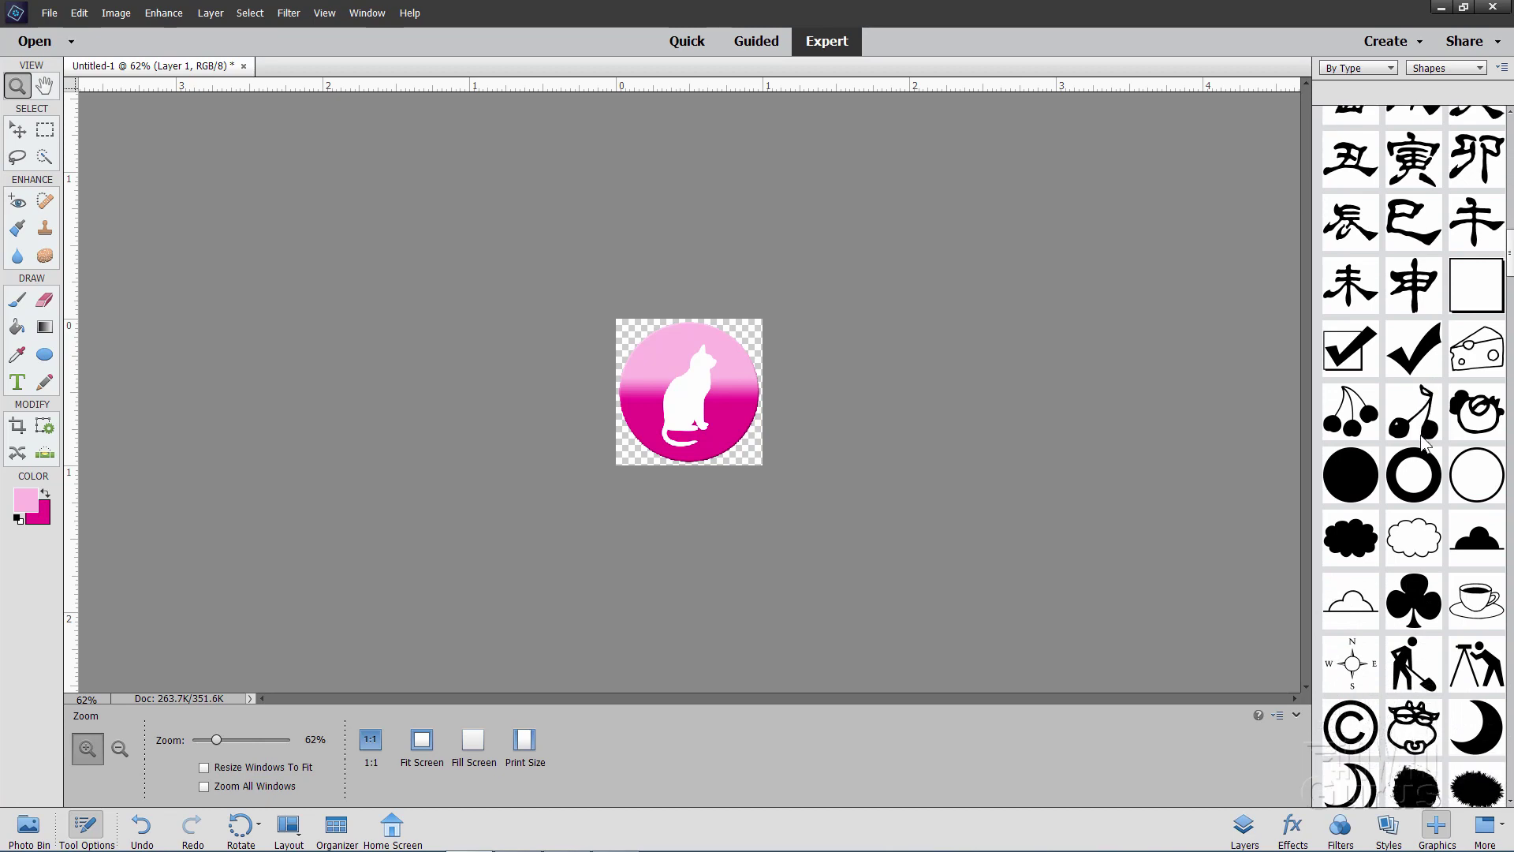
scroll(1422, 442, "down", 8)
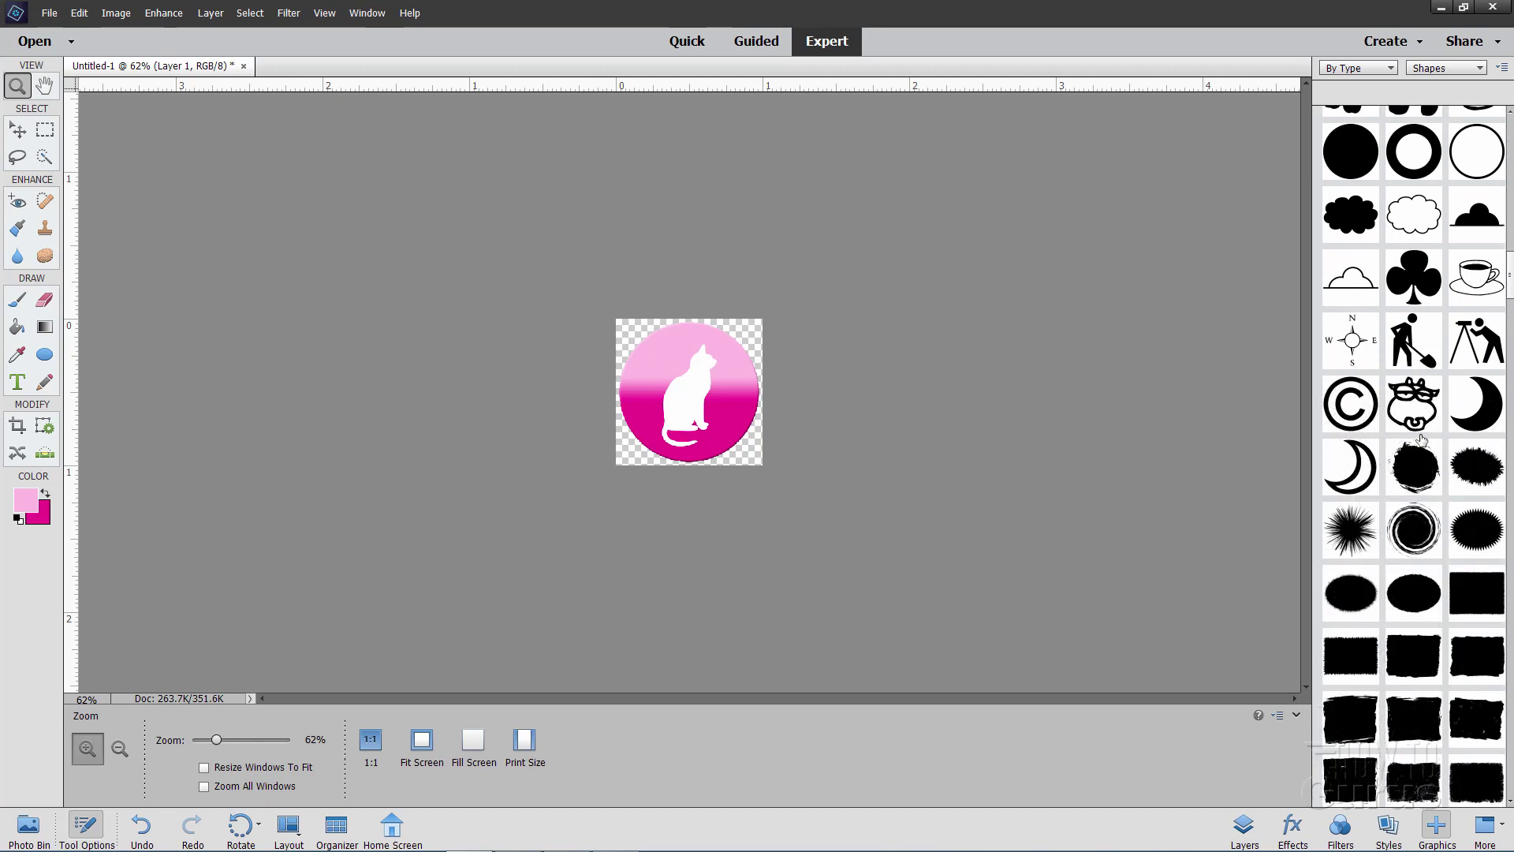
scroll(1423, 441, "down", 8)
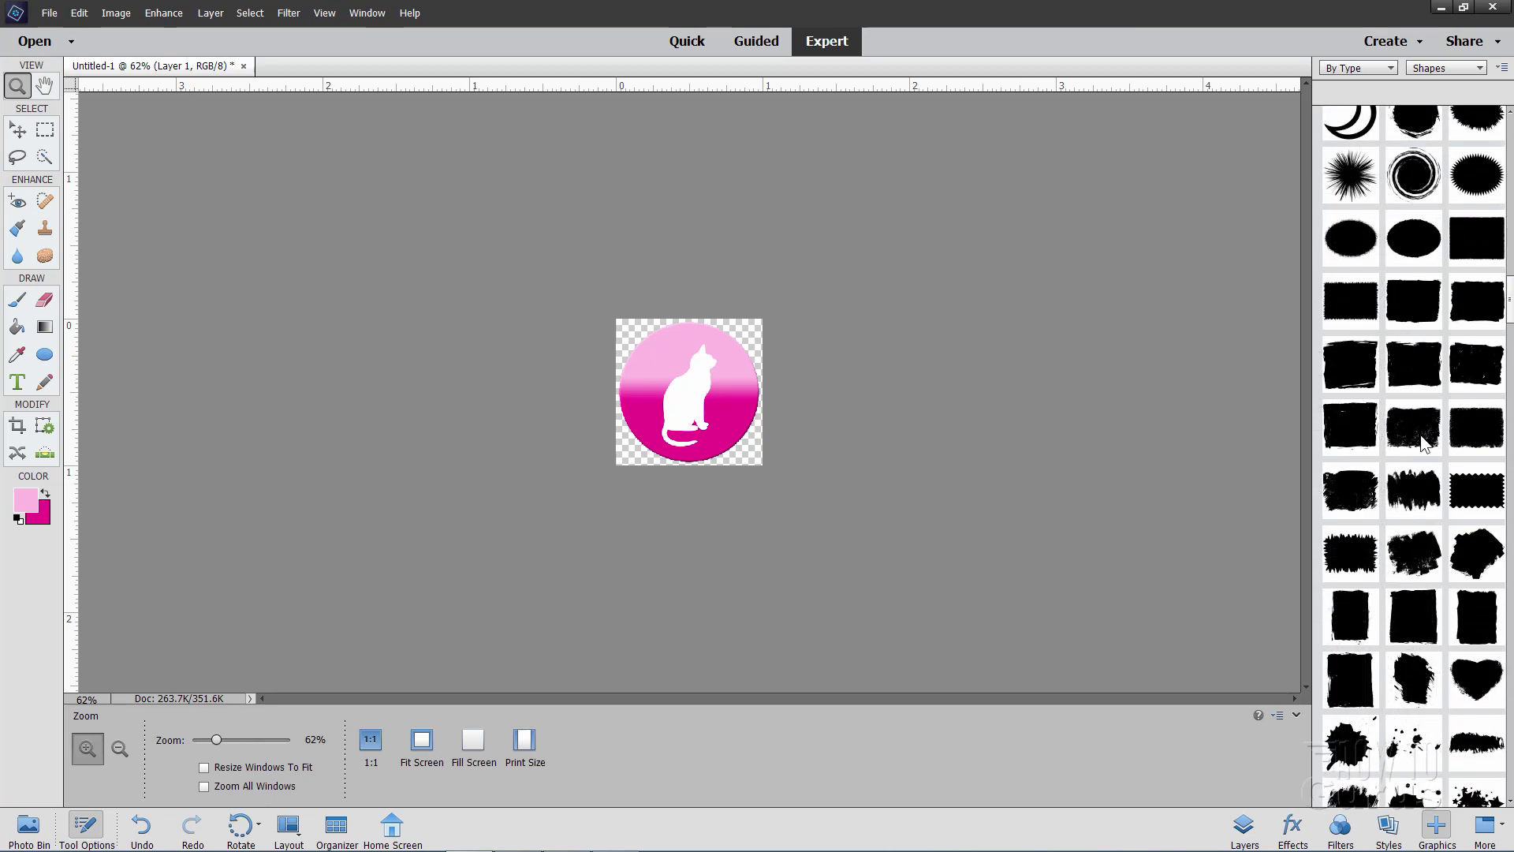
scroll(1424, 444, "down", 8)
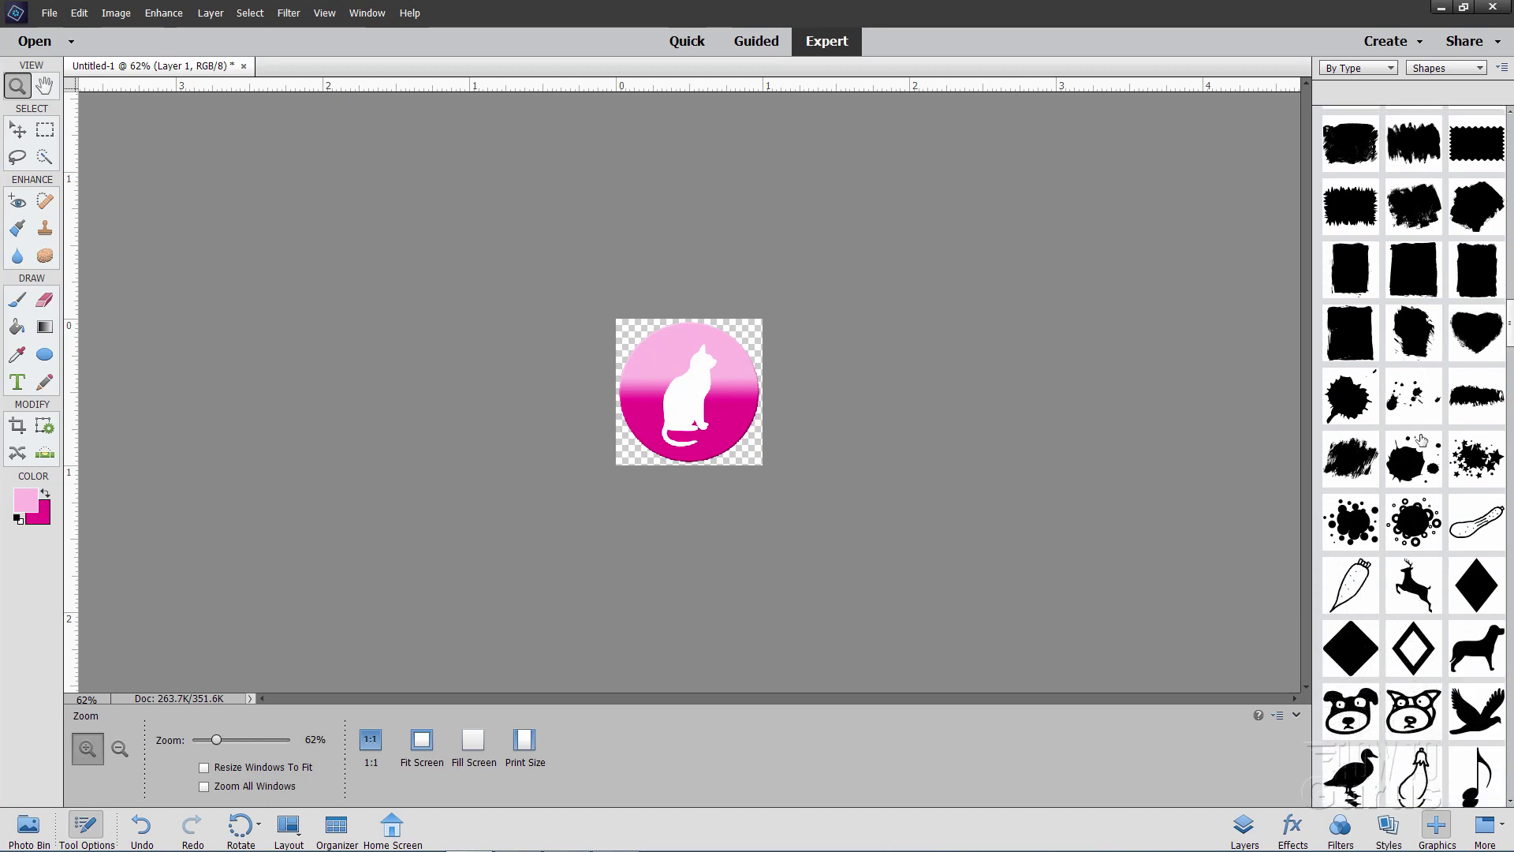
scroll(1421, 440, "down", 8)
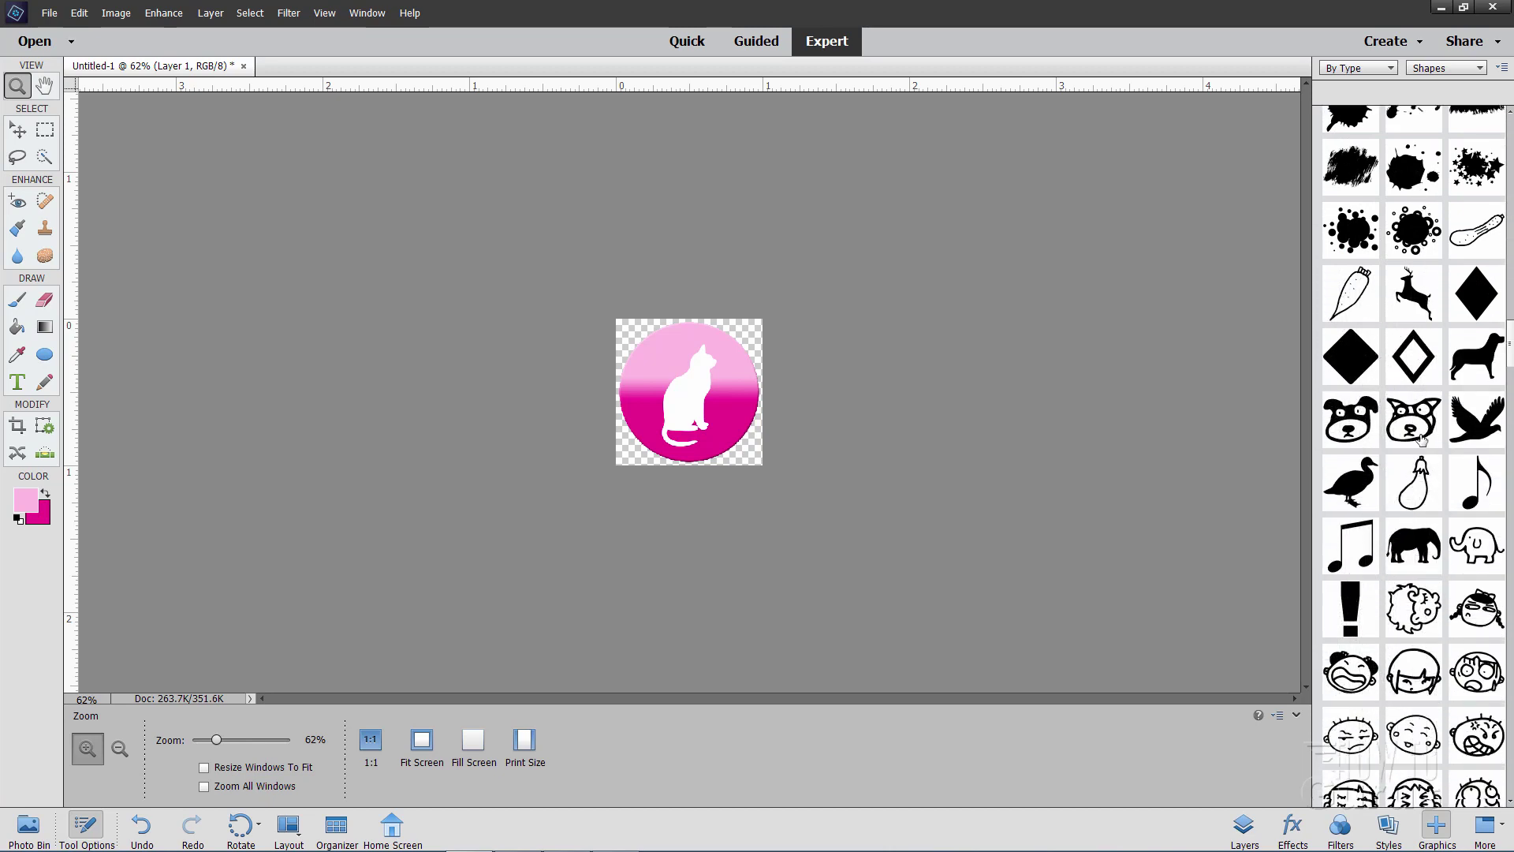
scroll(1421, 440, "down", 8)
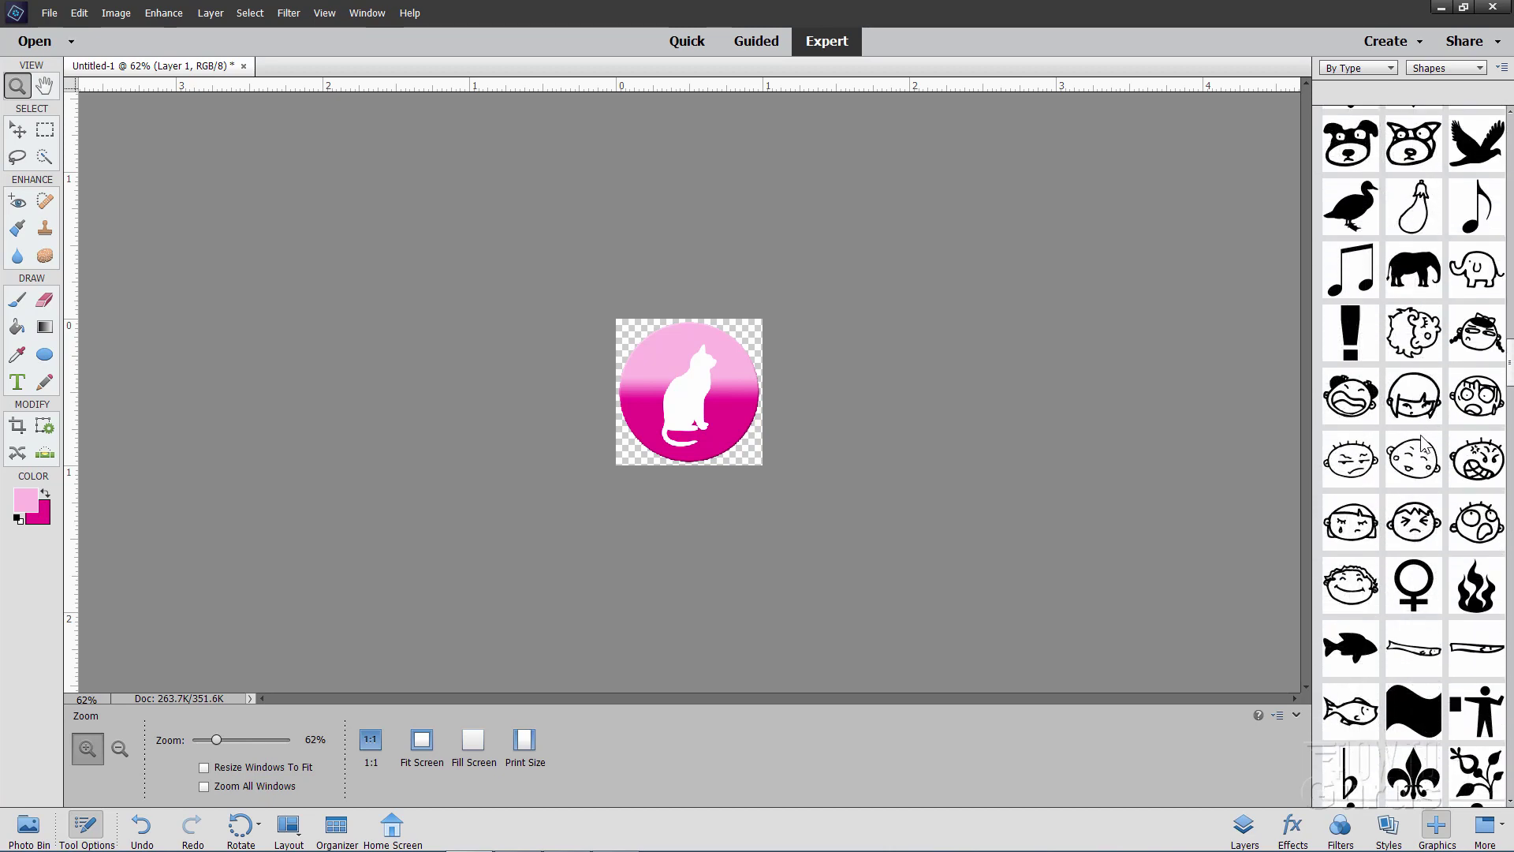
scroll(1422, 442, "down", 8)
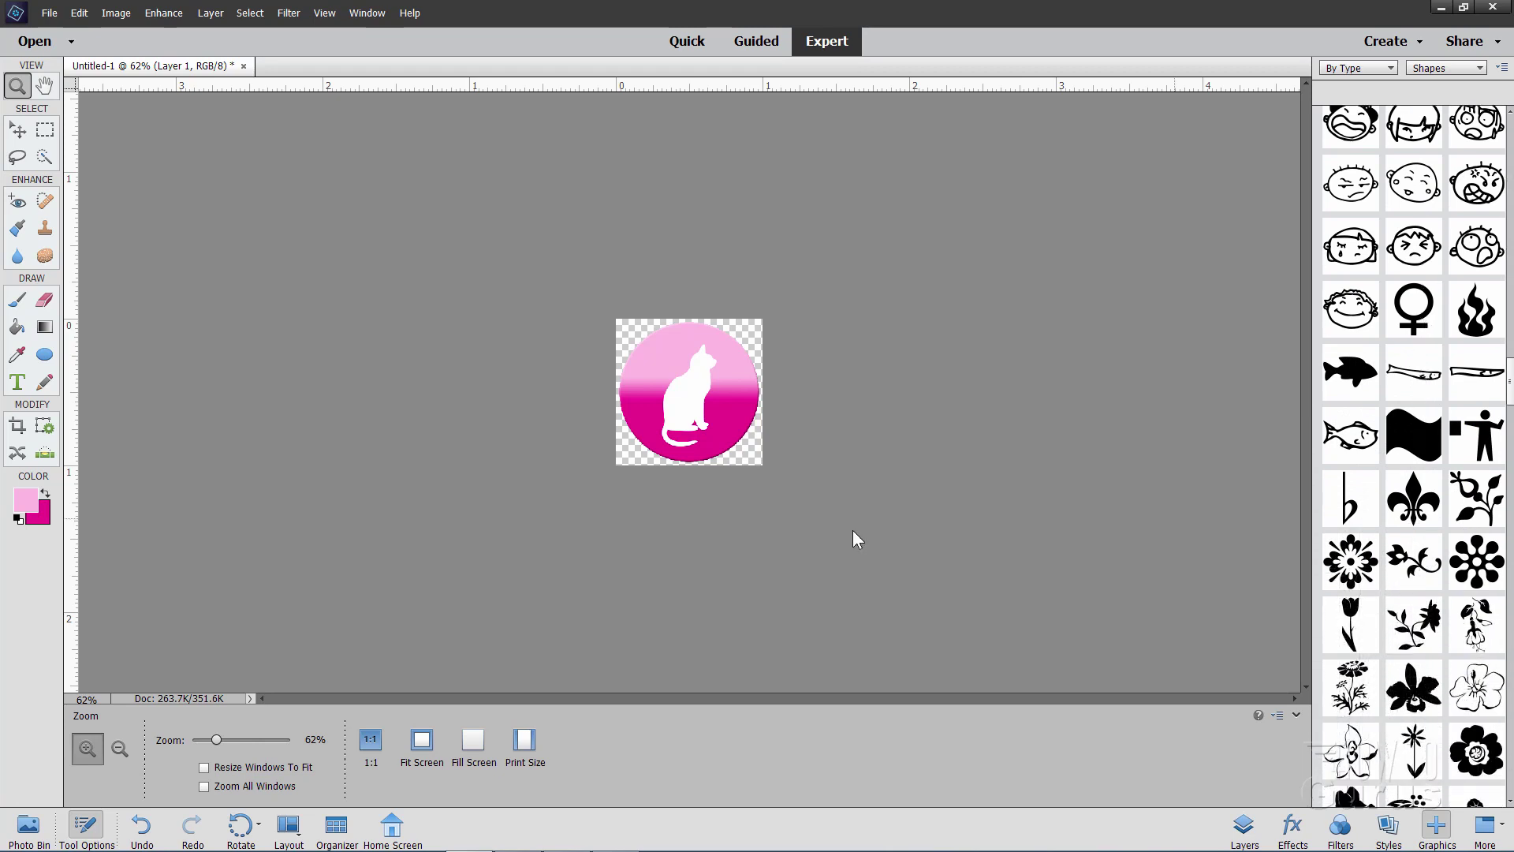